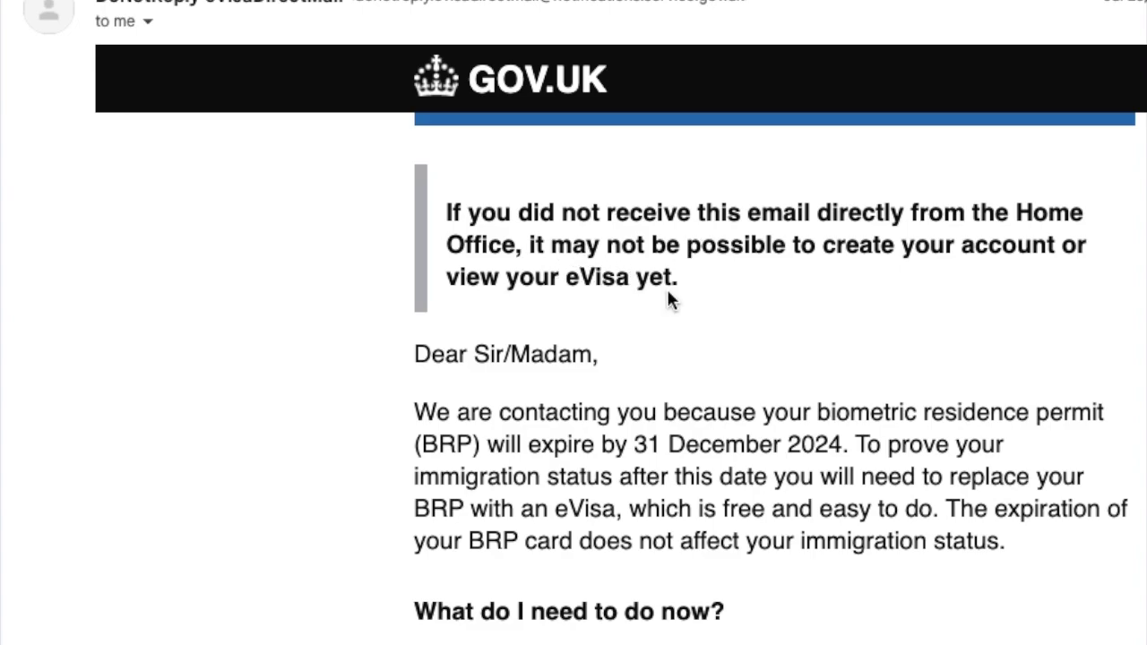
{"action": "scroll", "coordinate": [670, 301], "scroll_direction": "up", "scroll_amount": 1}
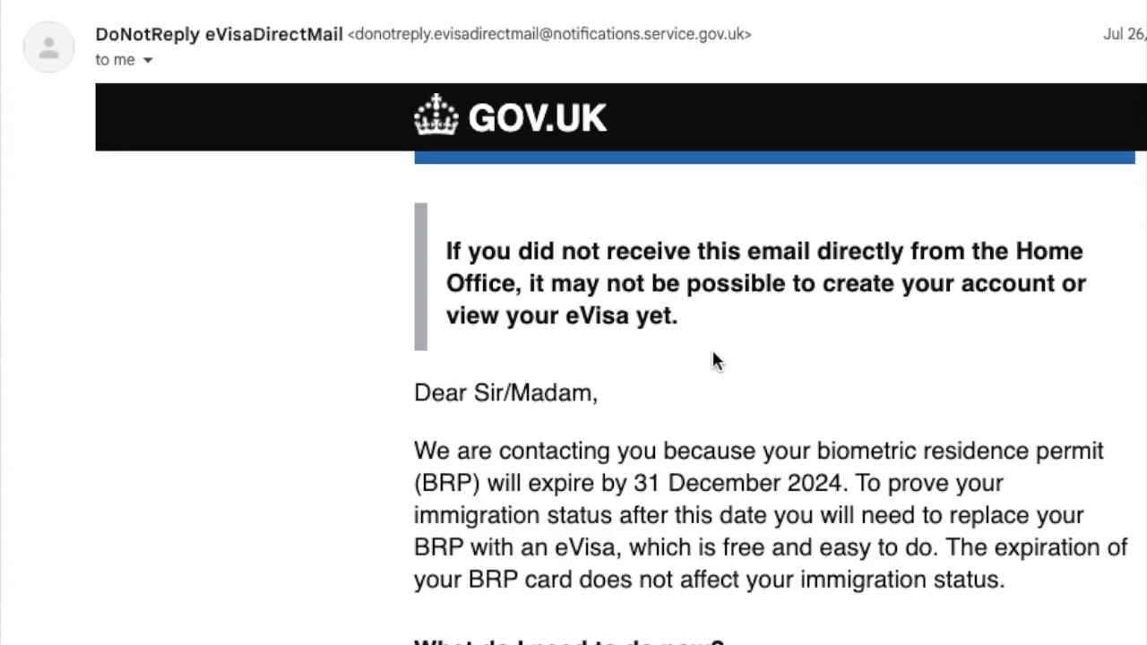
{"action": "scroll", "coordinate": [711, 360], "scroll_direction": "down", "scroll_amount": 5}
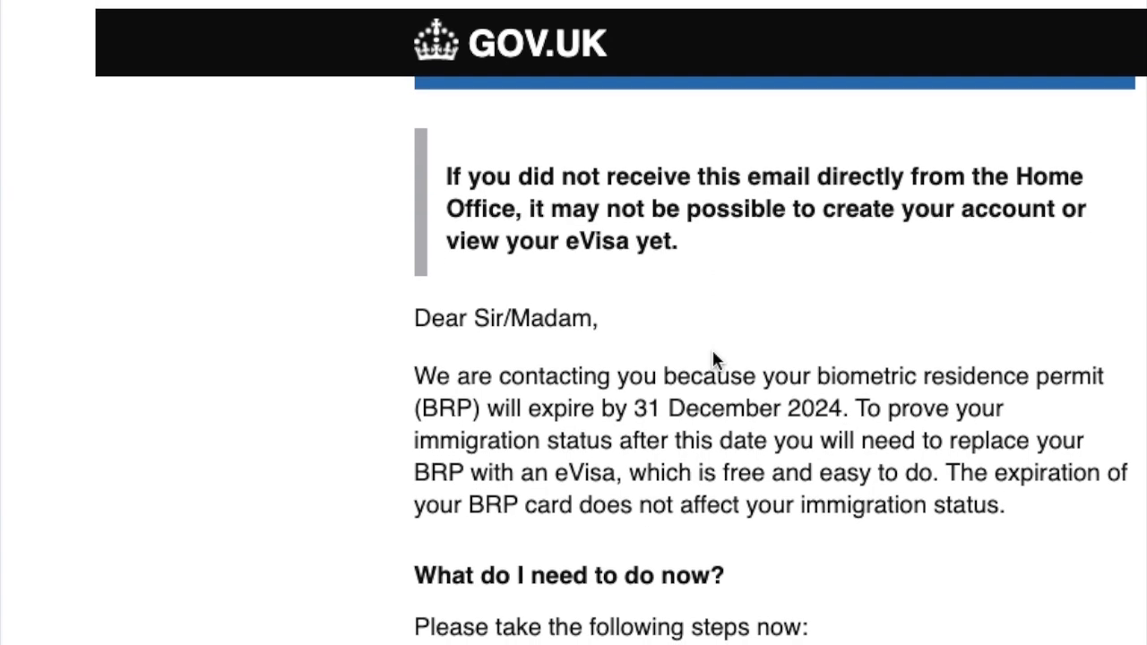
{"action": "scroll", "coordinate": [710, 341], "scroll_direction": "down", "scroll_amount": 3}
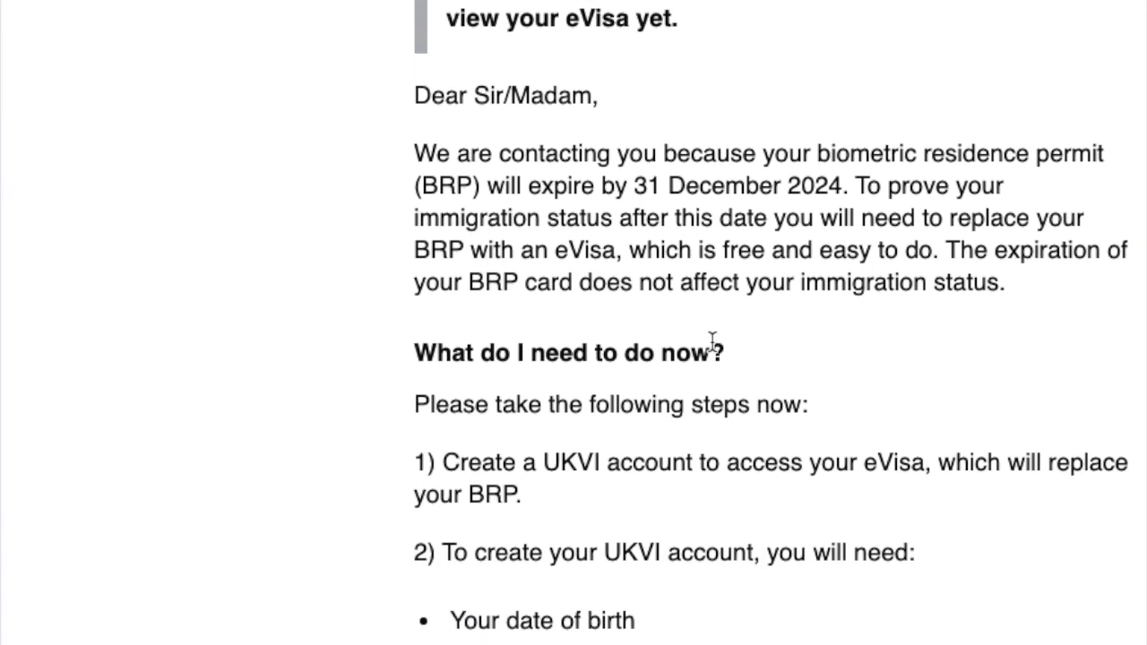
{"action": "scroll", "coordinate": [712, 342], "scroll_direction": "down", "scroll_amount": 2}
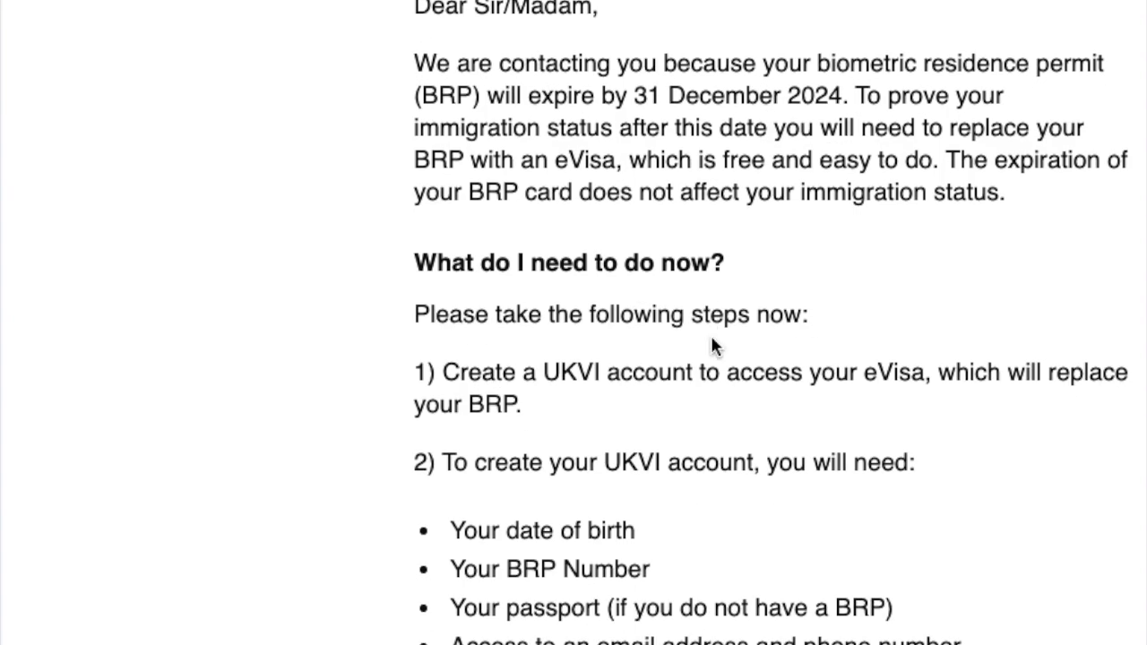
{"action": "scroll", "coordinate": [713, 340], "scroll_direction": "down", "scroll_amount": 7}
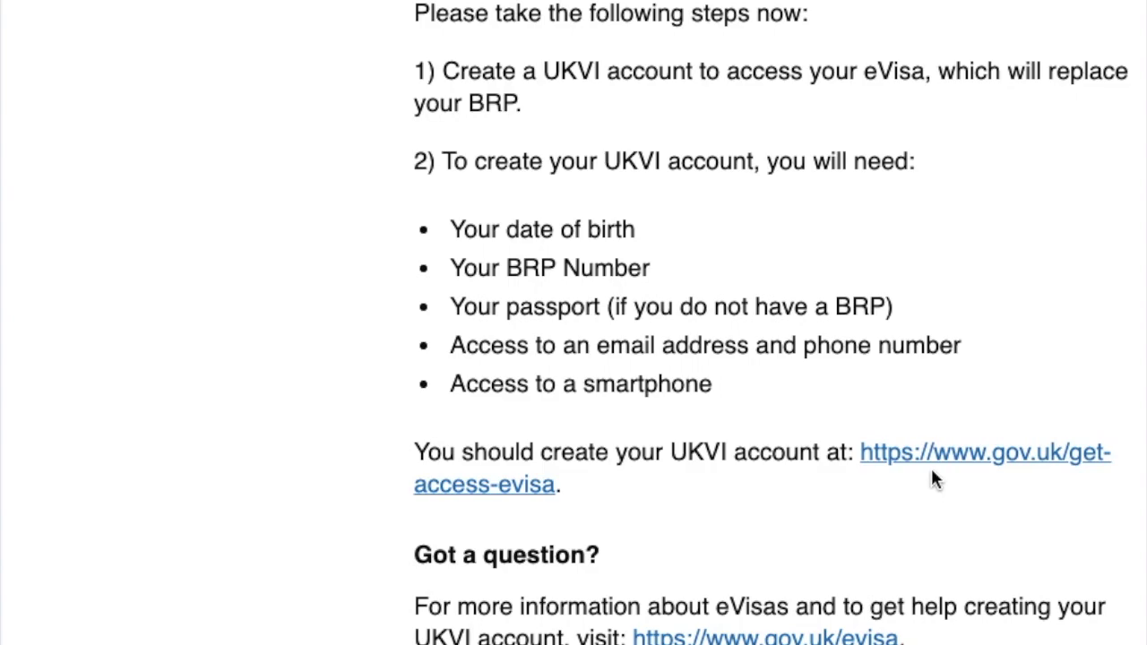
{"action": "scroll", "coordinate": [931, 472], "scroll_direction": "down", "scroll_amount": 7}
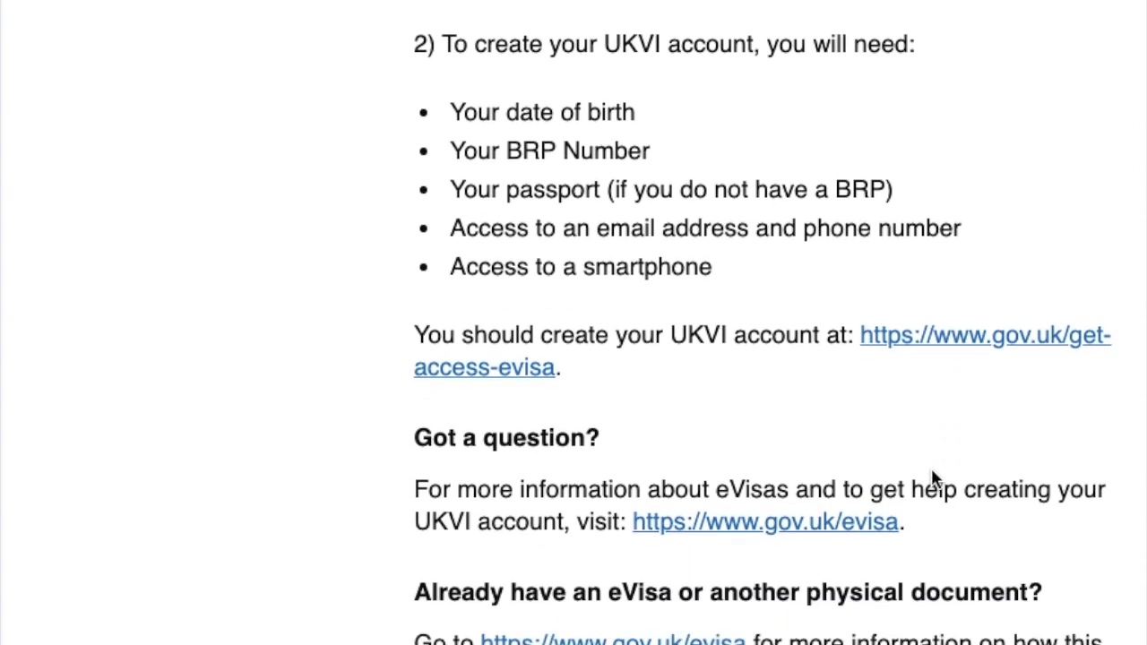
{"action": "scroll", "coordinate": [950, 367], "scroll_direction": "up", "scroll_amount": 1}
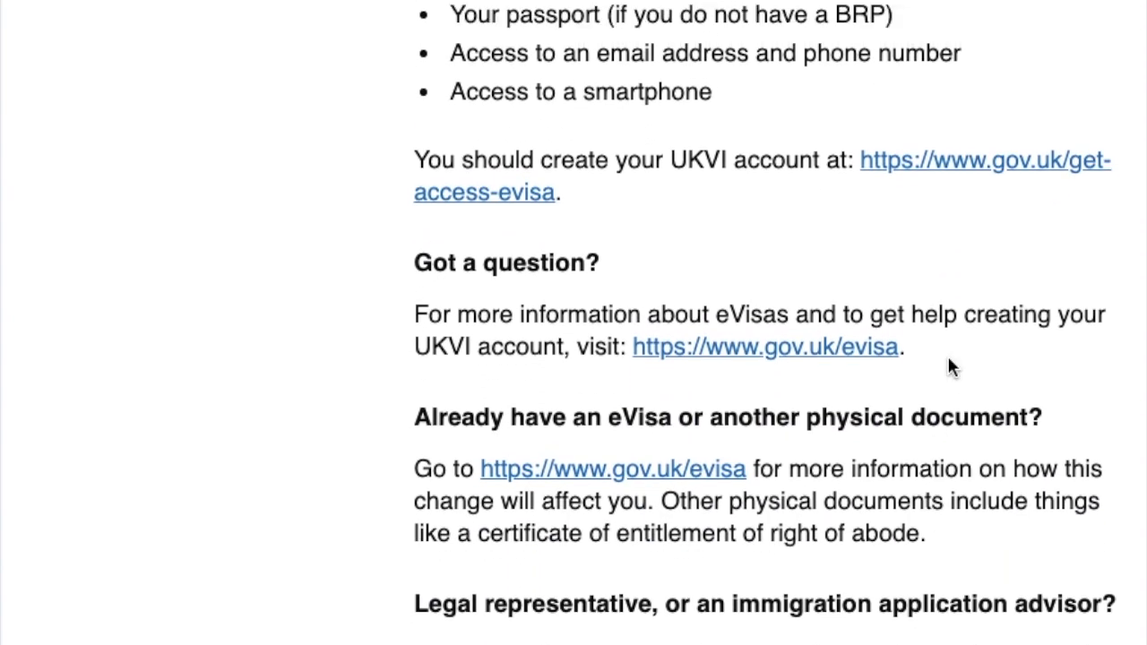
{"action": "scroll", "coordinate": [950, 368], "scroll_direction": "up", "scroll_amount": 1}
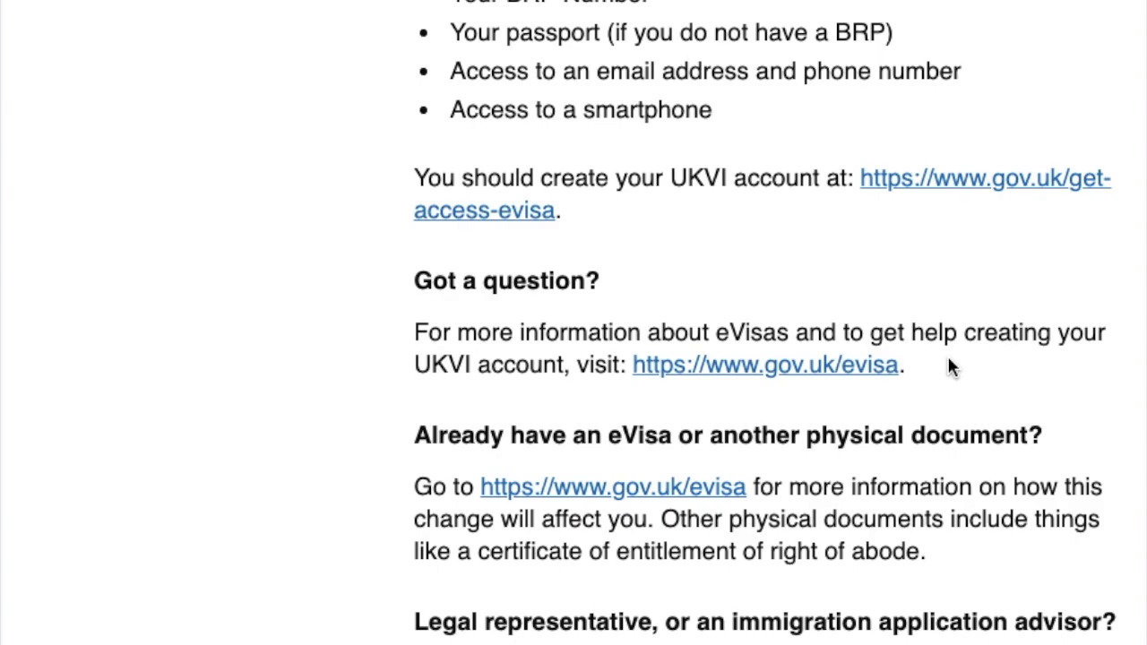
{"action": "scroll", "coordinate": [950, 367], "scroll_direction": "up", "scroll_amount": 1}
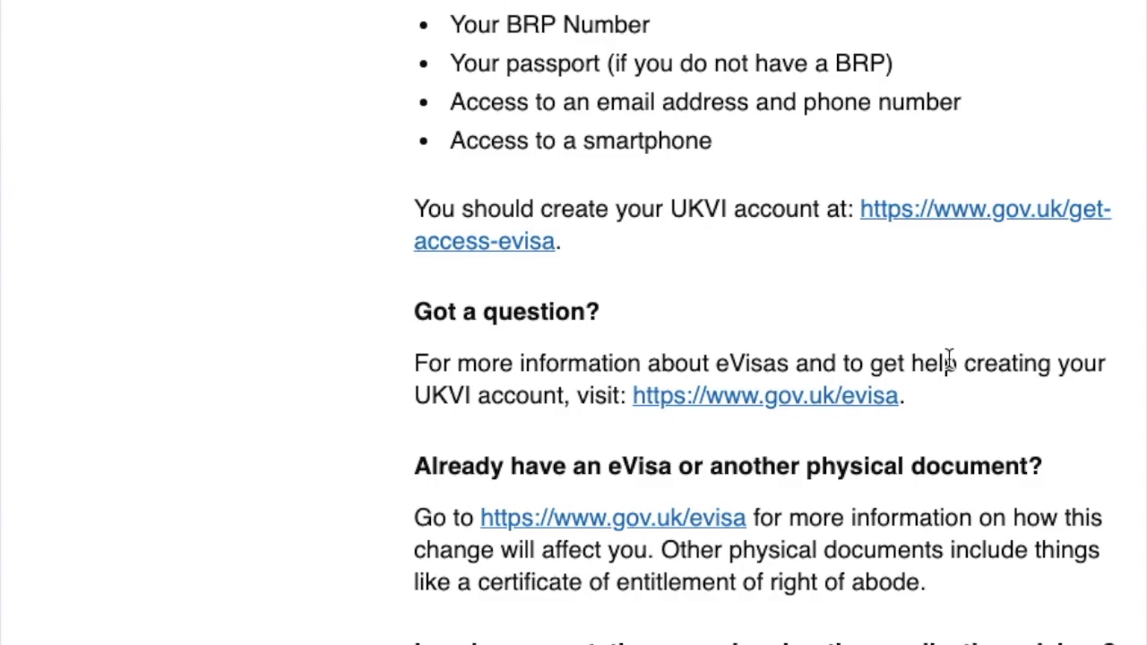
{"action": "scroll", "coordinate": [666, 414], "scroll_direction": "up", "scroll_amount": 10}
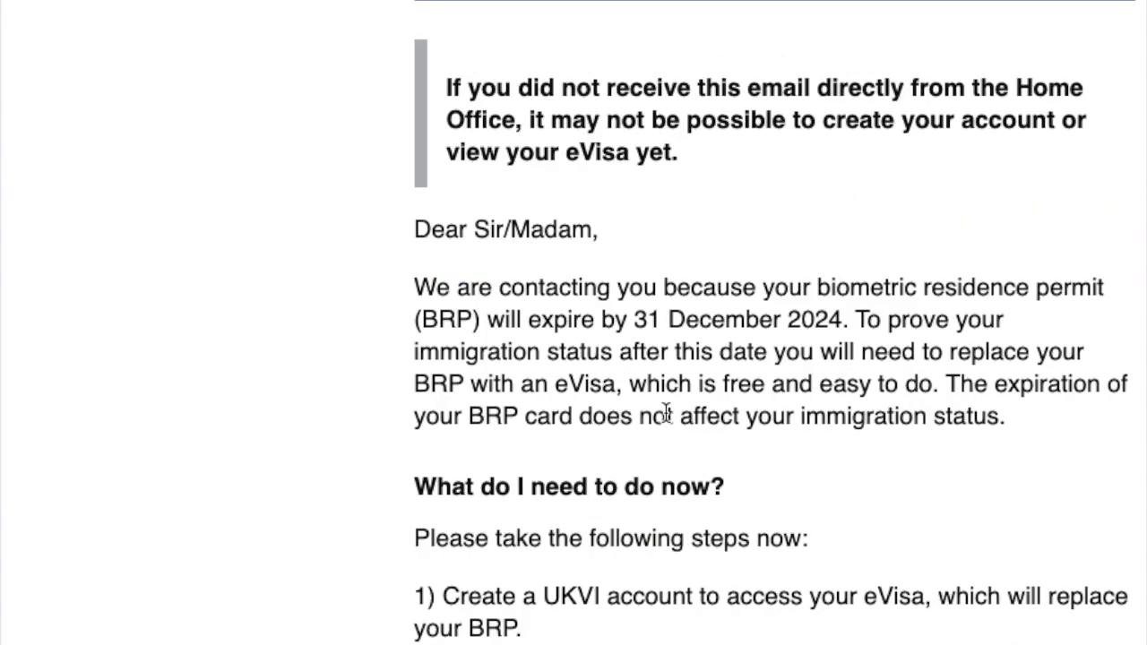
{"action": "scroll", "coordinate": [758, 504], "scroll_direction": "down", "scroll_amount": 1}
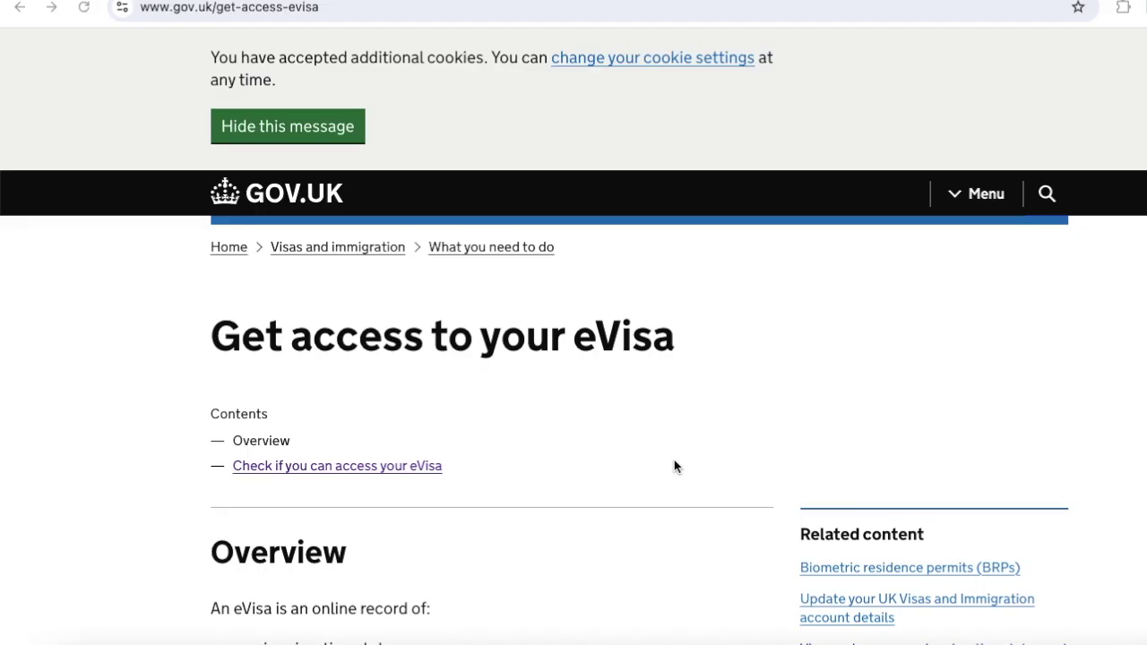
Scroll through the eVisa guidance to read the Before you start requirements: smartphone, mobile, email, BRP or passport
{"action": "scroll", "coordinate": [675, 461], "scroll_direction": "down", "scroll_amount": 2}
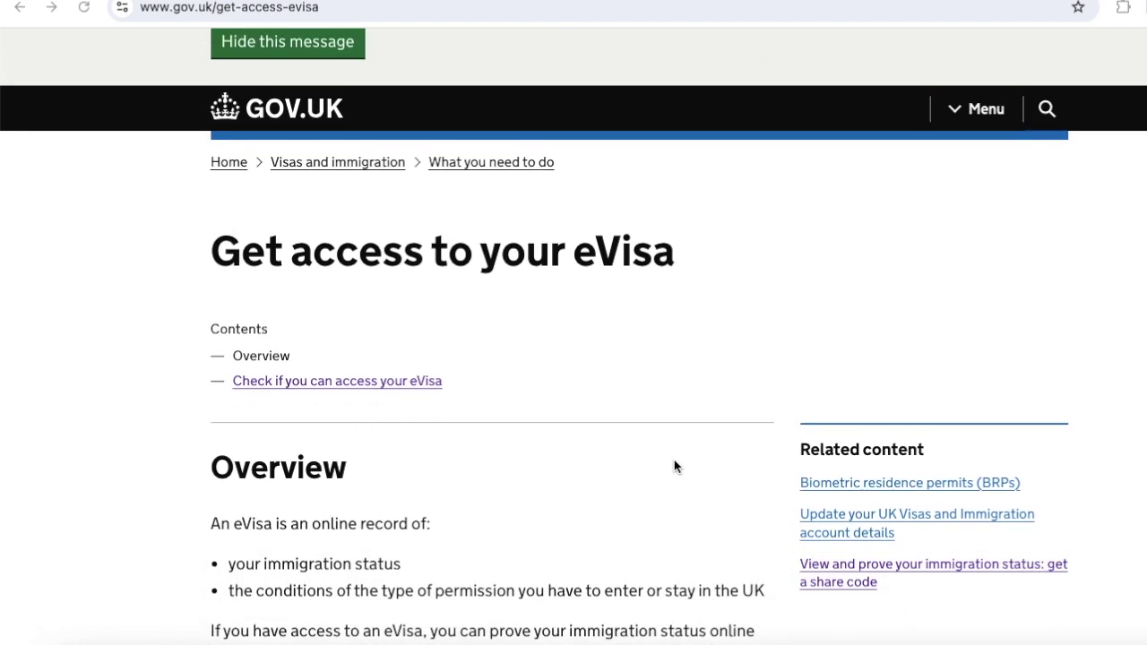
{"action": "scroll", "coordinate": [675, 461], "scroll_direction": "down", "scroll_amount": 1}
{"action": "scroll", "coordinate": [674, 447], "scroll_direction": "down", "scroll_amount": 3}
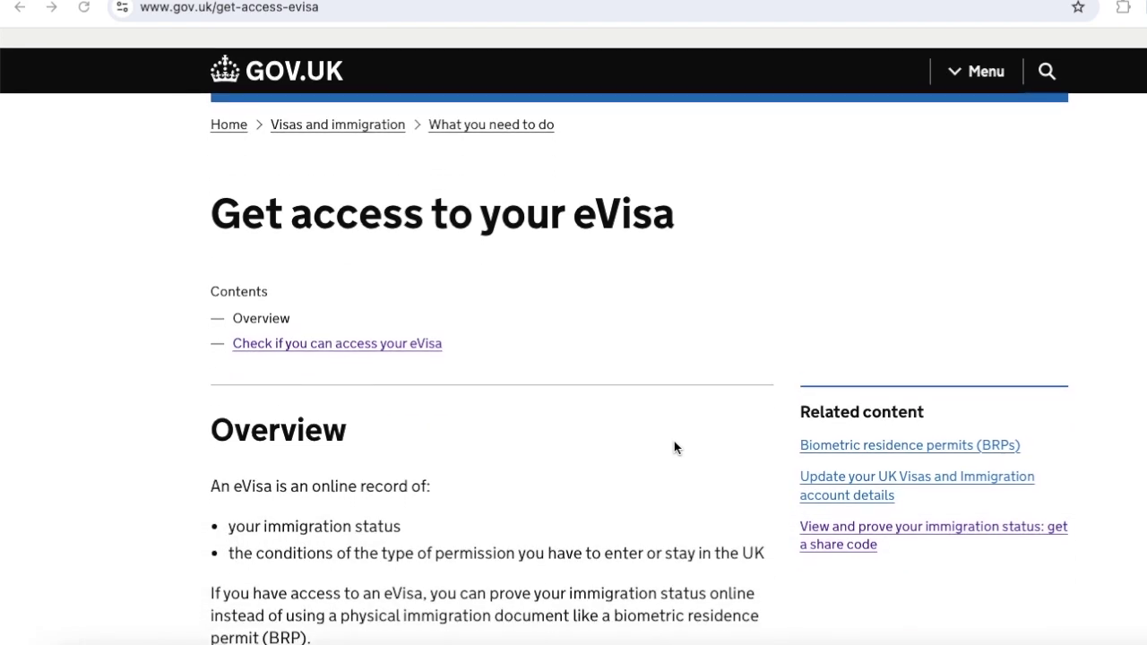
{"action": "scroll", "coordinate": [674, 441], "scroll_direction": "up", "scroll_amount": 1}
{"action": "scroll", "coordinate": [674, 441], "scroll_direction": "down", "scroll_amount": 3}
{"action": "scroll", "coordinate": [673, 441], "scroll_direction": "down", "scroll_amount": 2}
{"action": "scroll", "coordinate": [673, 441], "scroll_direction": "down", "scroll_amount": 1}
{"action": "scroll", "coordinate": [674, 441], "scroll_direction": "up", "scroll_amount": 5}
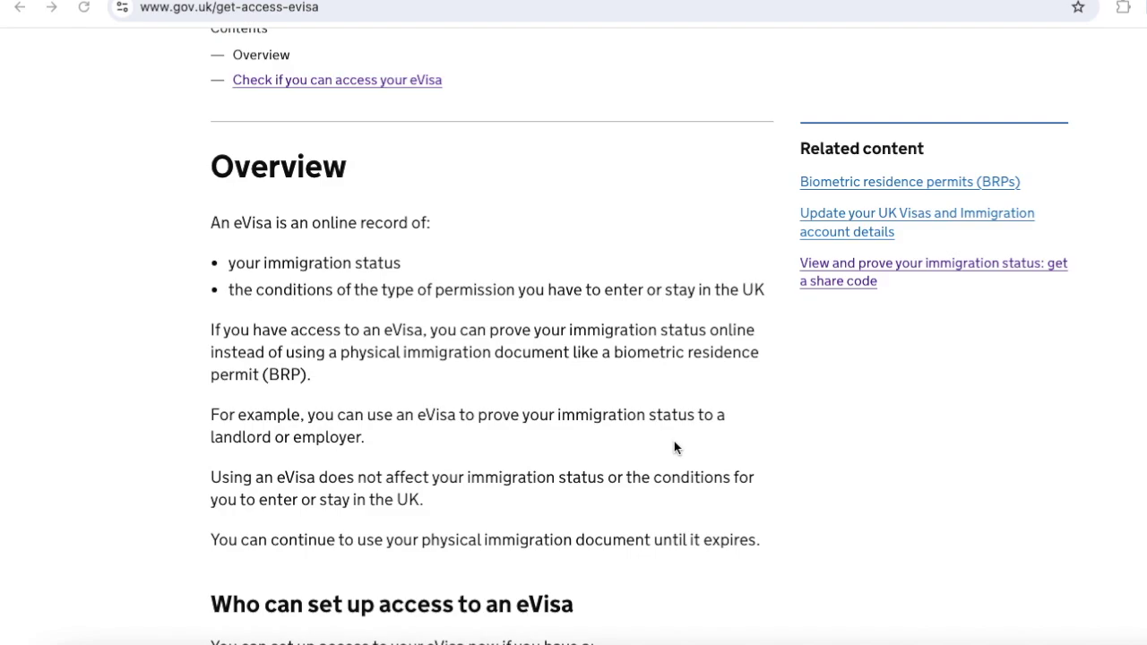
{"action": "scroll", "coordinate": [675, 444], "scroll_direction": "up", "scroll_amount": 3}
{"action": "scroll", "coordinate": [674, 448], "scroll_direction": "down", "scroll_amount": 10}
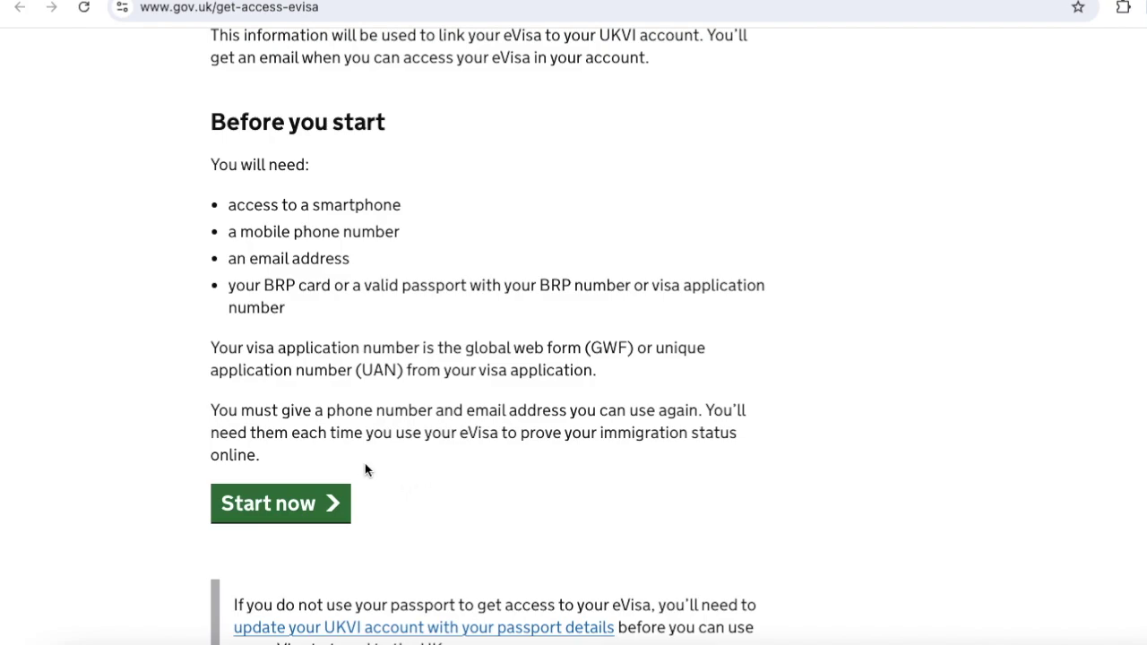
{"action": "scroll", "coordinate": [501, 341], "scroll_direction": "up", "scroll_amount": 1}
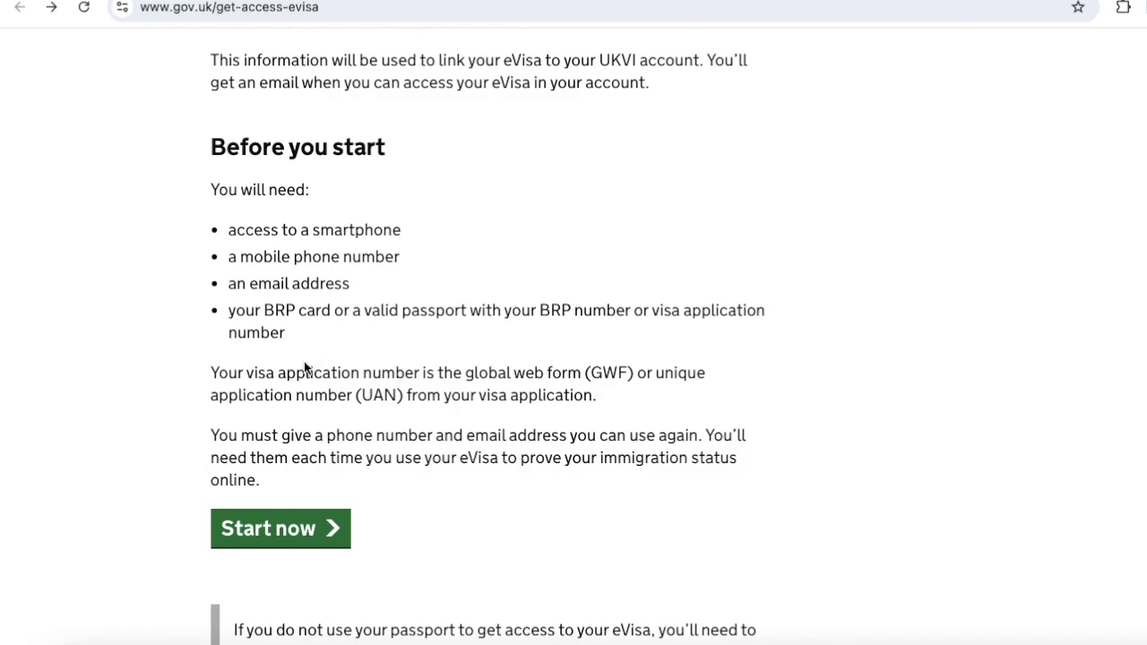
Start the service and answer Yes to having had a BRP, still holding it, and it being valid
{"action": "left_click", "coordinate": [283, 530]}
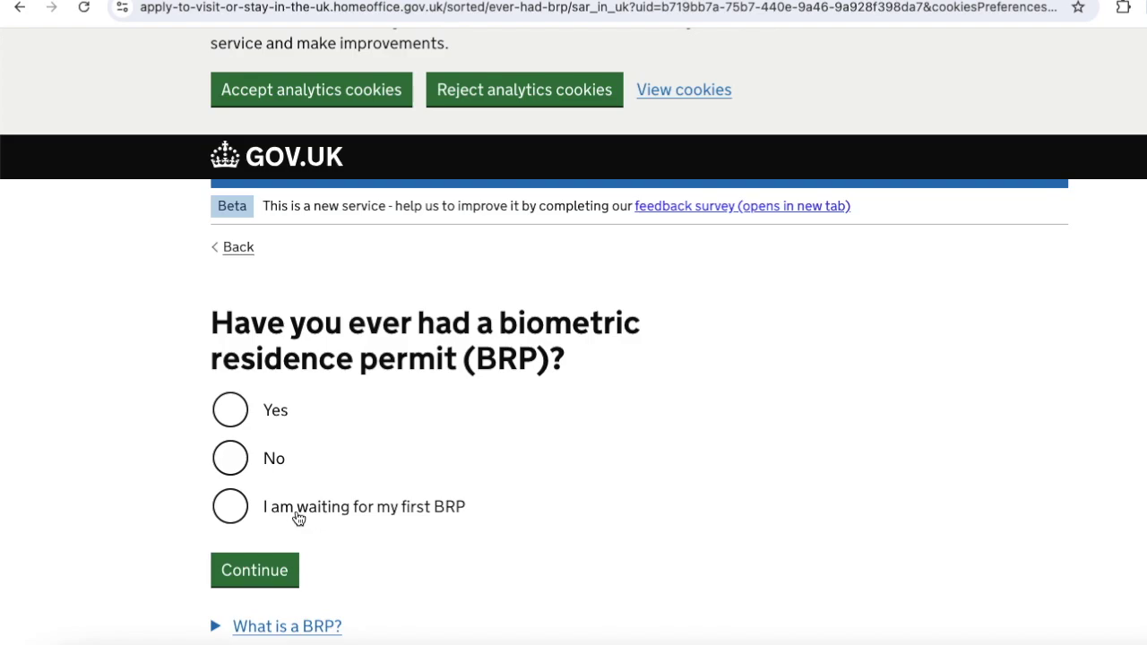
{"action": "left_click", "coordinate": [231, 405]}
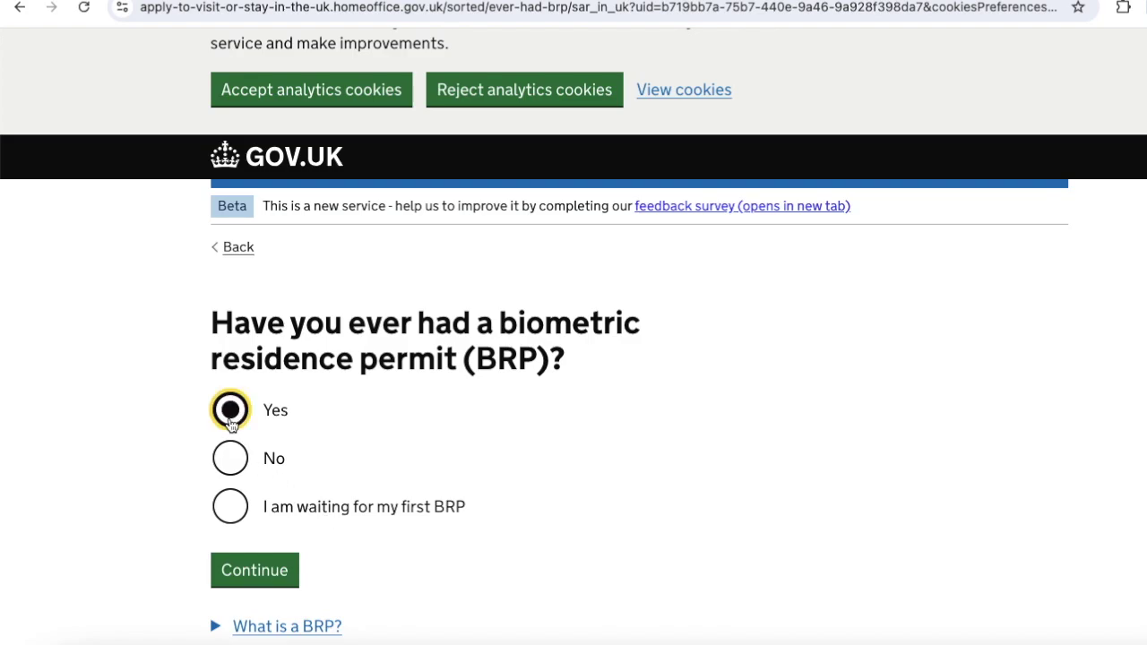
{"action": "key", "text": "Return"}
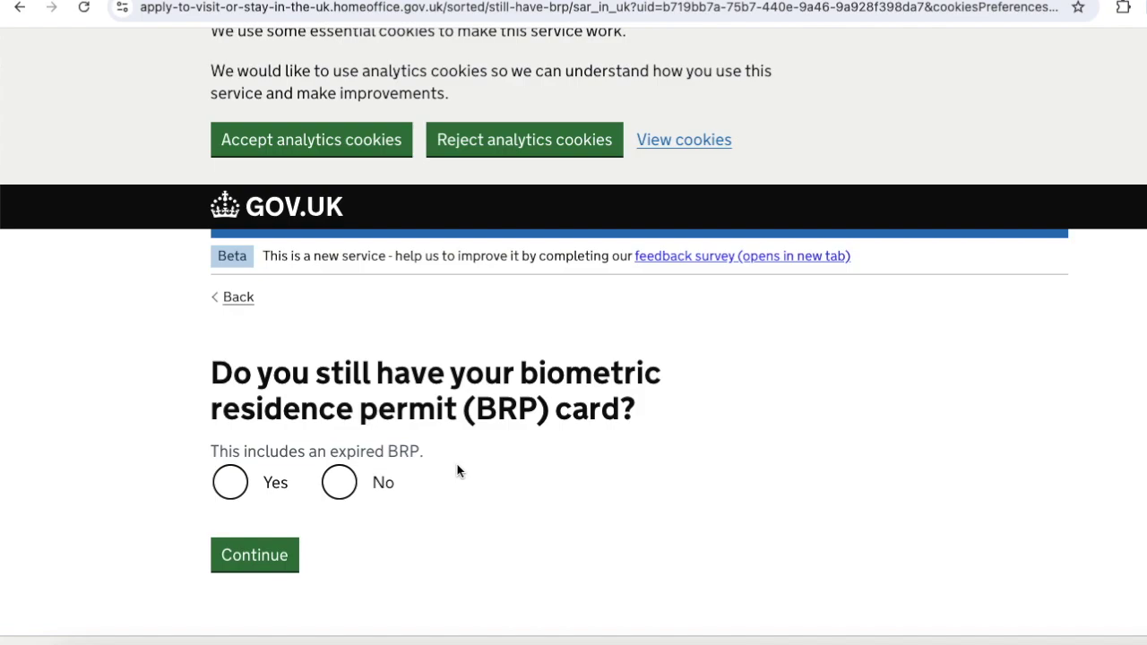
{"action": "left_click", "coordinate": [229, 486]}
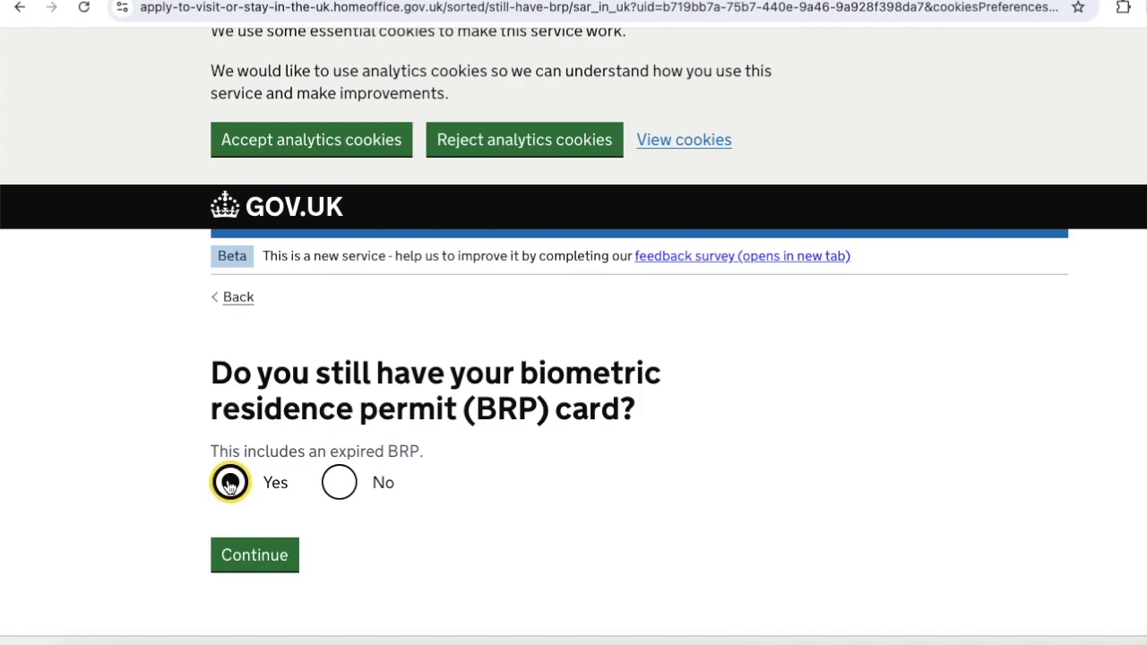
{"action": "left_click", "coordinate": [251, 555]}
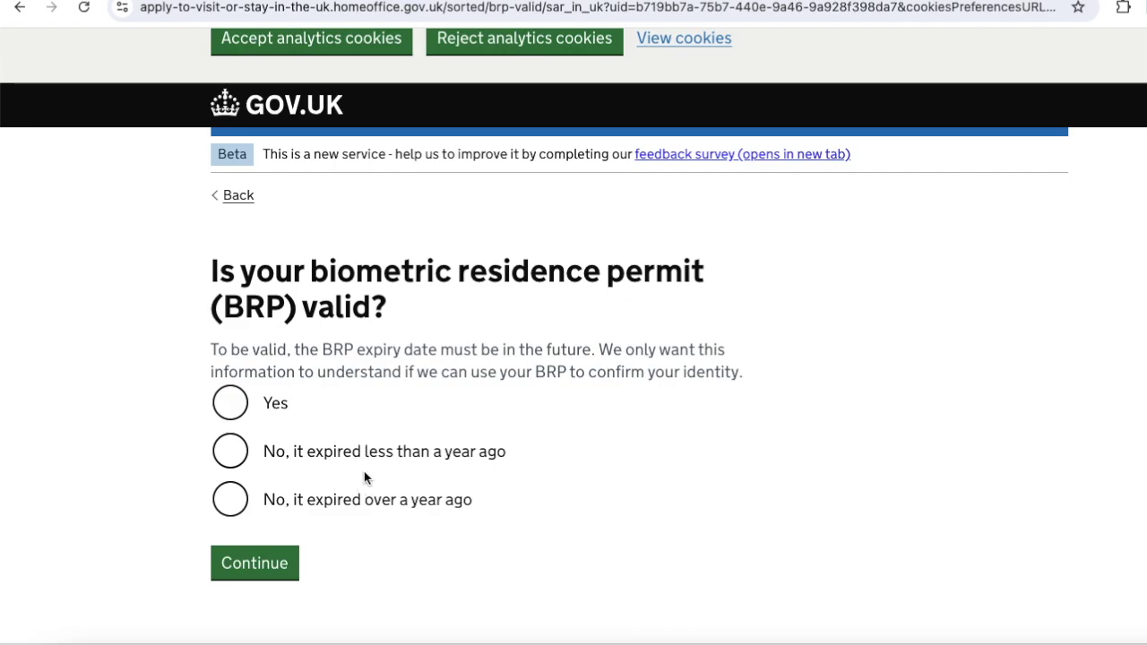
{"action": "left_click", "coordinate": [229, 402]}
{"action": "key", "text": "Return"}
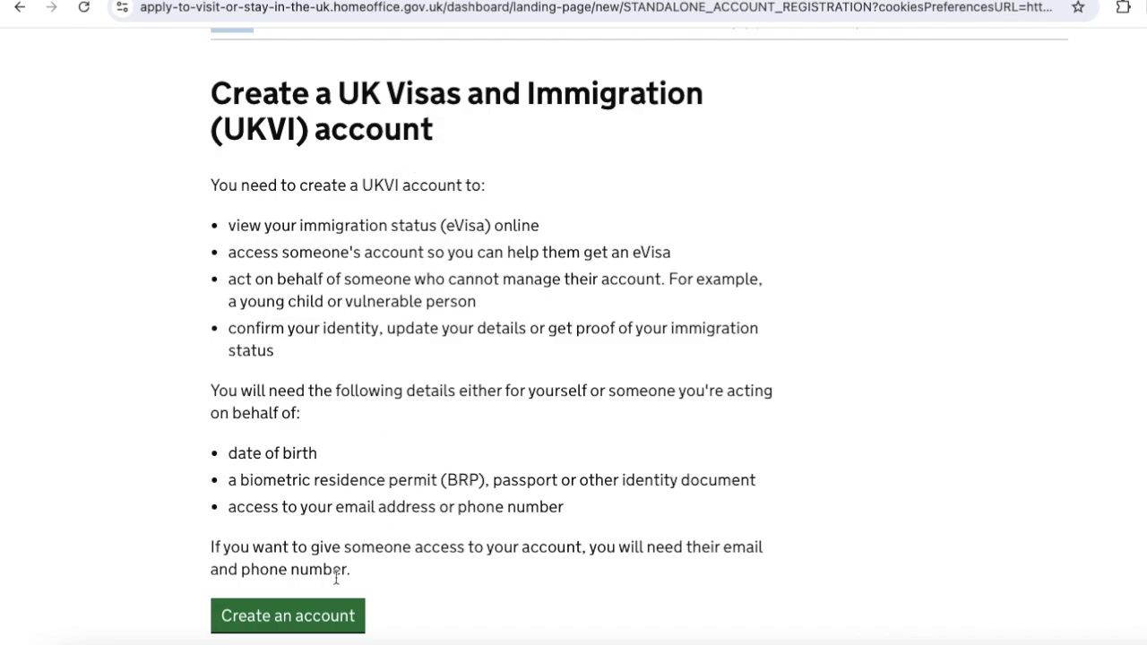
Begin creating a new UKVI account and submit the child's name
{"action": "left_click", "coordinate": [295, 617]}
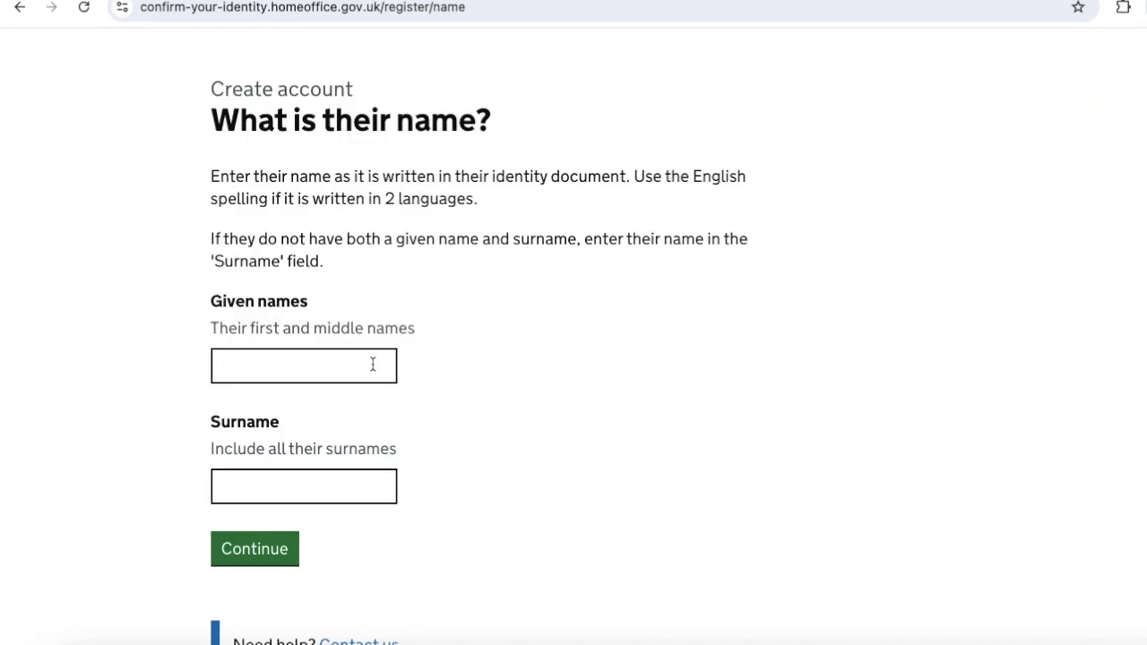
{"action": "left_click", "coordinate": [241, 562]}
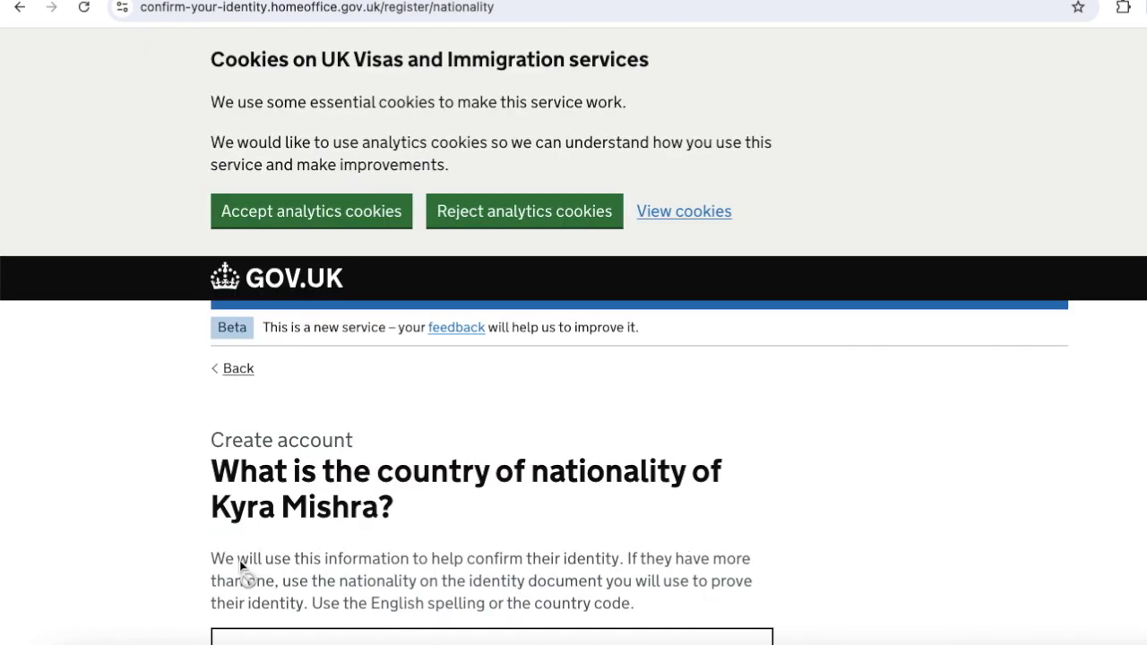
{"action": "scroll", "coordinate": [517, 445], "scroll_direction": "down", "scroll_amount": 2}
{"action": "scroll", "coordinate": [517, 445], "scroll_direction": "down", "scroll_amount": 1}
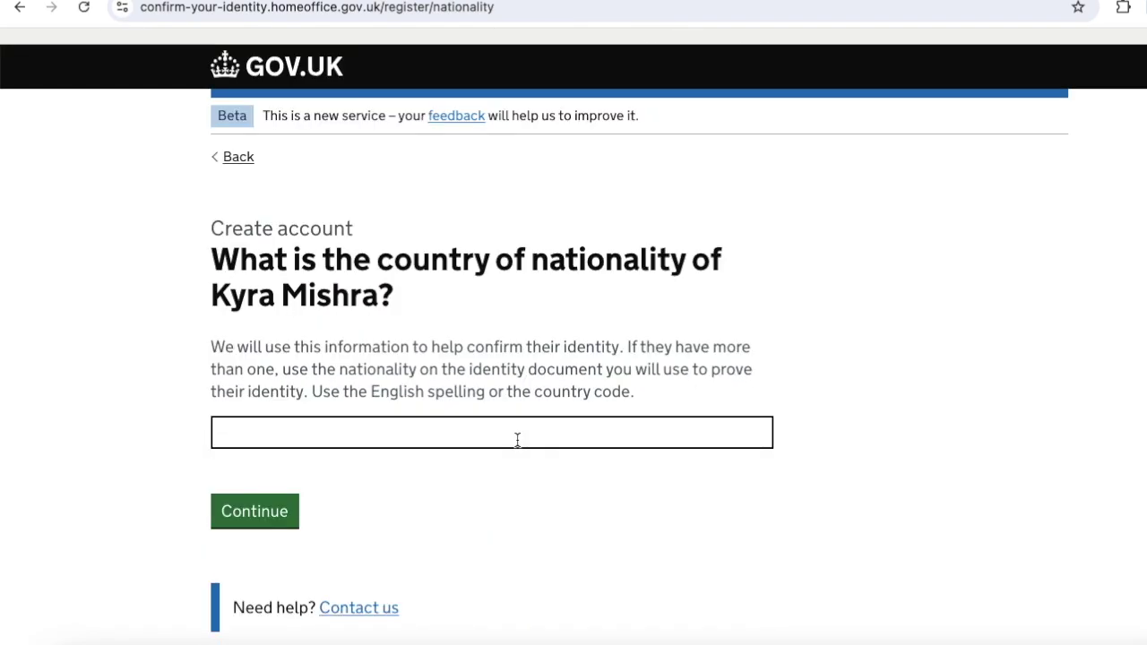
Set the child's nationality to India - IND
{"action": "left_click", "coordinate": [517, 439]}
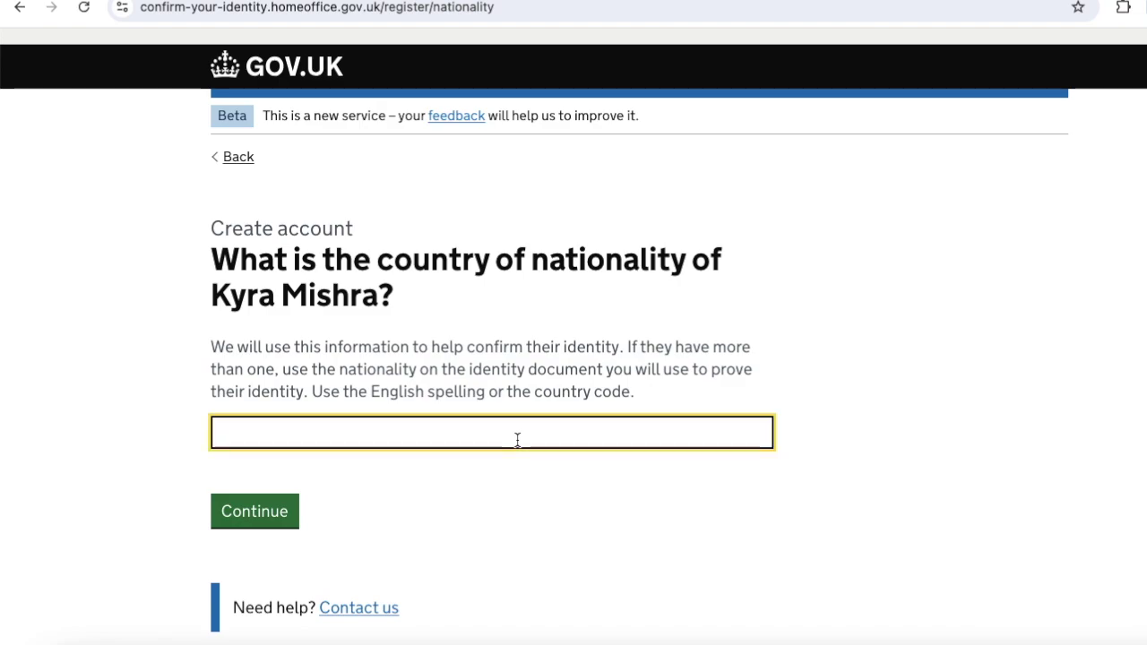
{"action": "type", "text": "India"}
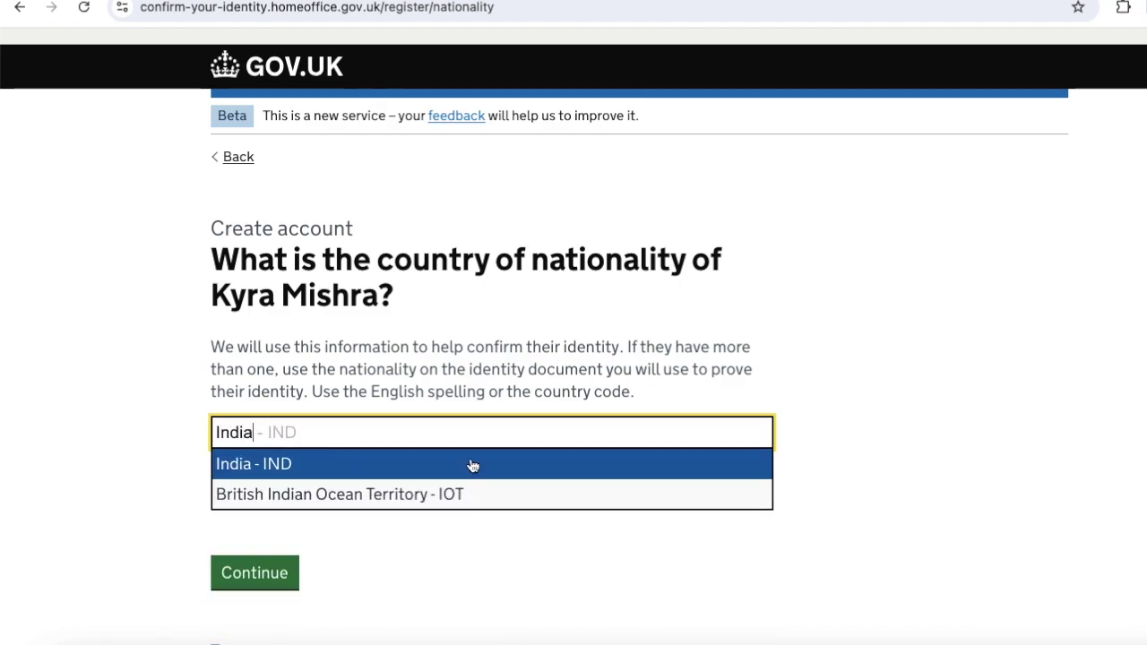
{"action": "left_click", "coordinate": [462, 464]}
{"action": "left_click", "coordinate": [255, 516]}
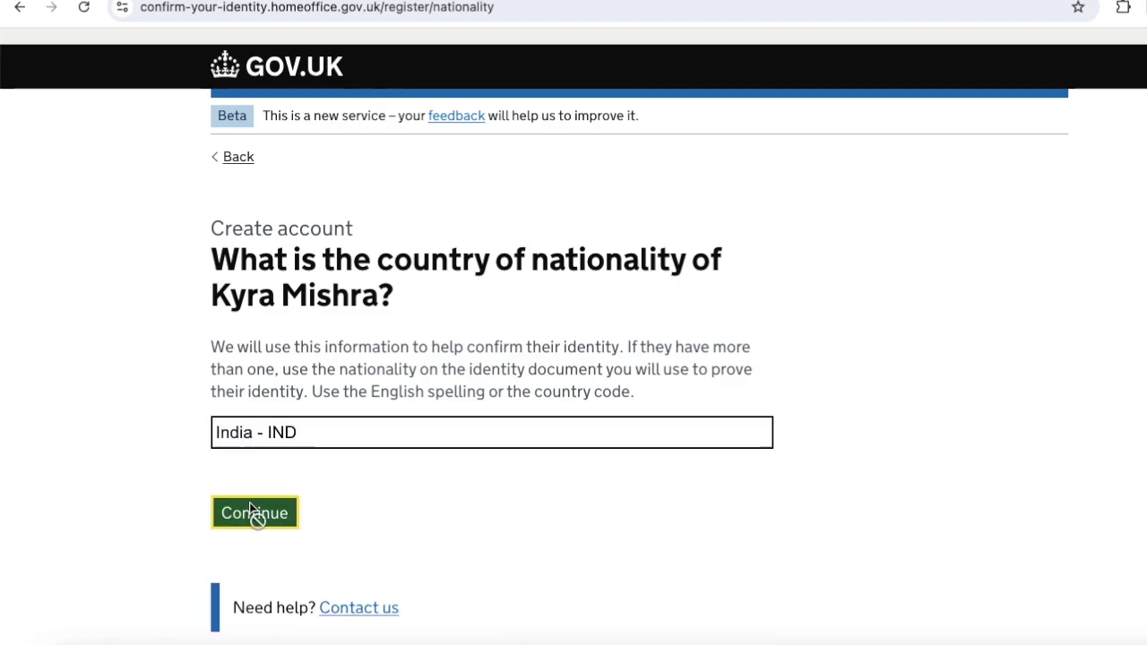
Choose Biometric residence permit (BRP) as the identity document
{"action": "scroll", "coordinate": [494, 467], "scroll_direction": "down", "scroll_amount": 2}
{"action": "scroll", "coordinate": [494, 467], "scroll_direction": "down", "scroll_amount": 3}
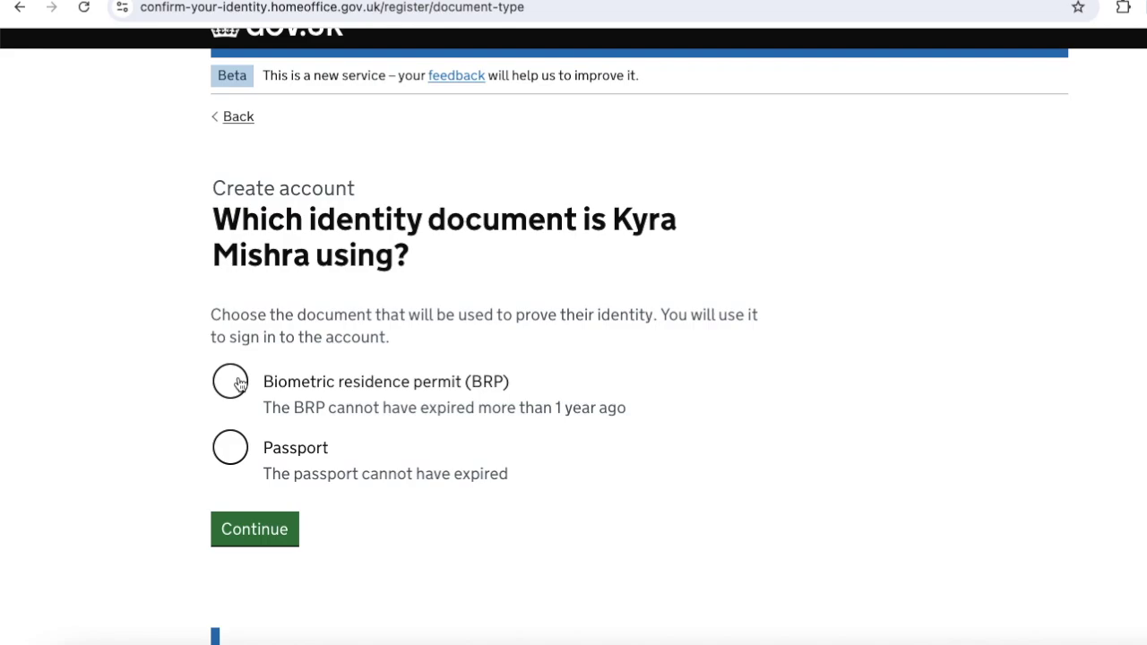
{"action": "left_click", "coordinate": [230, 381]}
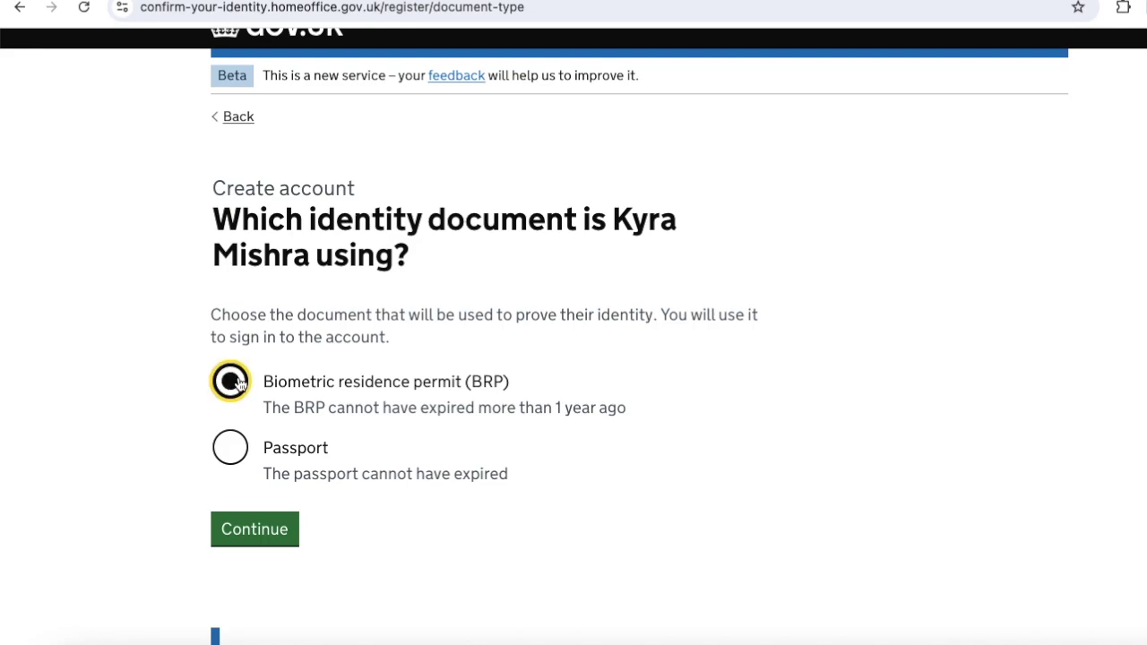
{"action": "key", "text": "Return"}
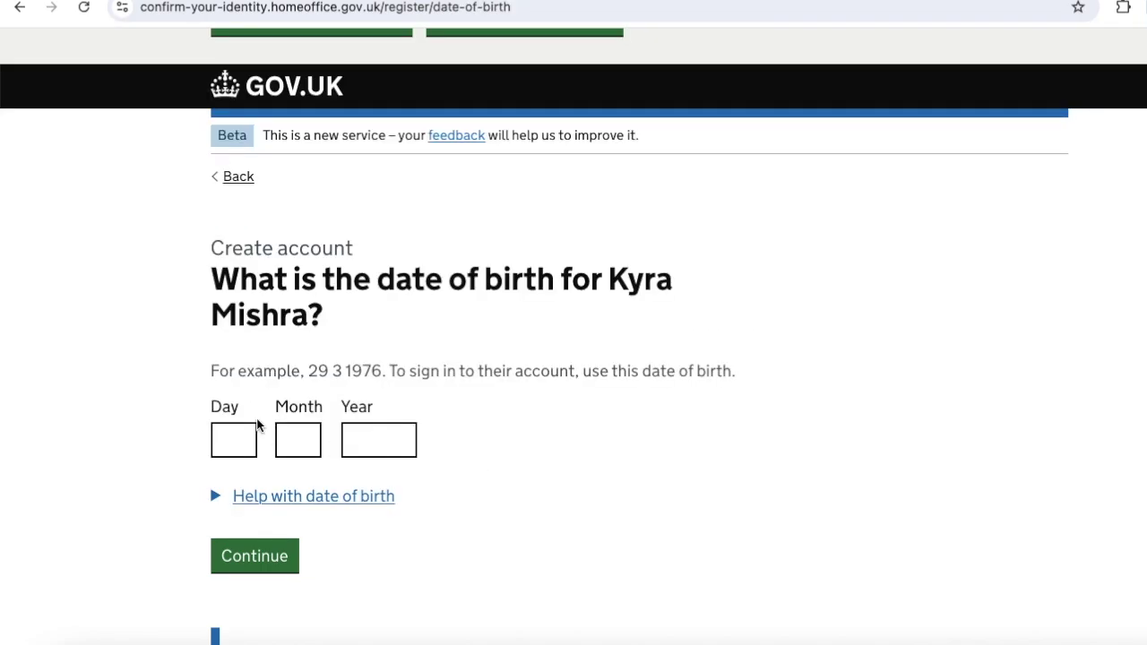
{"action": "left_click", "coordinate": [238, 432]}
{"action": "type", "text": "25"}
{"action": "key", "text": "Tab"}
{"action": "type", "text": "10"}
{"action": "key", "text": "Tab"}
{"action": "type", "text": "2022"}
{"action": "left_click", "coordinate": [261, 573]}
{"action": "scroll", "coordinate": [610, 515], "scroll_direction": "down", "scroll_amount": 5}
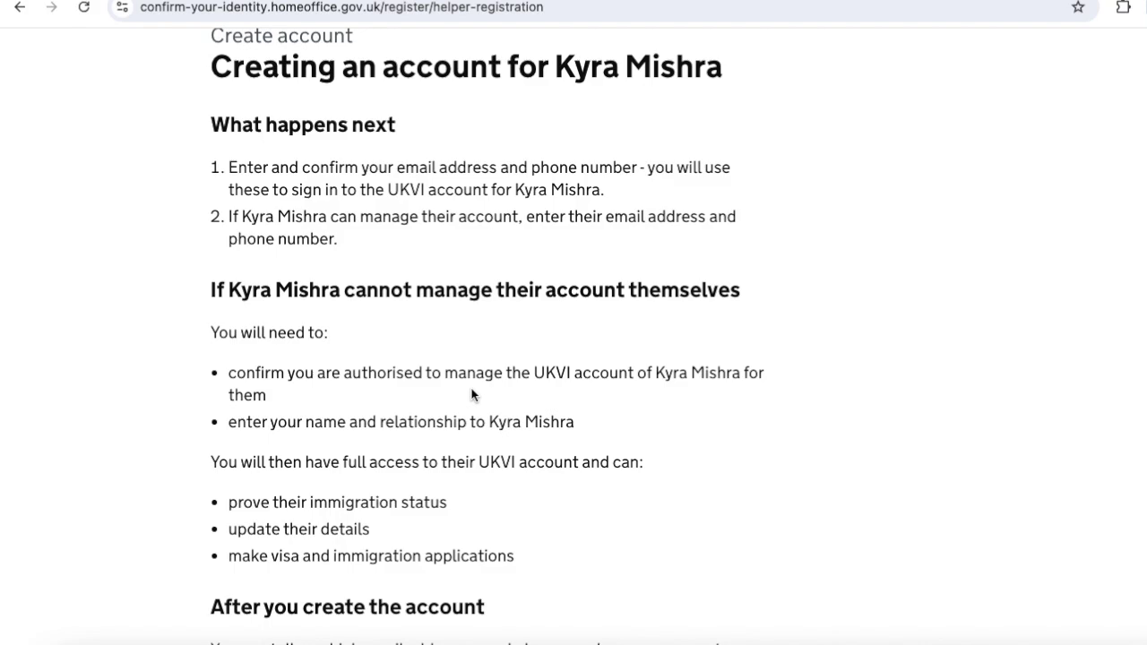
Read the Creating an account overview and continue to the email step
{"action": "scroll", "coordinate": [472, 395], "scroll_direction": "down", "scroll_amount": 1}
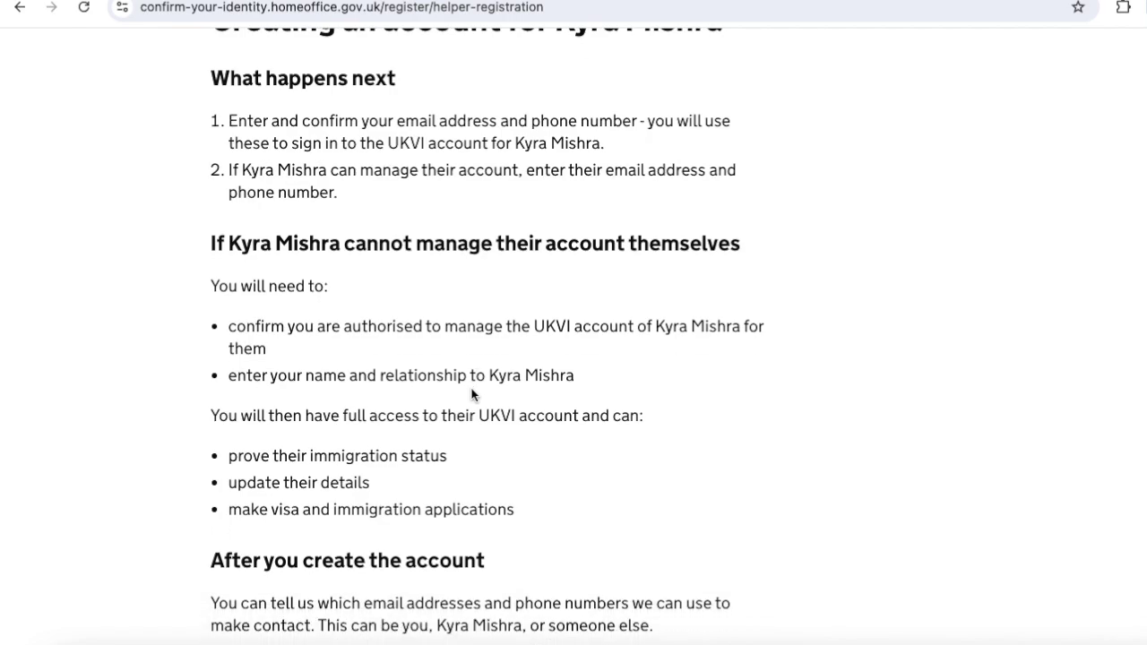
{"action": "scroll", "coordinate": [506, 468], "scroll_direction": "down", "scroll_amount": 1}
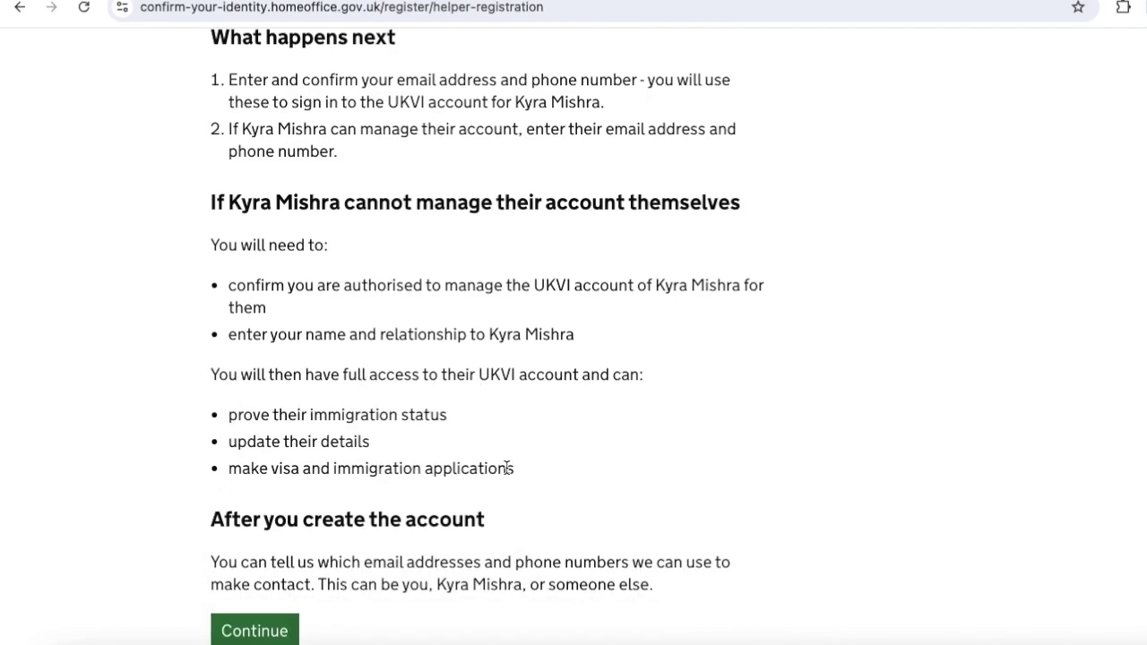
{"action": "scroll", "coordinate": [273, 575], "scroll_direction": "down", "scroll_amount": 1}
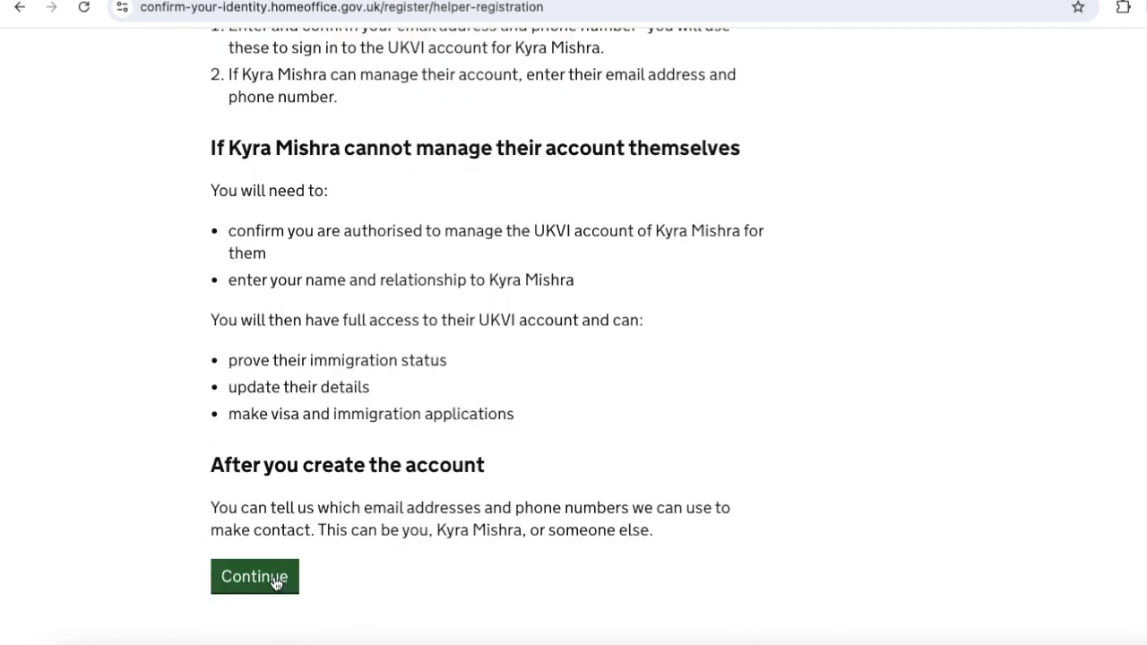
{"action": "left_click", "coordinate": [273, 575]}
Submit the saved sign-in email address and paste in the emailed security code
{"action": "scroll", "coordinate": [553, 515], "scroll_direction": "down", "scroll_amount": 4}
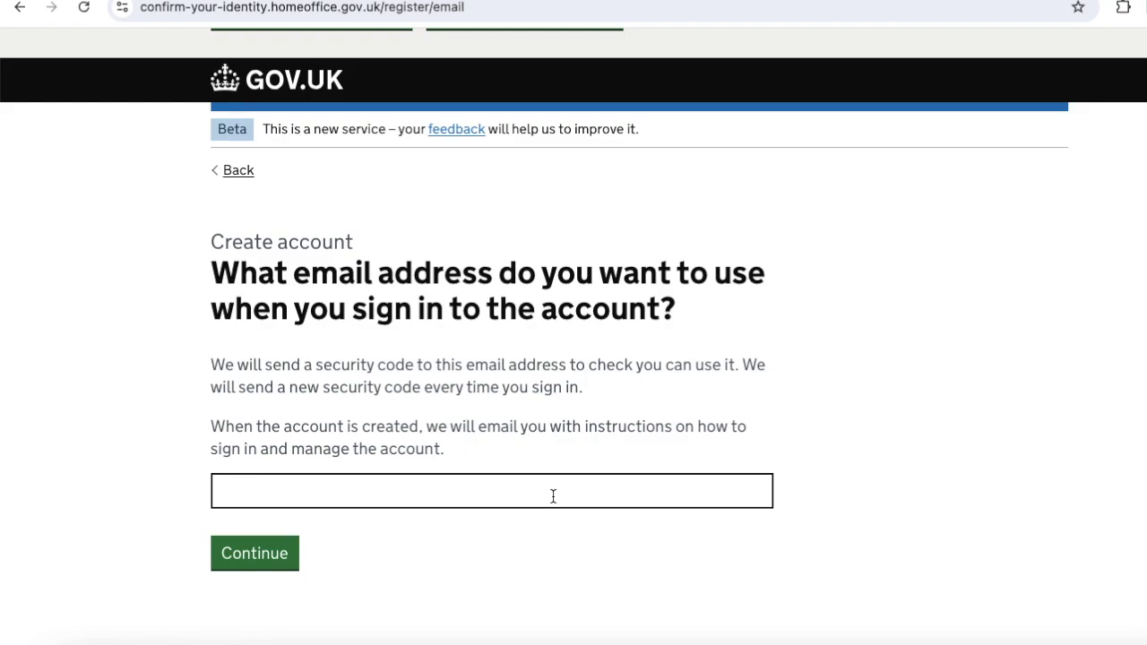
{"action": "left_click", "coordinate": [553, 497]}
{"action": "left_click", "coordinate": [492, 547]}
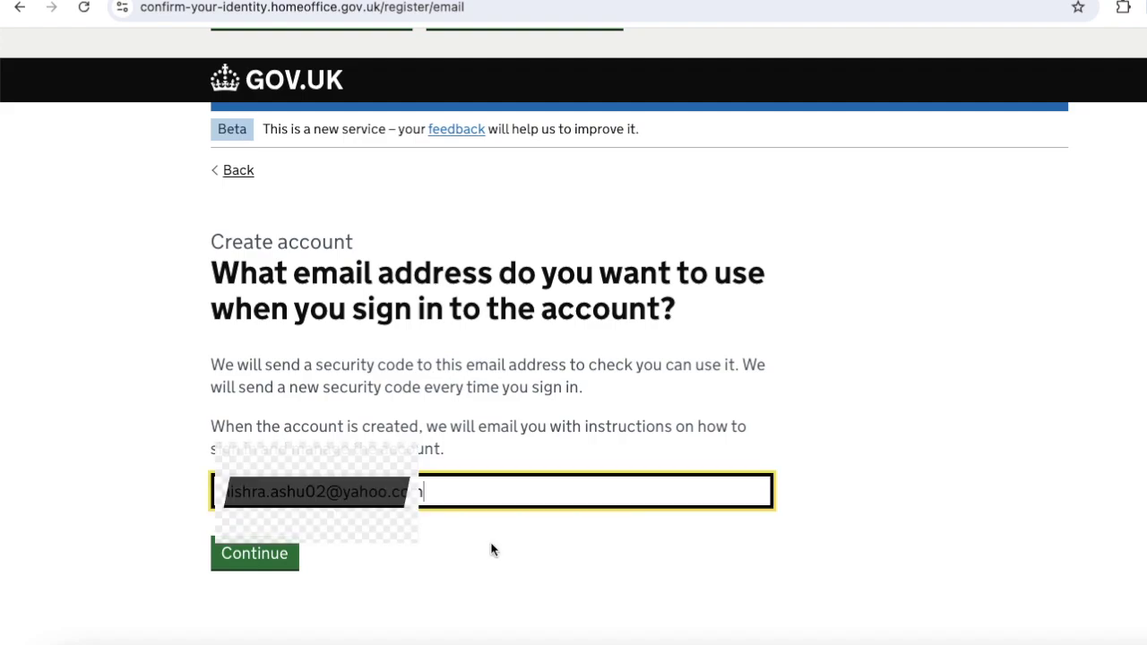
{"action": "left_click", "coordinate": [265, 564]}
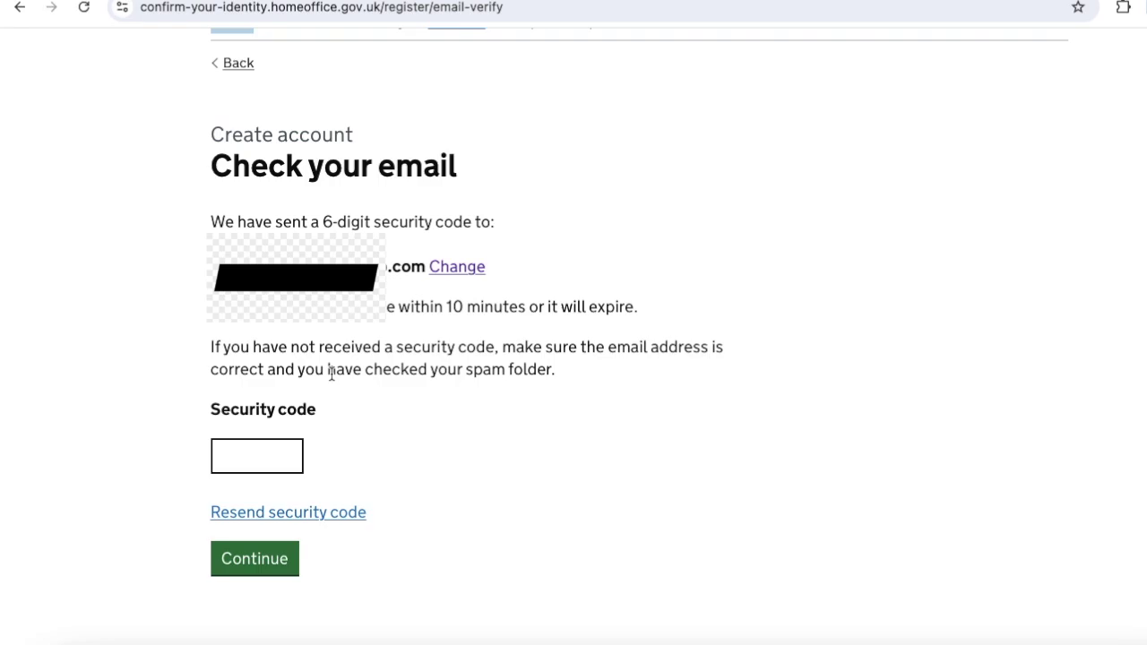
{"action": "left_click", "coordinate": [257, 457]}
{"action": "key", "text": "super+v"}
Submit the email code, give the sign-in phone number, and answer No to the child managing the account
{"action": "left_click", "coordinate": [251, 561]}
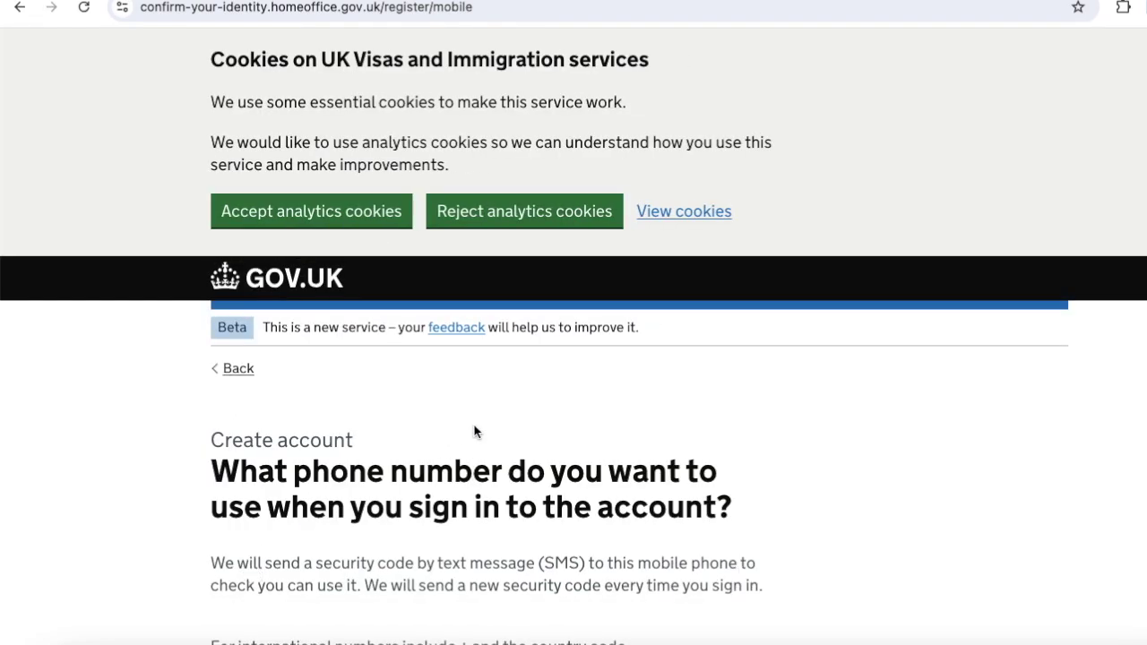
{"action": "scroll", "coordinate": [475, 431], "scroll_direction": "down", "scroll_amount": 2}
{"action": "scroll", "coordinate": [475, 432], "scroll_direction": "down", "scroll_amount": 1}
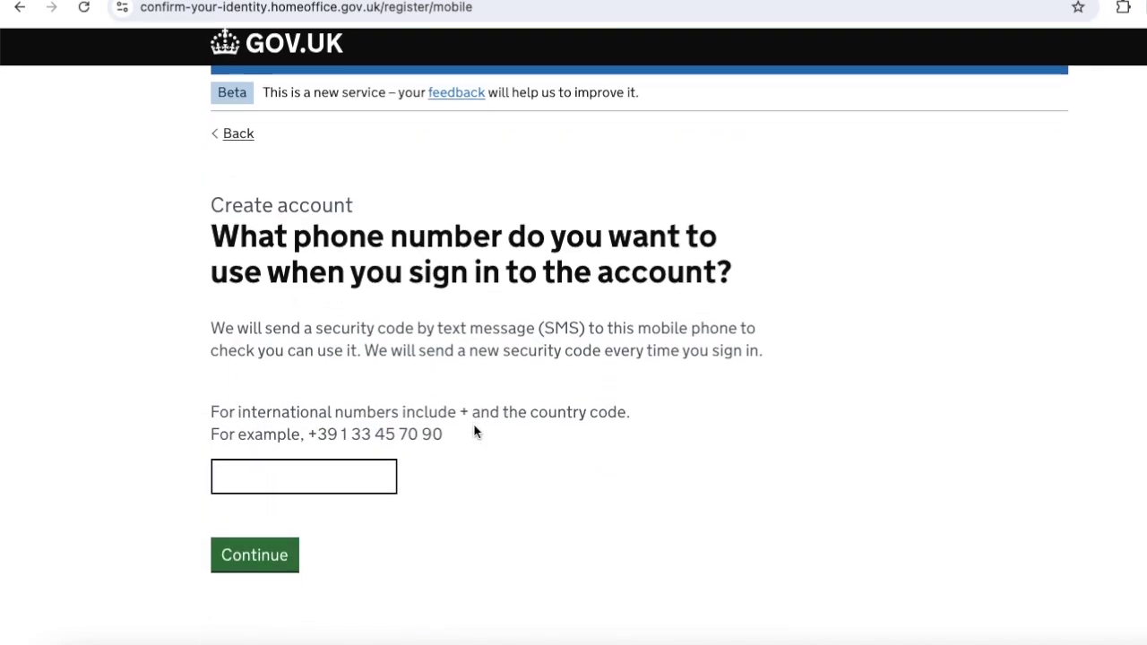
{"action": "left_click", "coordinate": [364, 487]}
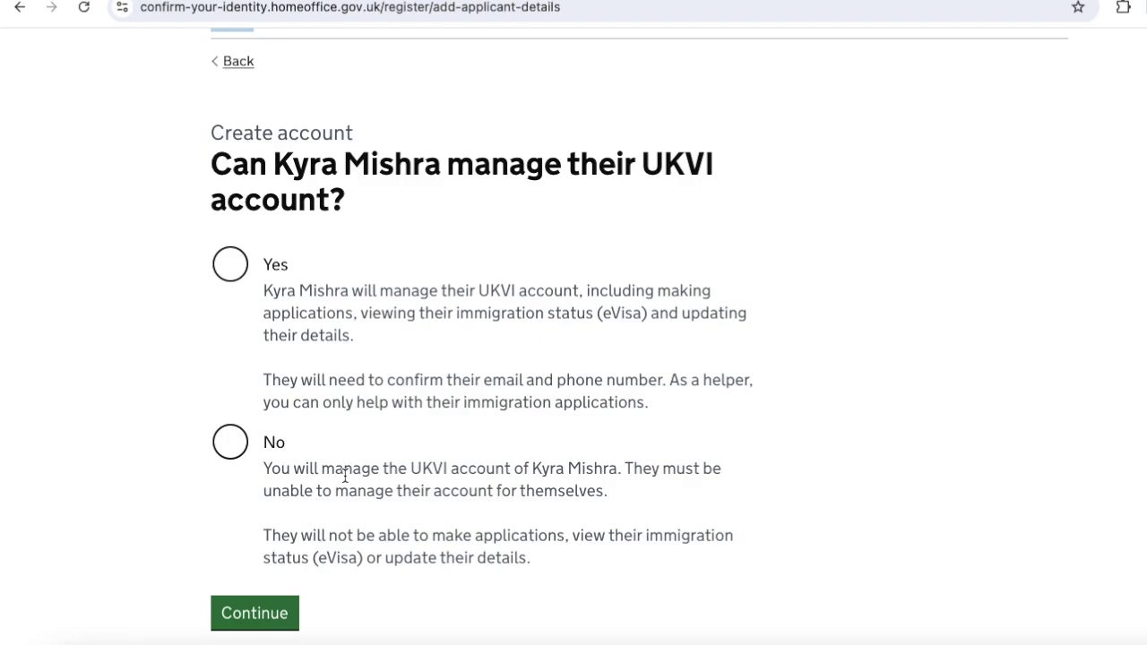
{"action": "left_click", "coordinate": [244, 451]}
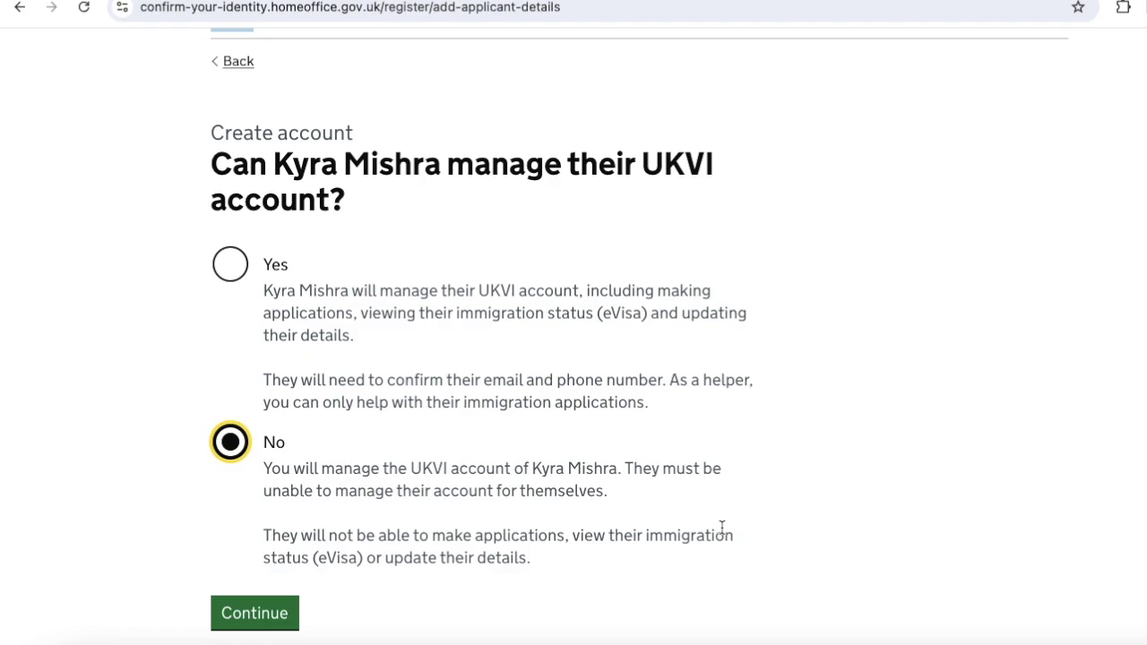
{"action": "key", "text": "Return"}
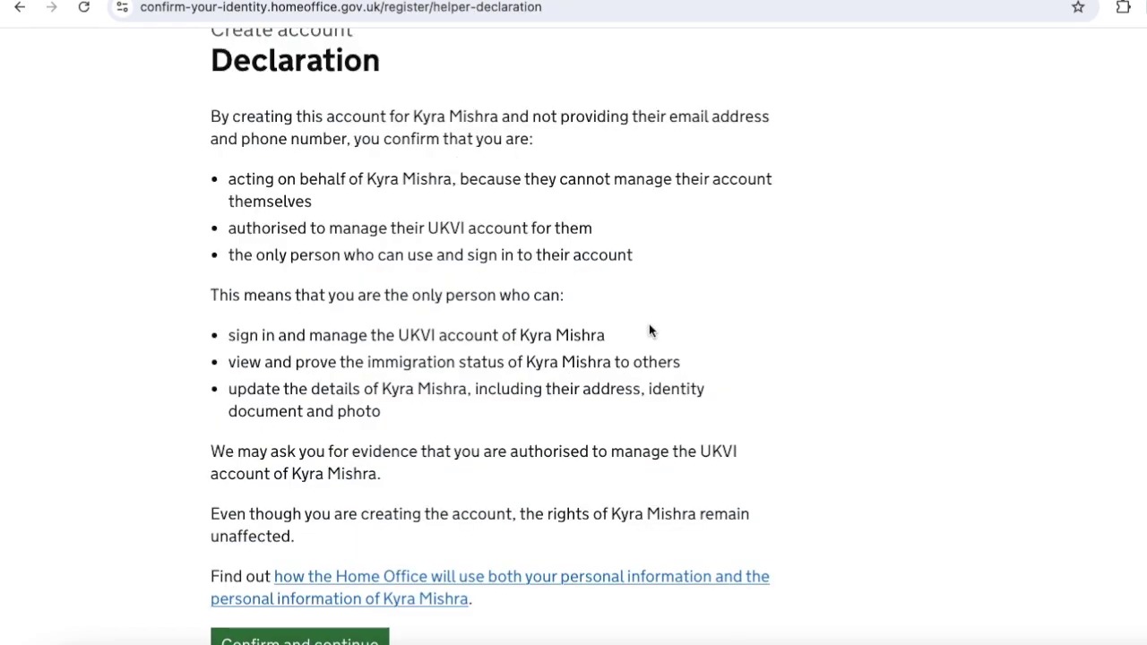
Confirm the helper declaration to reach the 'What is your name?' page
{"action": "scroll", "coordinate": [650, 325], "scroll_direction": "down", "scroll_amount": 1}
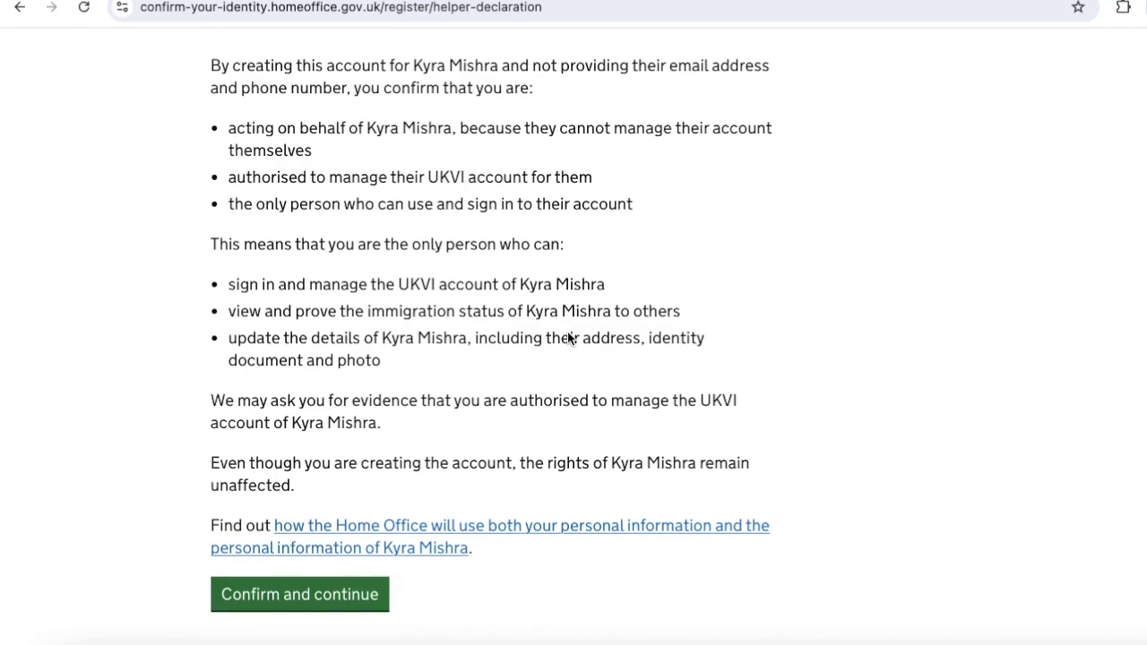
{"action": "left_click", "coordinate": [309, 600]}
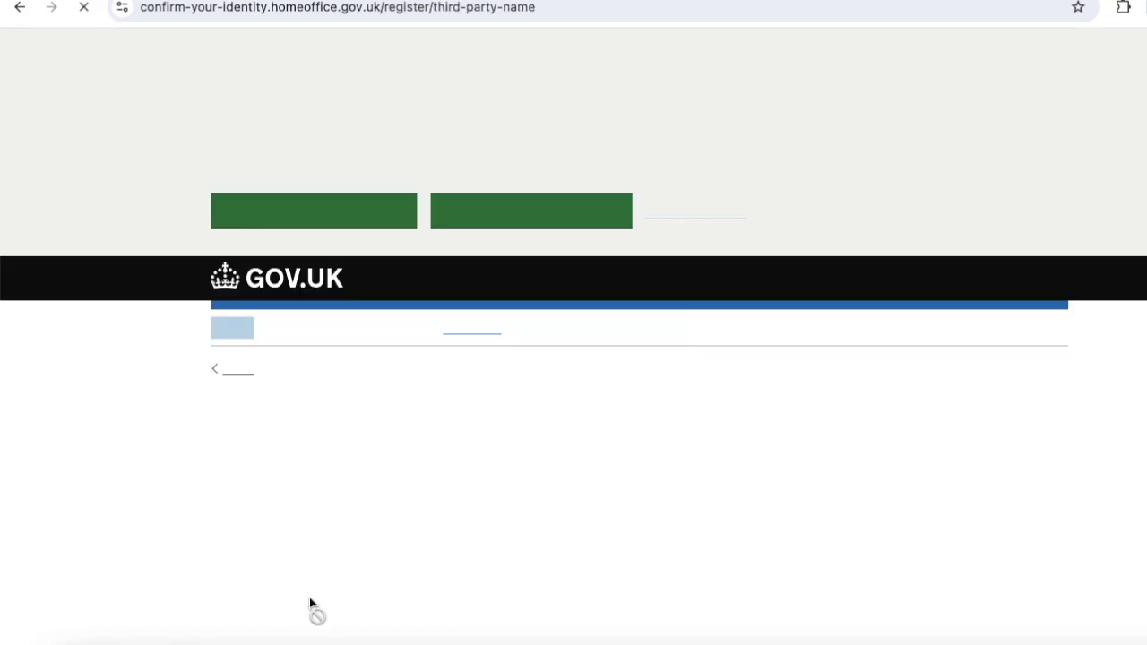
{"action": "scroll", "coordinate": [551, 507], "scroll_direction": "down", "scroll_amount": 4}
{"action": "scroll", "coordinate": [562, 504], "scroll_direction": "down", "scroll_amount": 2}
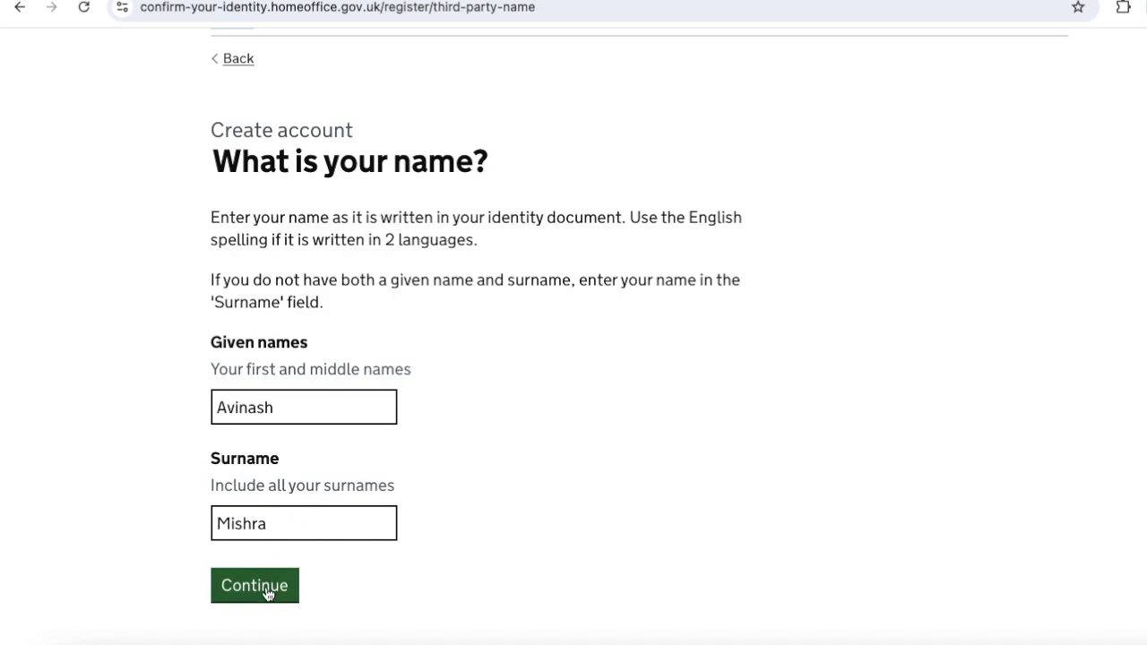
Submit your name and select Parent or legal guardian of a child under 18
{"action": "left_click", "coordinate": [265, 587]}
{"action": "scroll", "coordinate": [468, 231], "scroll_direction": "down", "scroll_amount": 5}
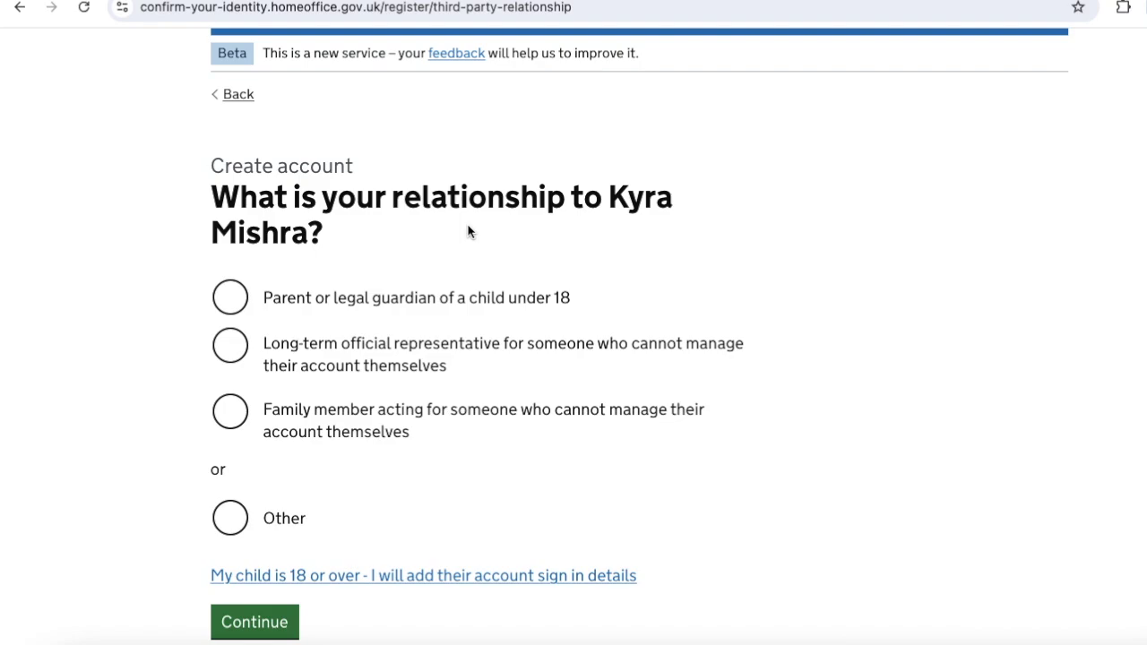
{"action": "left_click", "coordinate": [302, 296]}
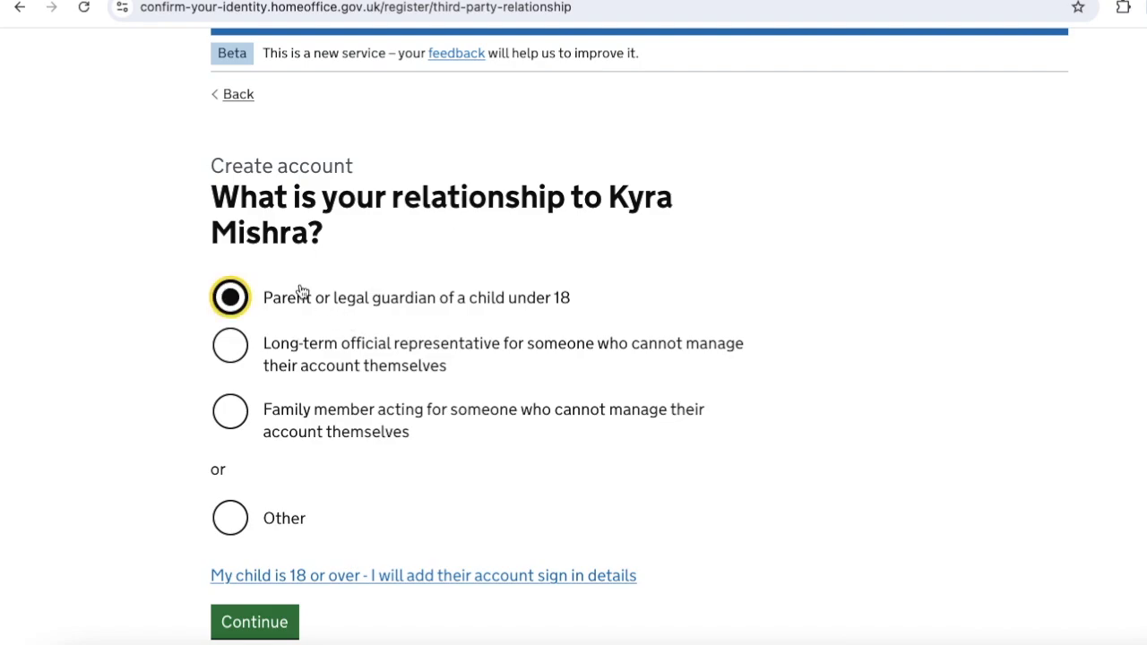
{"action": "scroll", "coordinate": [439, 531], "scroll_direction": "down", "scroll_amount": 2}
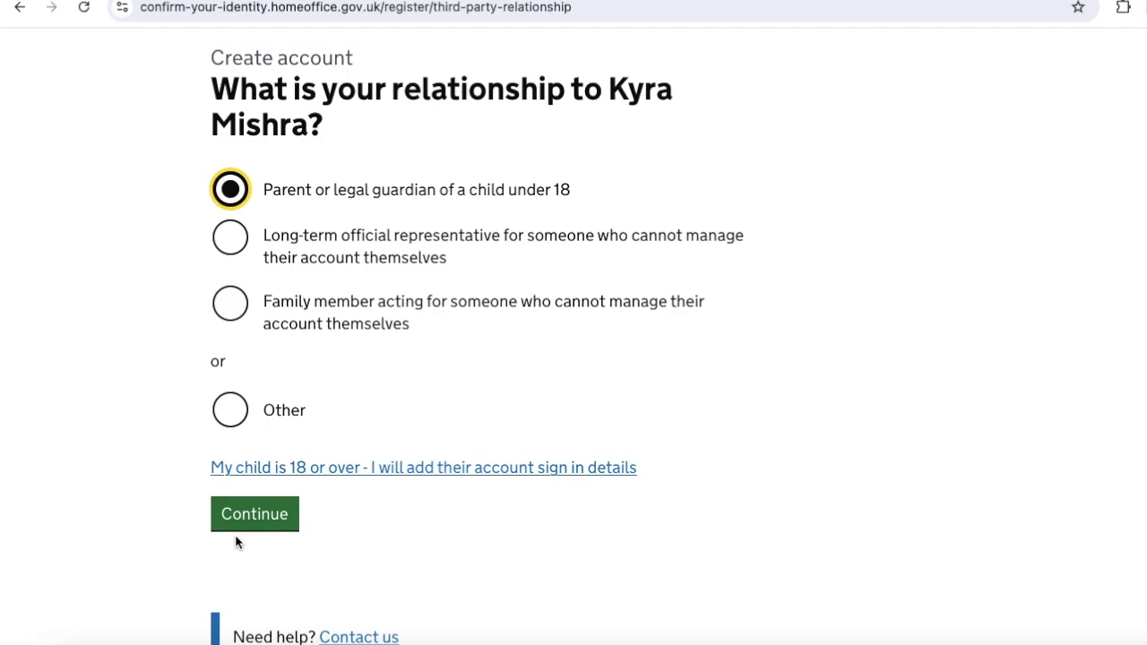
{"action": "left_click", "coordinate": [263, 509]}
{"action": "scroll", "coordinate": [507, 511], "scroll_direction": "down", "scroll_amount": 4}
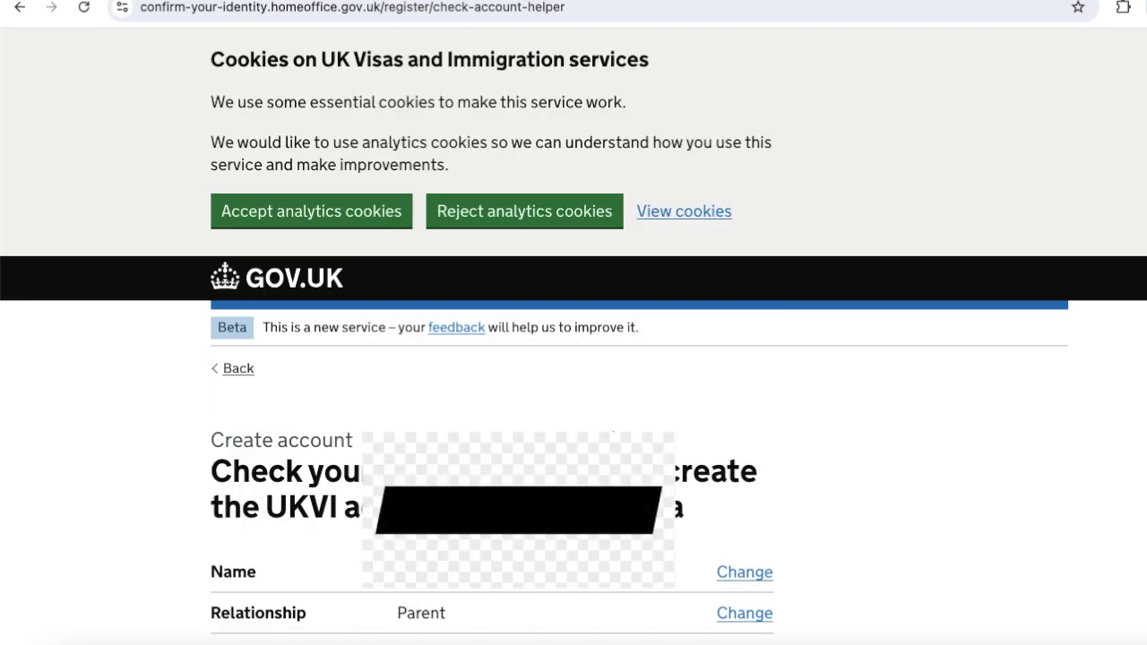
Confirm the answers to create the child's UKVI account
{"action": "scroll", "coordinate": [402, 594], "scroll_direction": "down", "scroll_amount": 3}
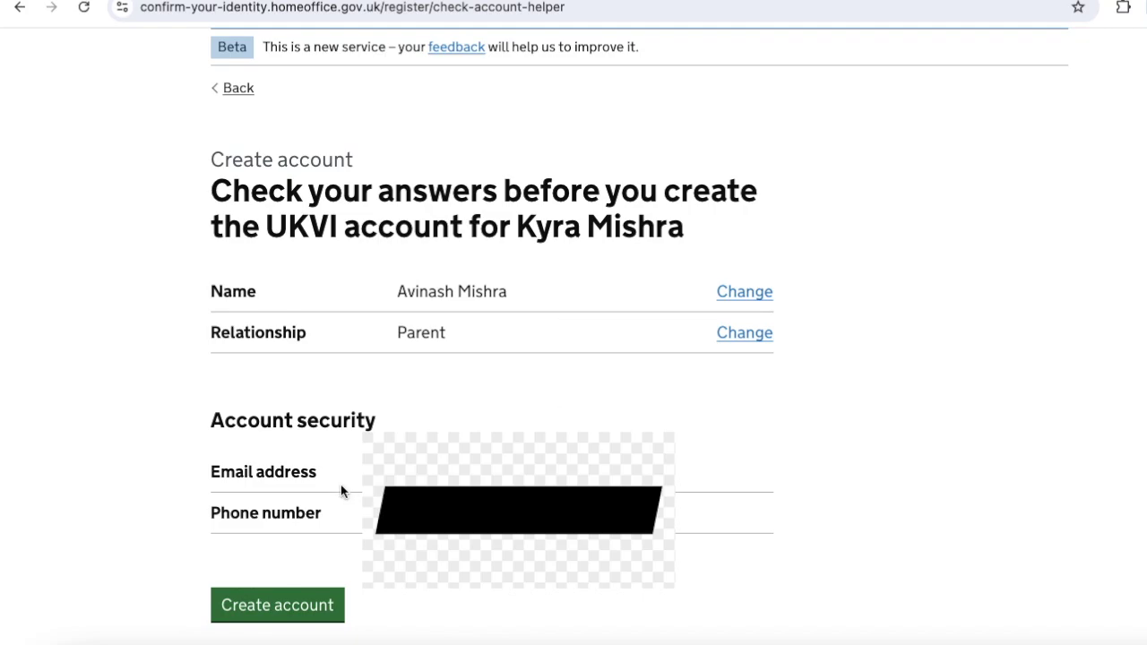
{"action": "left_click", "coordinate": [282, 607]}
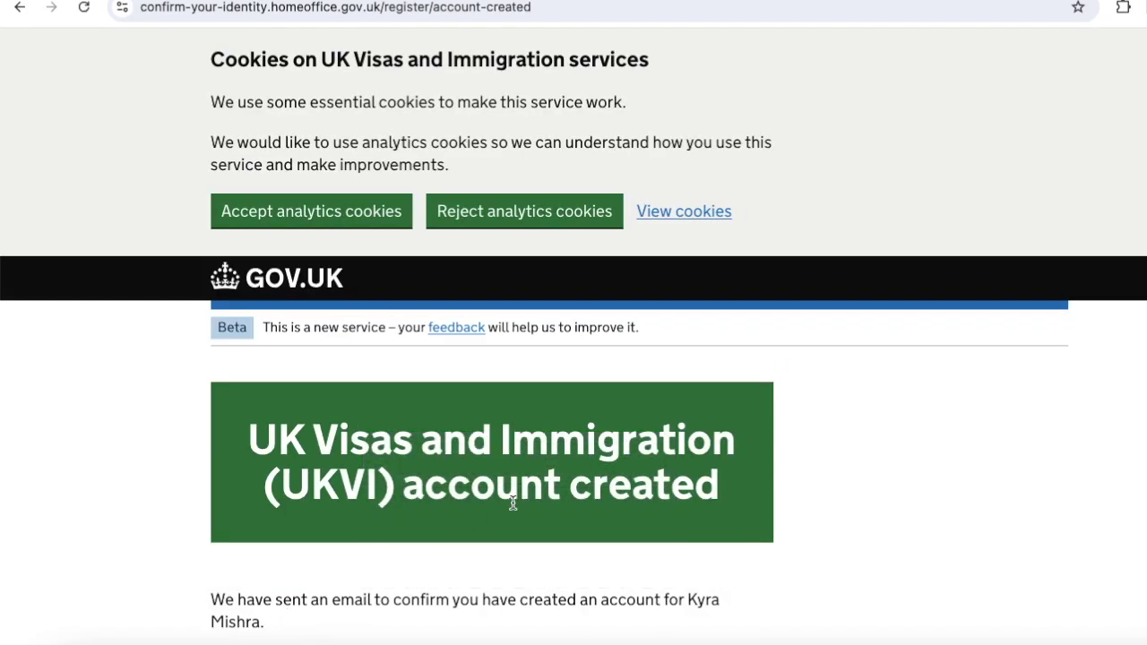
{"action": "scroll", "coordinate": [513, 504], "scroll_direction": "down", "scroll_amount": 3}
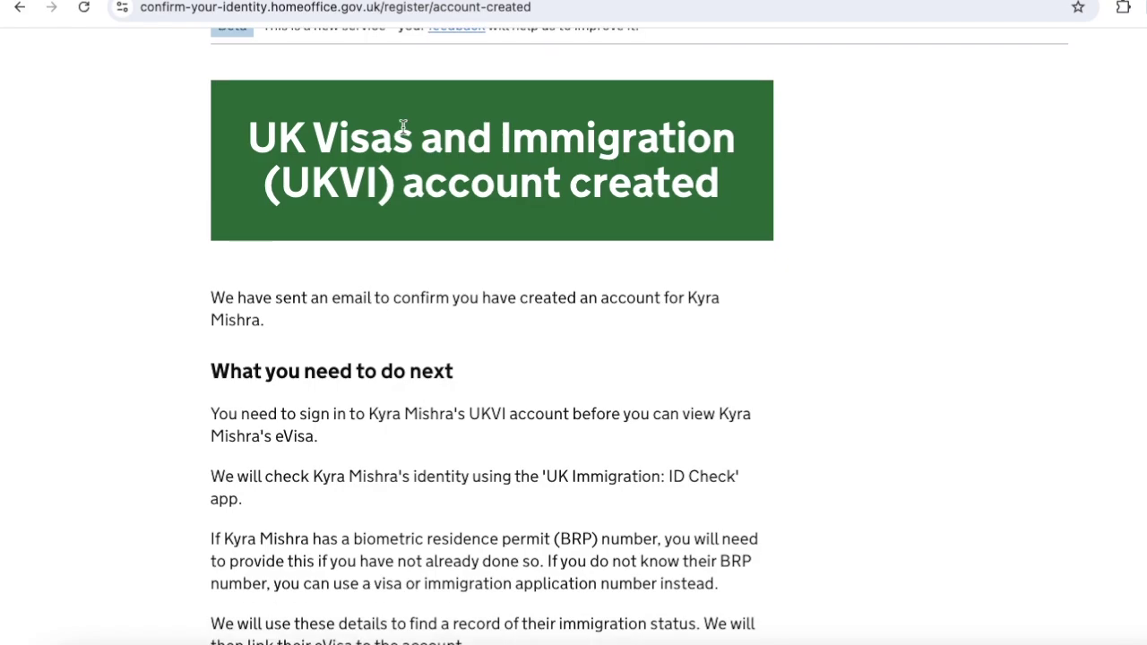
Choose Sign in under 'How to sign in to the account' on the account-created page
{"action": "scroll", "coordinate": [446, 191], "scroll_direction": "down", "scroll_amount": 1}
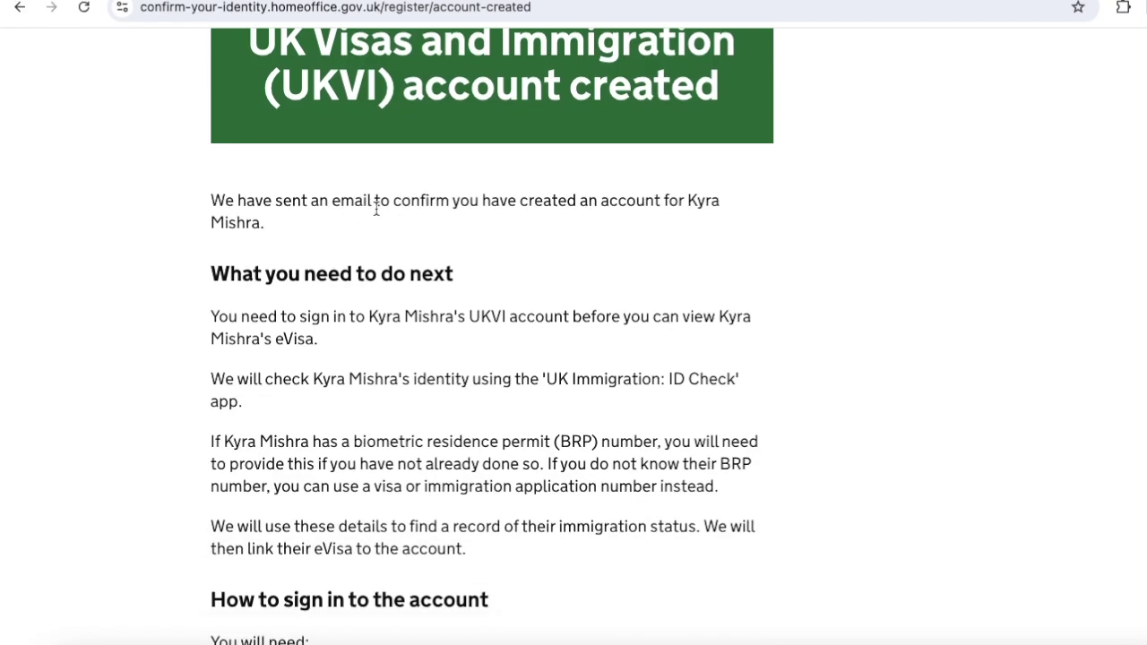
{"action": "scroll", "coordinate": [592, 240], "scroll_direction": "down", "scroll_amount": 1}
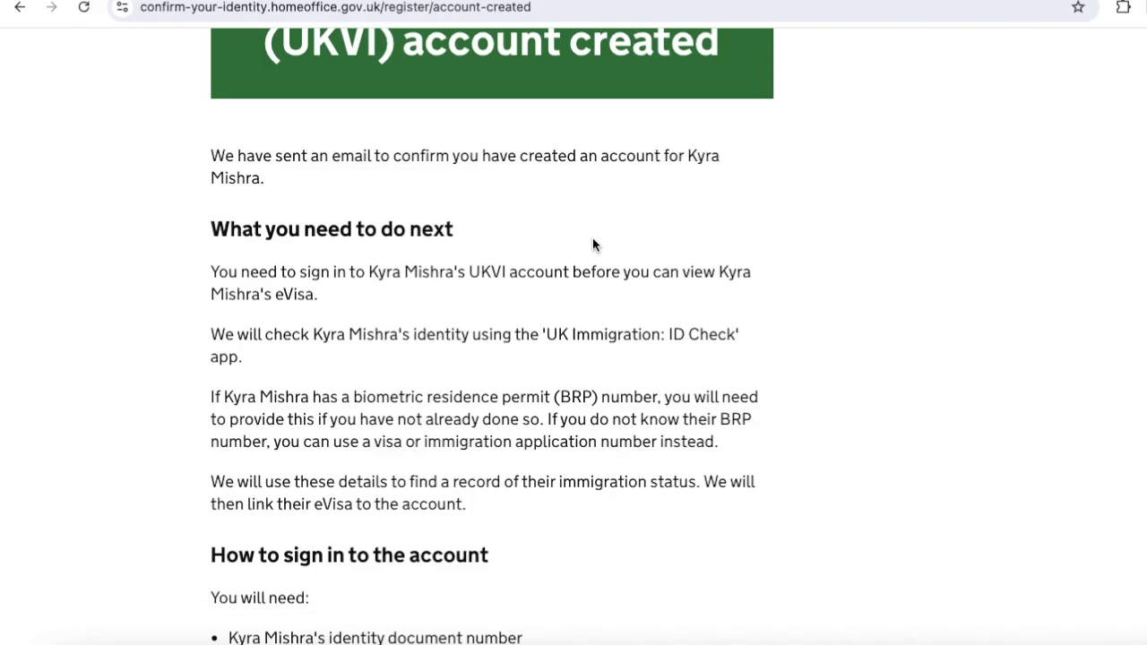
{"action": "scroll", "coordinate": [593, 240], "scroll_direction": "down", "scroll_amount": 1}
{"action": "scroll", "coordinate": [593, 238], "scroll_direction": "down", "scroll_amount": 1}
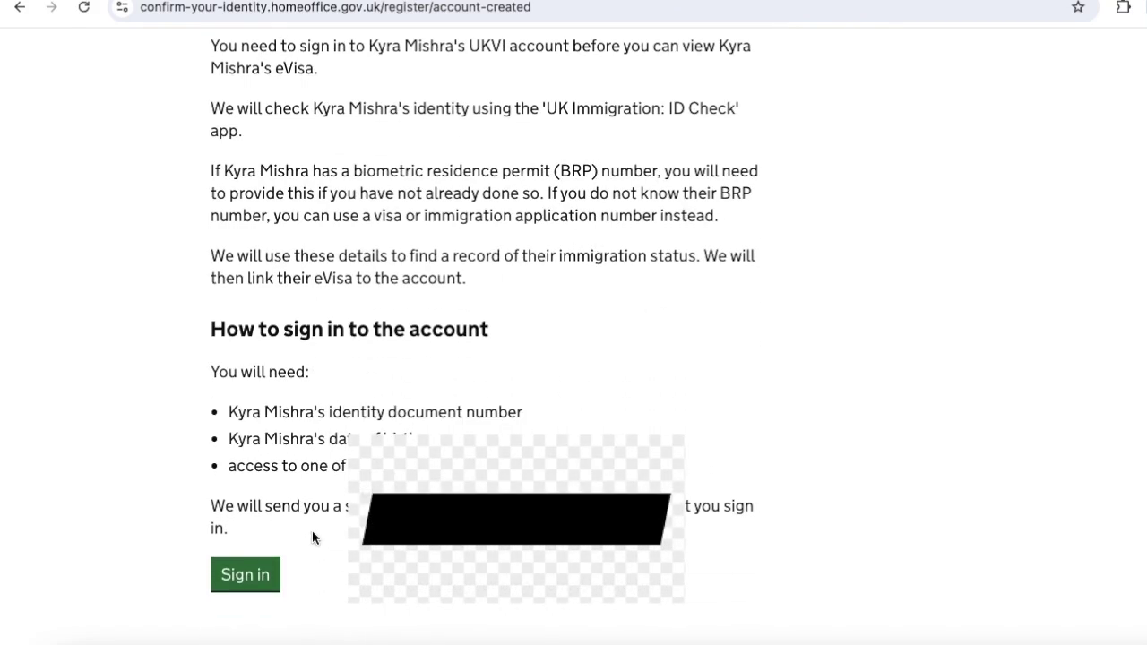
{"action": "left_click", "coordinate": [257, 575]}
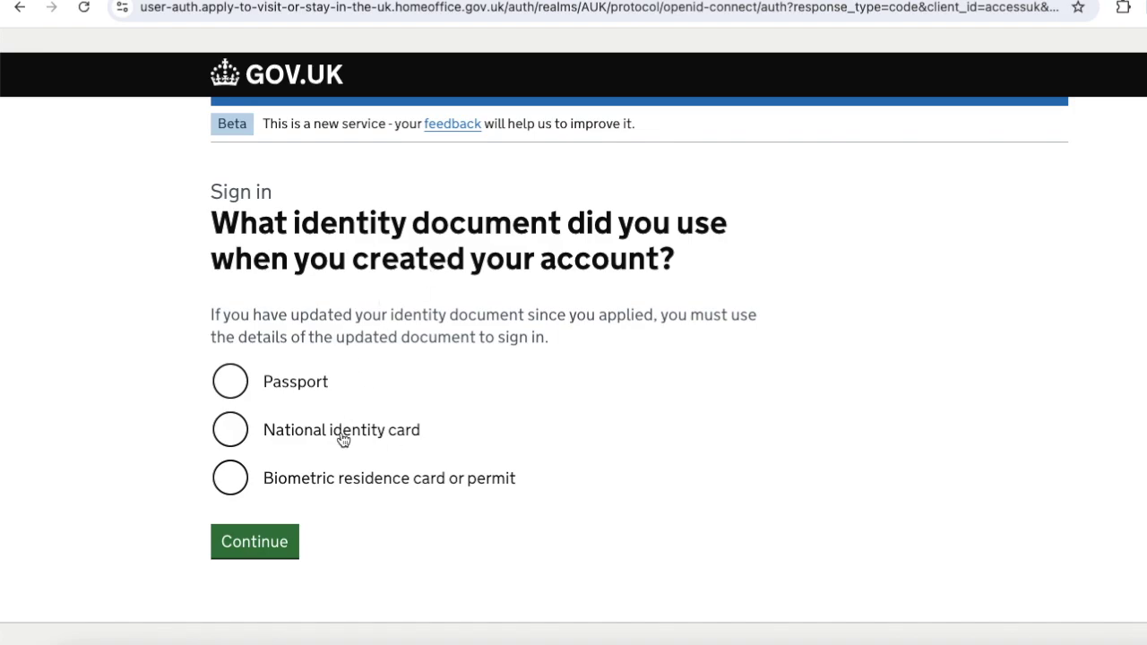
Sign in with a biometric residence card or permit and submit its card number
{"action": "left_click", "coordinate": [343, 491]}
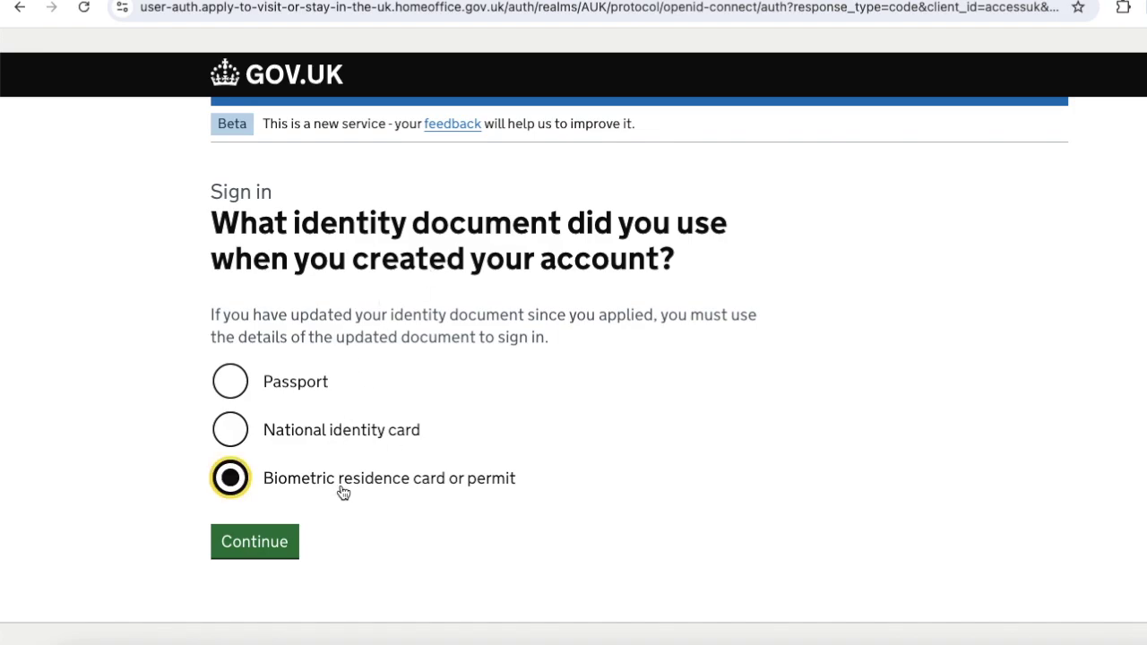
{"action": "left_click", "coordinate": [258, 558]}
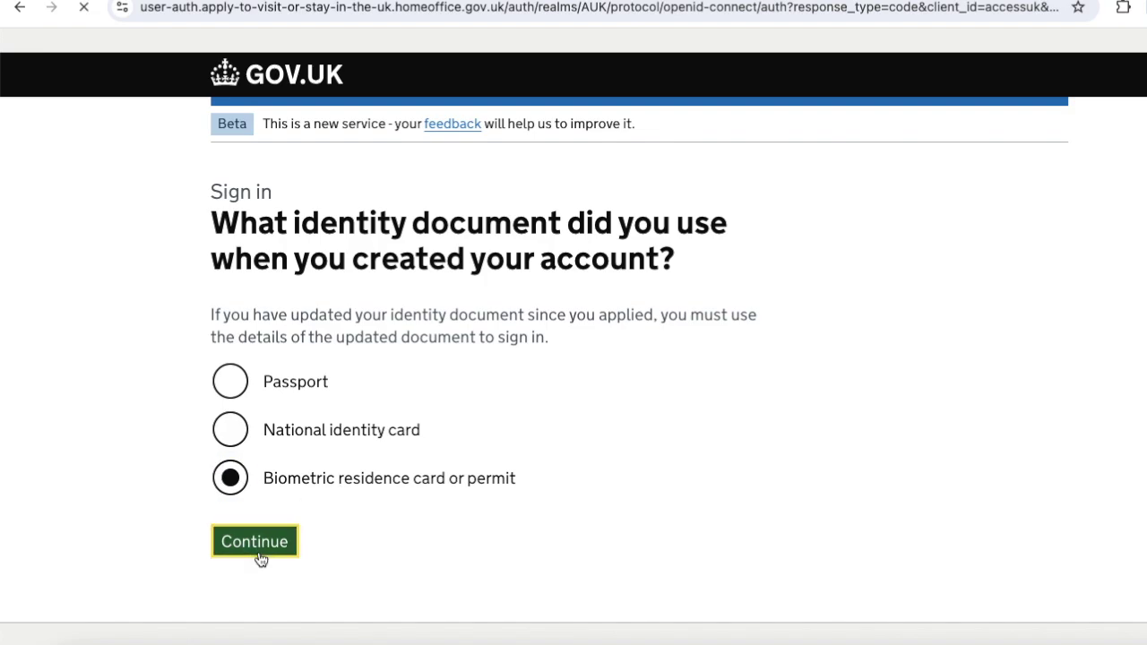
{"action": "scroll", "coordinate": [453, 540], "scroll_direction": "down", "scroll_amount": 3}
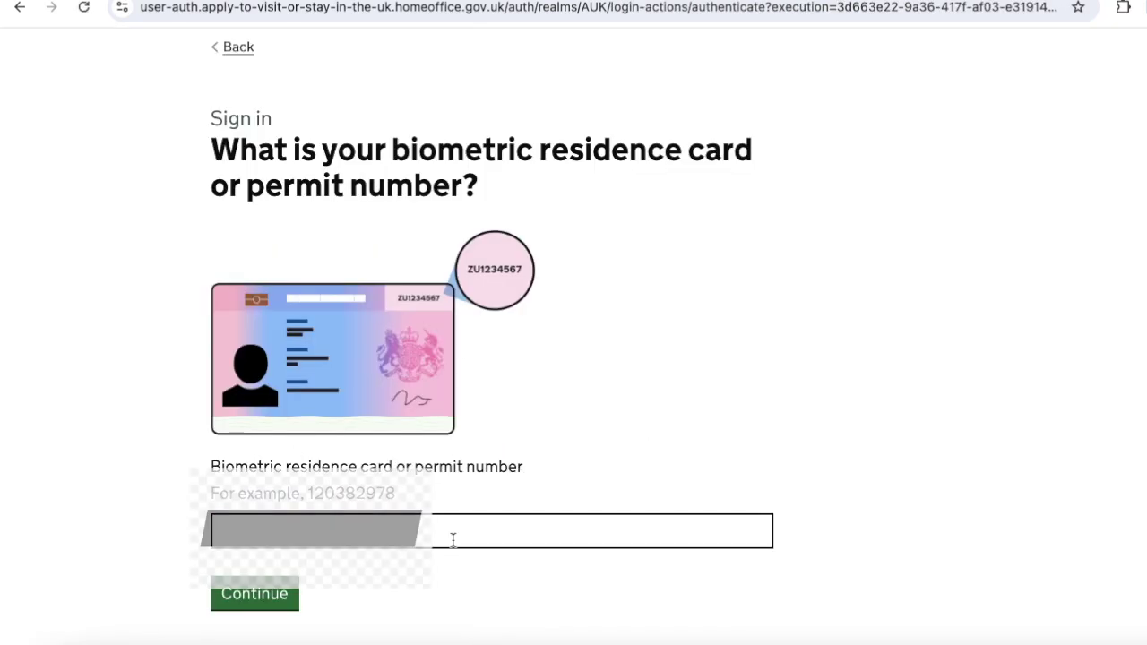
{"action": "left_click", "coordinate": [453, 539]}
{"action": "left_click", "coordinate": [275, 599]}
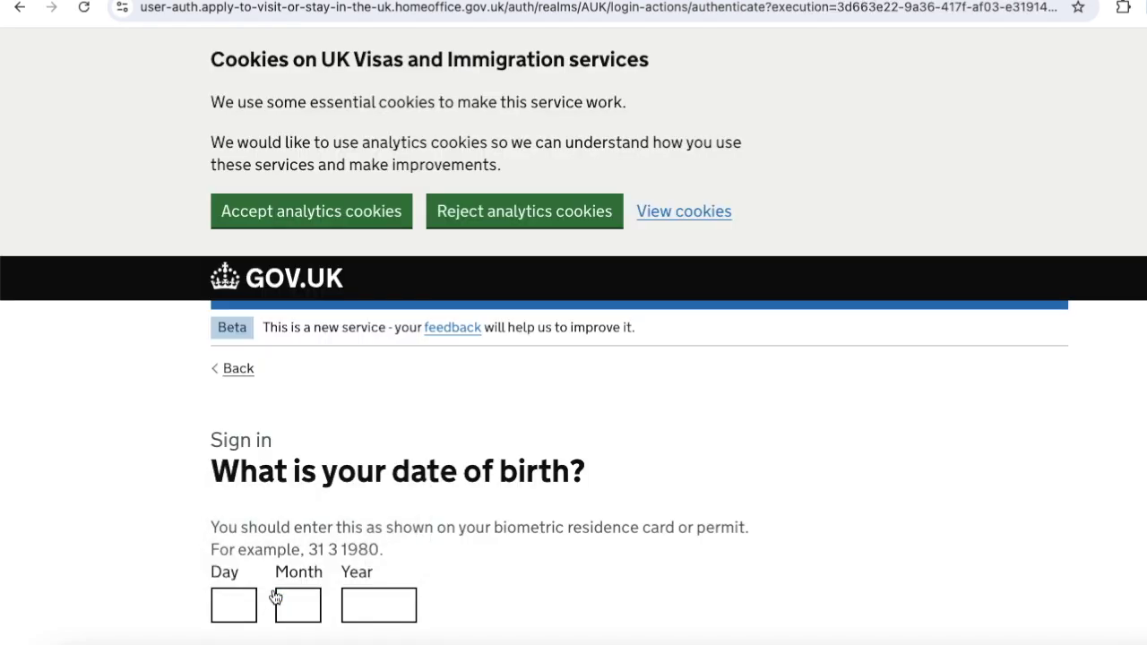
Enter the child's date of birth as 25 / 10 / 2022
{"action": "scroll", "coordinate": [275, 598], "scroll_direction": "down", "scroll_amount": 2}
{"action": "left_click", "coordinate": [219, 487]}
{"action": "key", "text": "Tab"}
{"action": "key", "text": "Tab"}
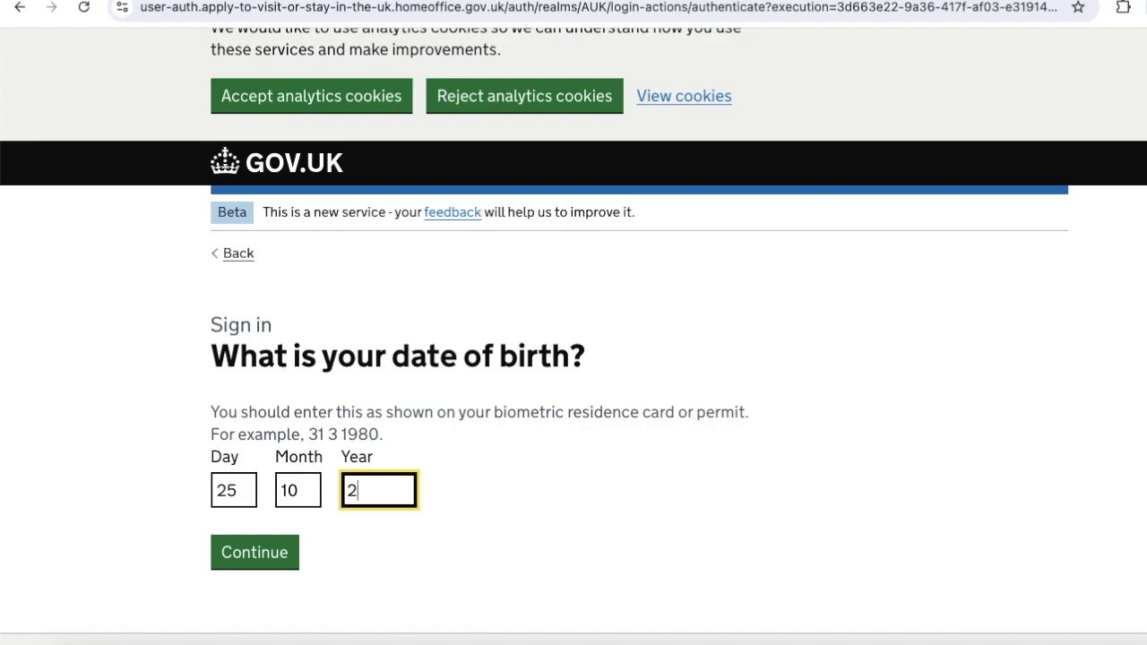
{"action": "left_click", "coordinate": [249, 574]}
Have the security code sent by text message and paste it in
{"action": "scroll", "coordinate": [583, 556], "scroll_direction": "down", "scroll_amount": 2}
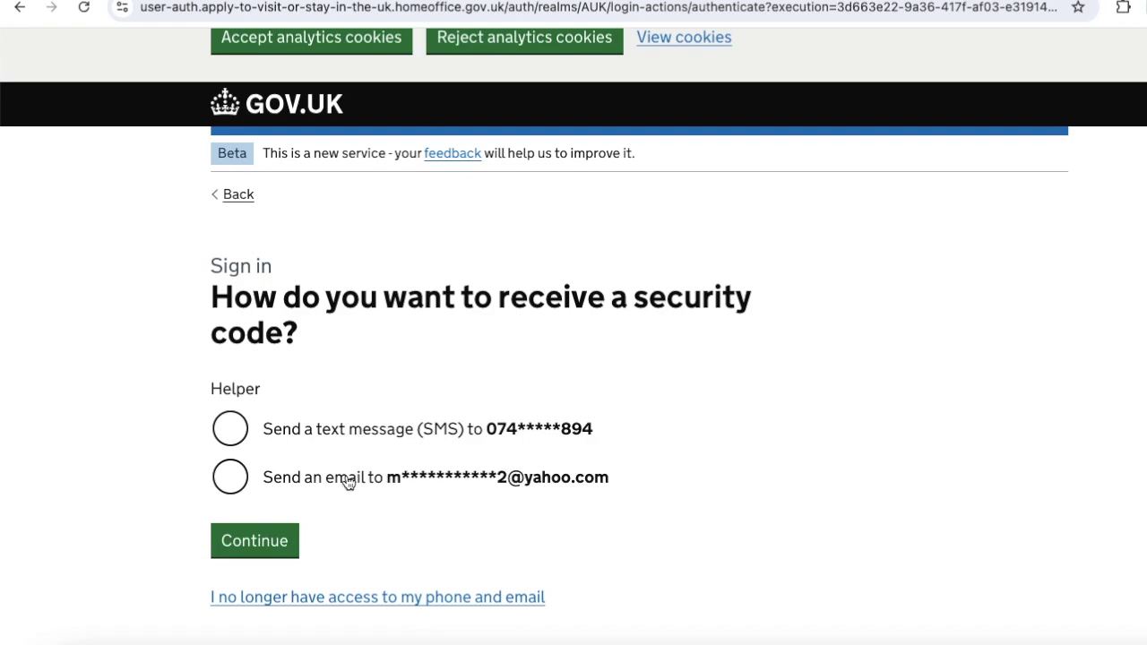
{"action": "left_click", "coordinate": [319, 437]}
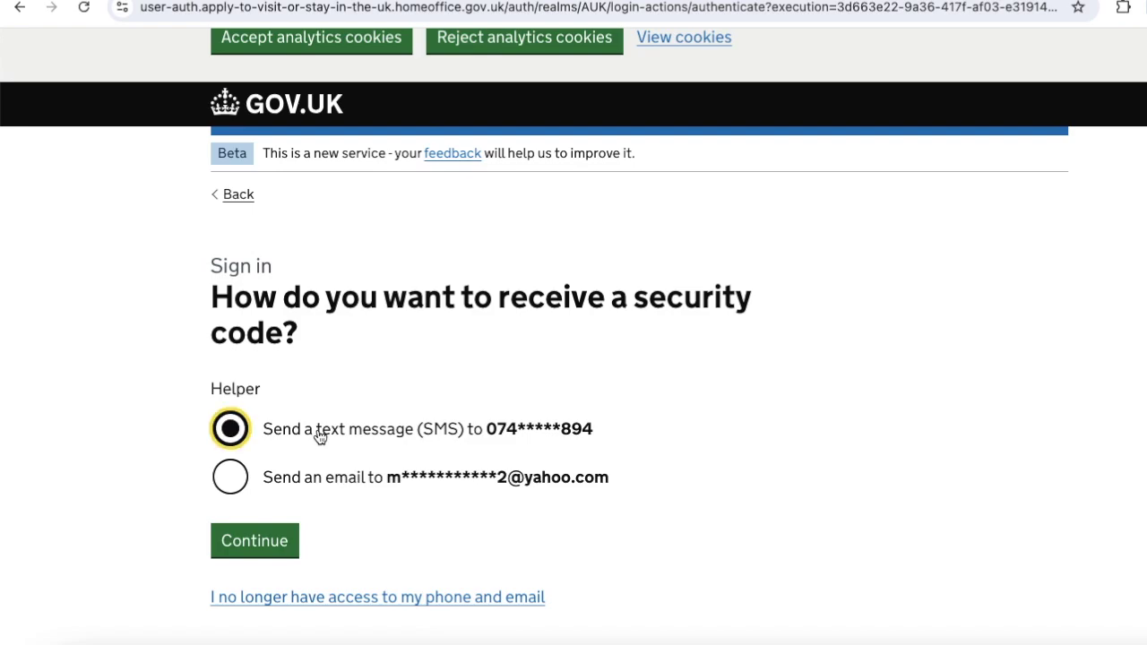
{"action": "left_click", "coordinate": [258, 537]}
{"action": "scroll", "coordinate": [256, 535], "scroll_direction": "down", "scroll_amount": 3}
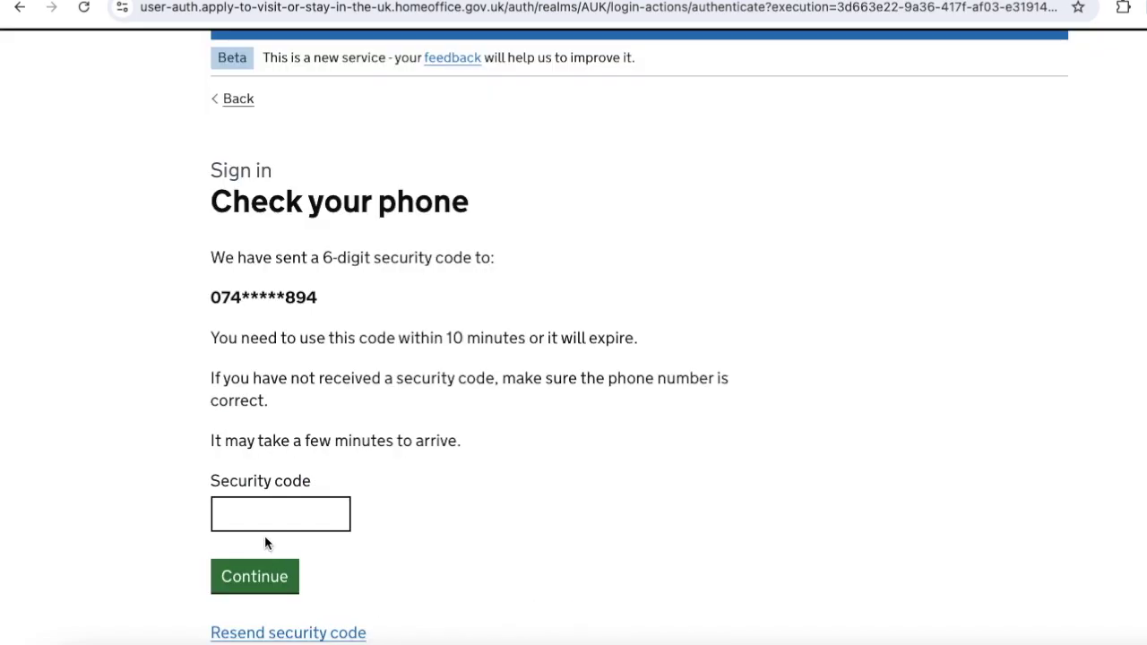
{"action": "left_click", "coordinate": [275, 512]}
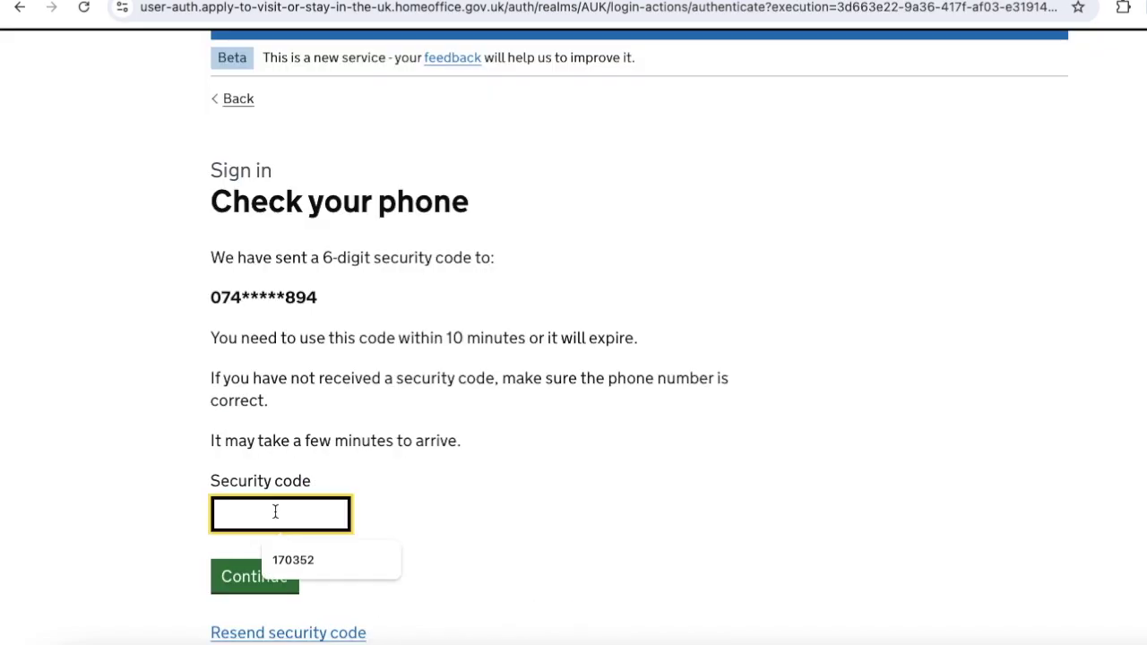
{"action": "key", "text": "ctrl+v"}
{"action": "left_click", "coordinate": [239, 578]}
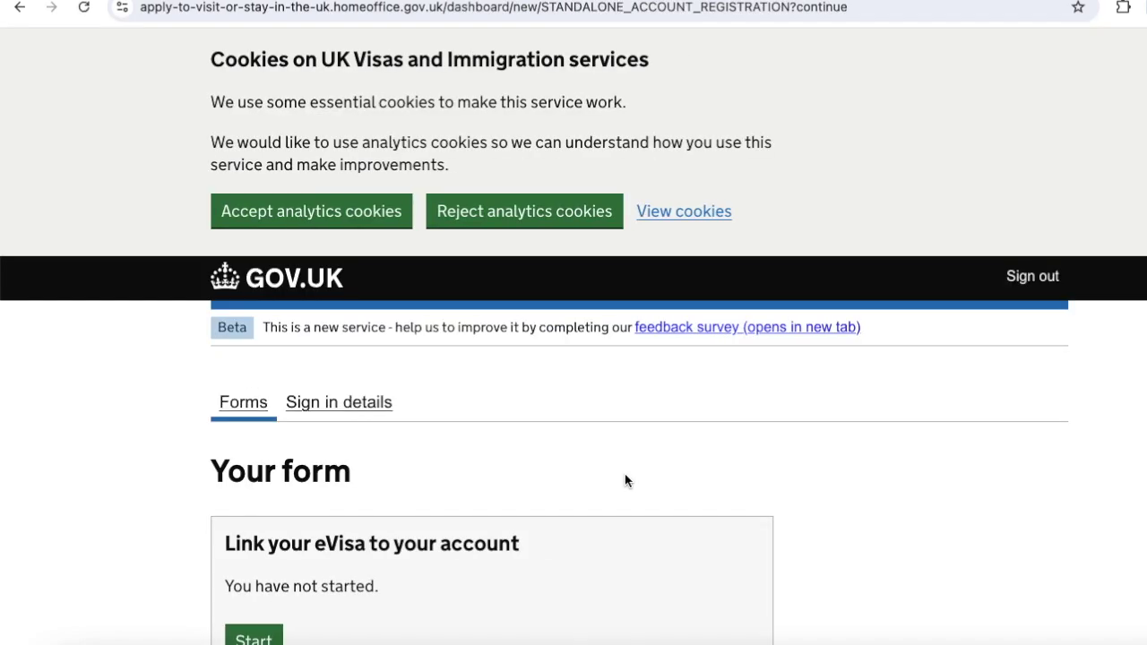
Start the Link your eVisa form
{"action": "scroll", "coordinate": [625, 481], "scroll_direction": "down", "scroll_amount": 3}
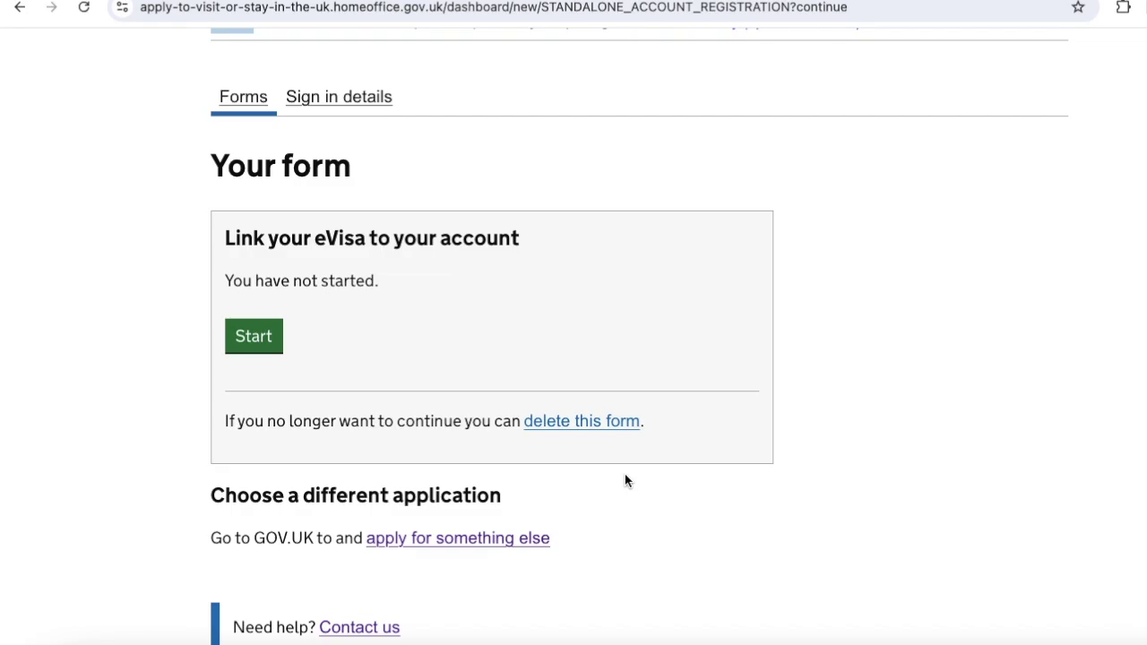
{"action": "scroll", "coordinate": [625, 479], "scroll_direction": "down", "scroll_amount": 1}
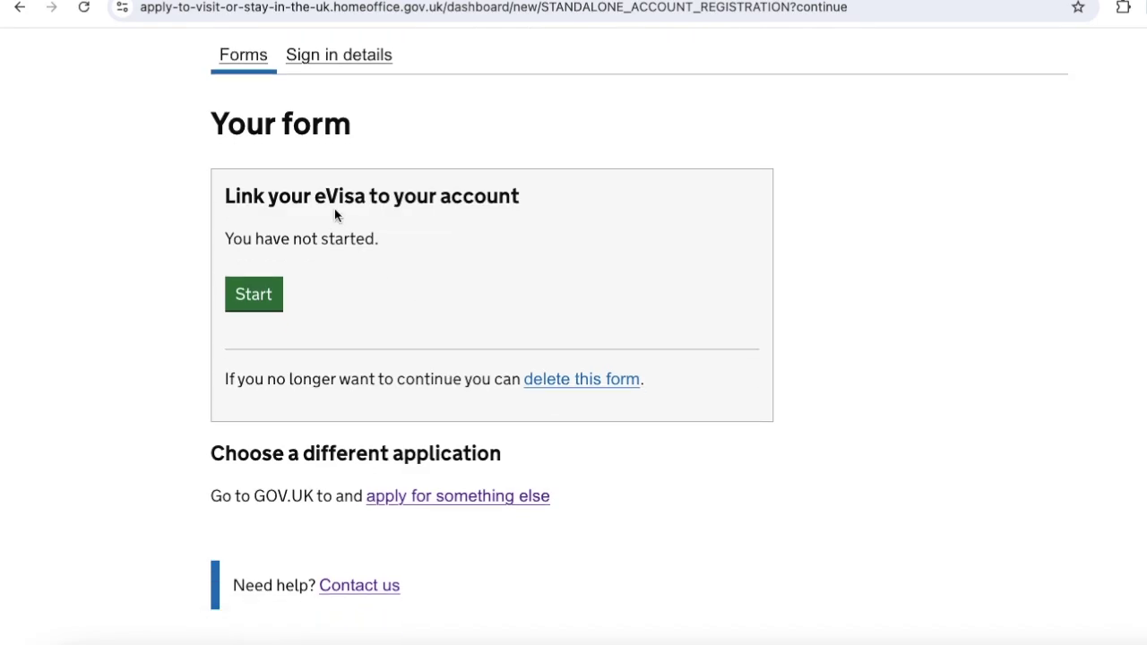
{"action": "left_click", "coordinate": [267, 297]}
Begin Confirm your identity and answer Yes to having a suitable smartphone
{"action": "scroll", "coordinate": [515, 375], "scroll_direction": "down", "scroll_amount": 3}
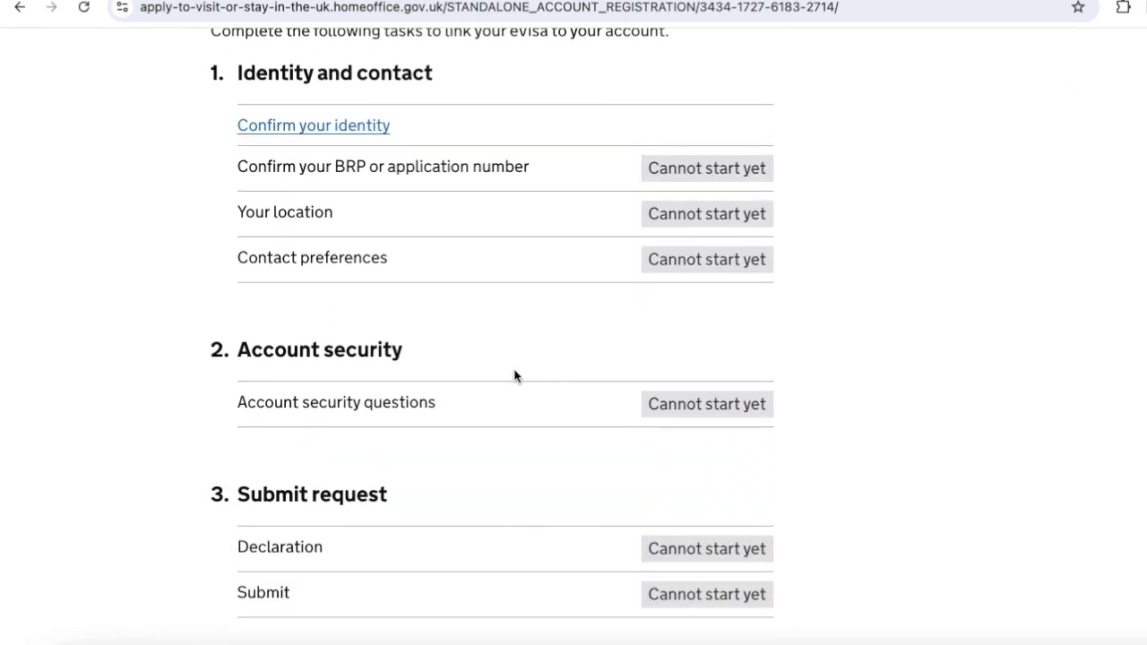
{"action": "scroll", "coordinate": [515, 375], "scroll_direction": "up", "scroll_amount": 1}
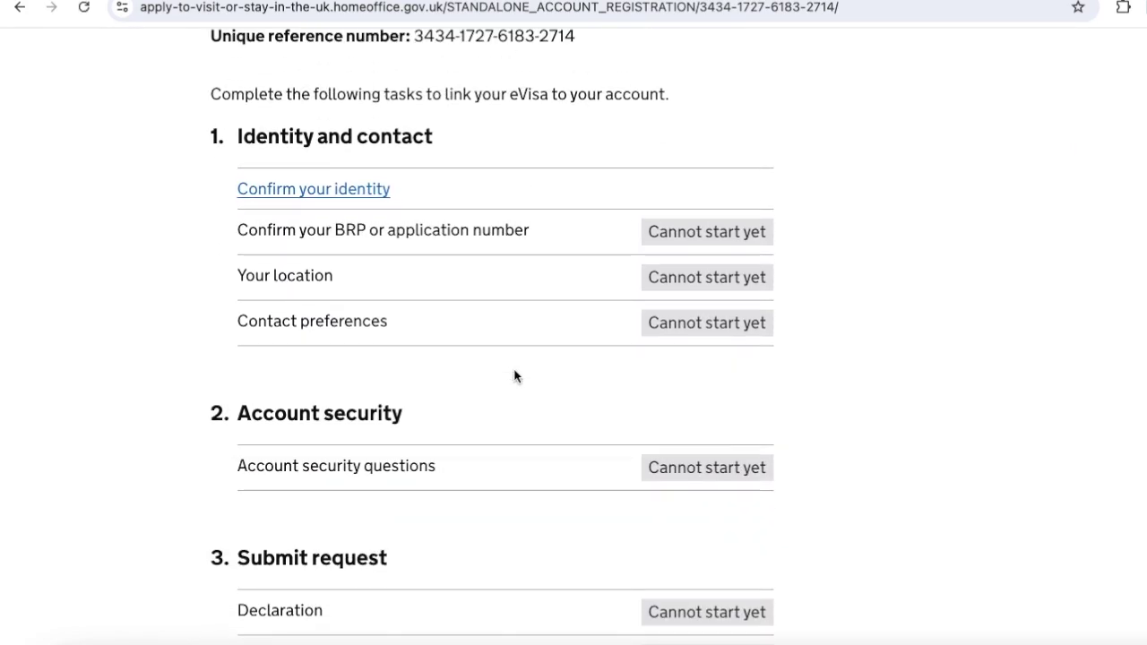
{"action": "left_click", "coordinate": [307, 190]}
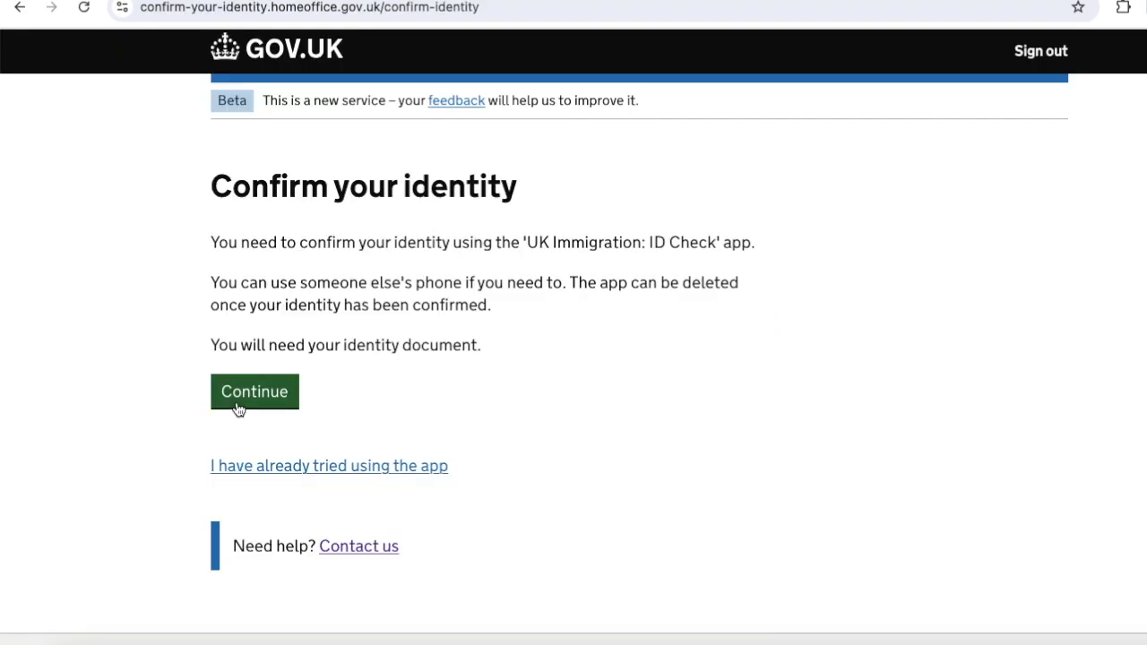
{"action": "left_click", "coordinate": [238, 409]}
{"action": "scroll", "coordinate": [511, 435], "scroll_direction": "down", "scroll_amount": 3}
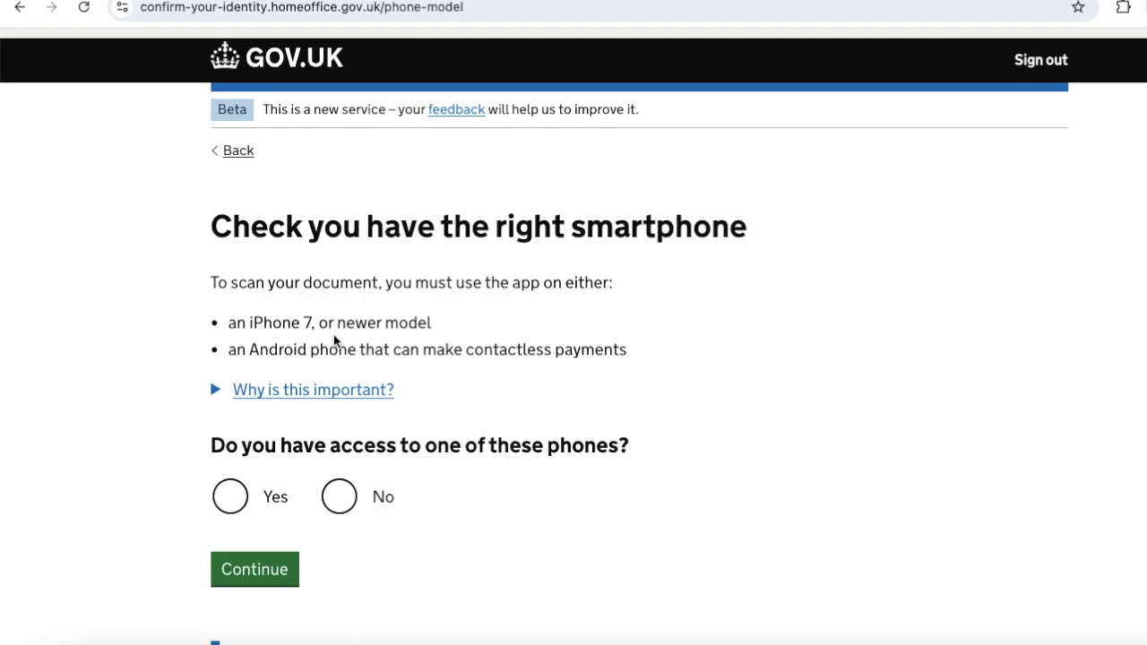
{"action": "left_click", "coordinate": [240, 502]}
{"action": "left_click", "coordinate": [254, 572]}
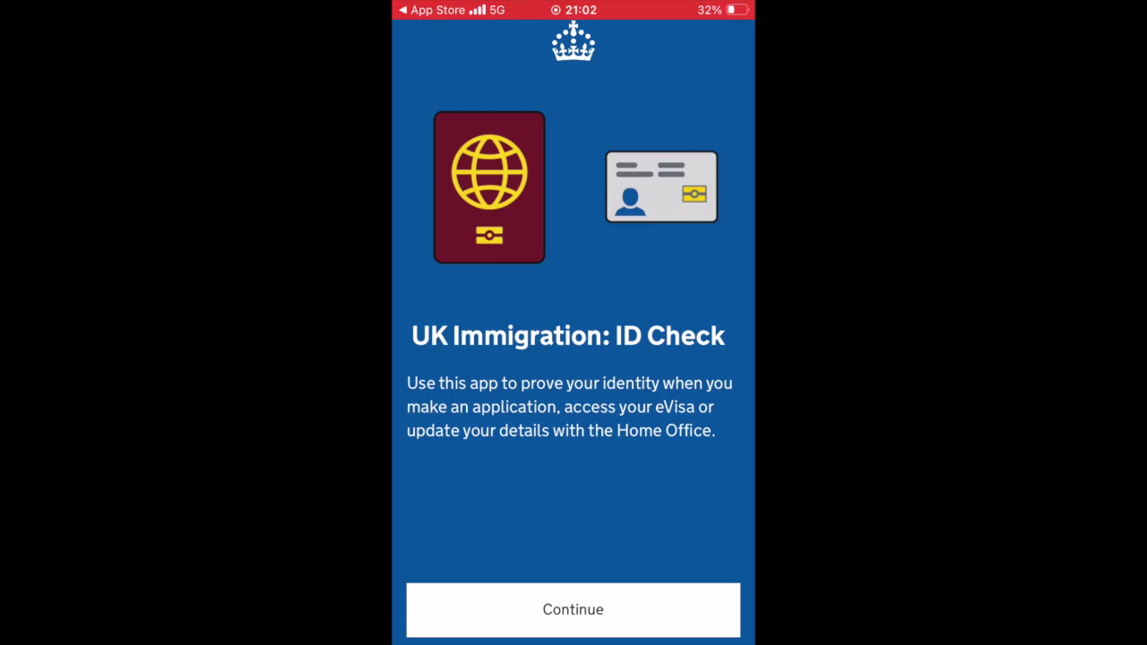
Connect the ID Check app by scanning the QR code, then enter the texted 6-digit verification code
{"action": "left_click", "coordinate": [573, 609]}
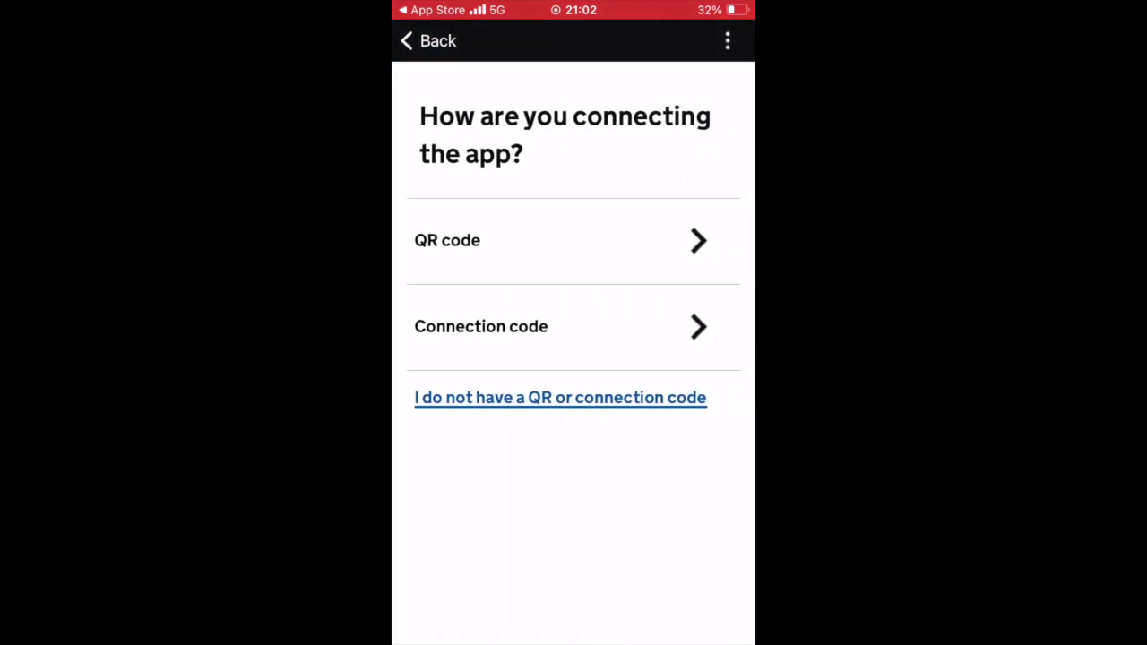
{"action": "left_click", "coordinate": [466, 240]}
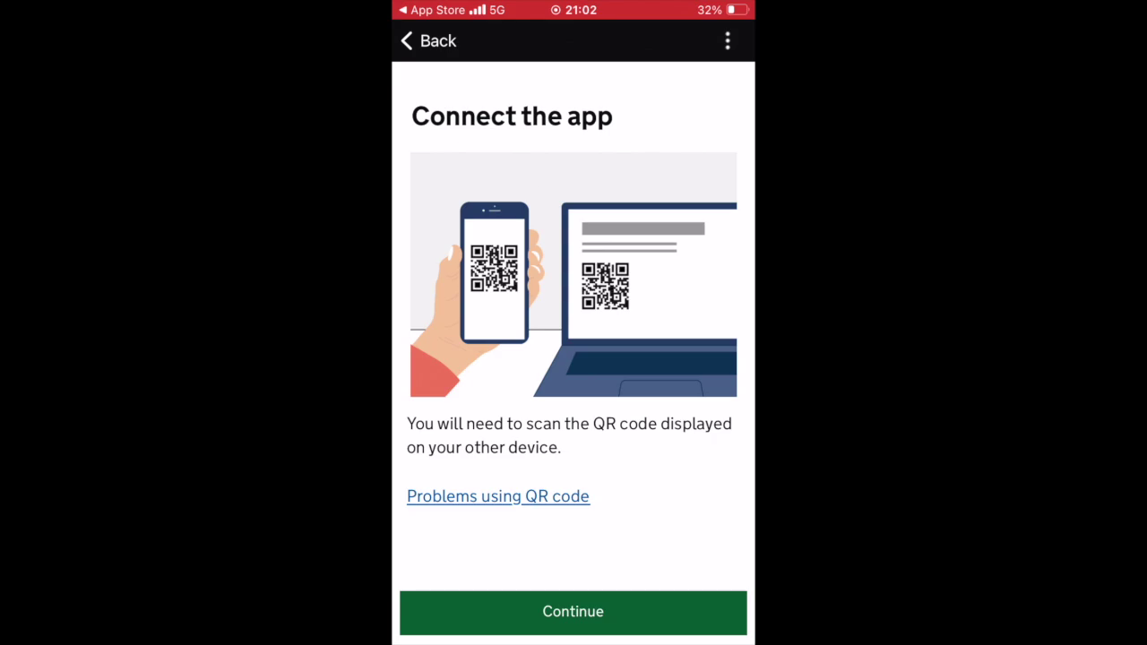
{"action": "left_click", "coordinate": [573, 611]}
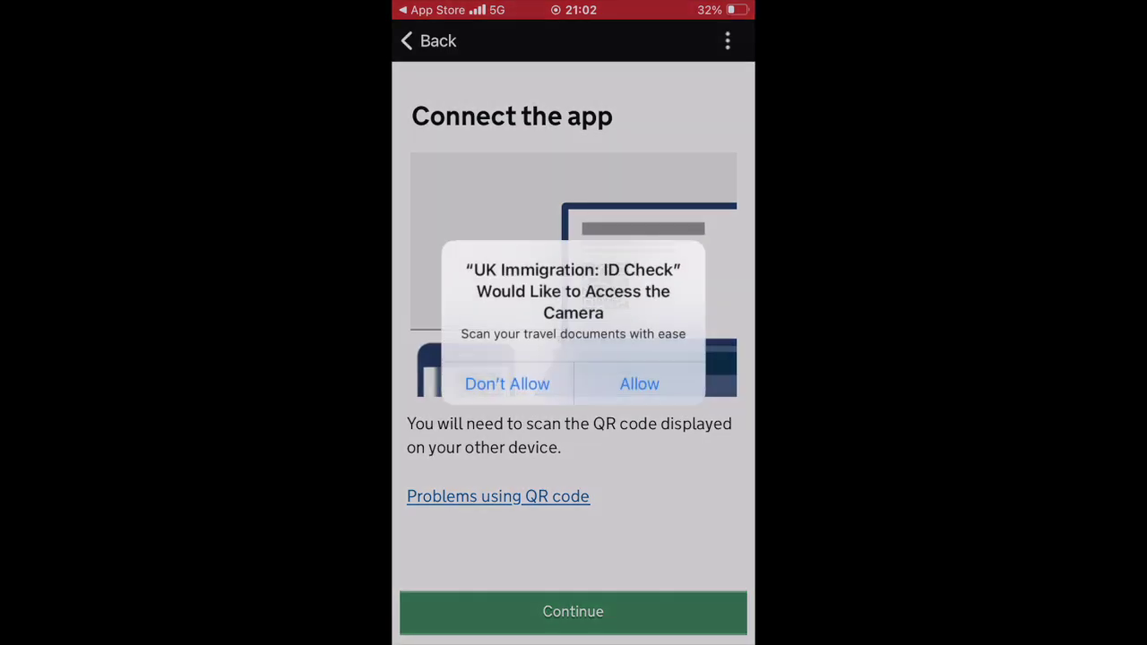
{"action": "left_click", "coordinate": [639, 382]}
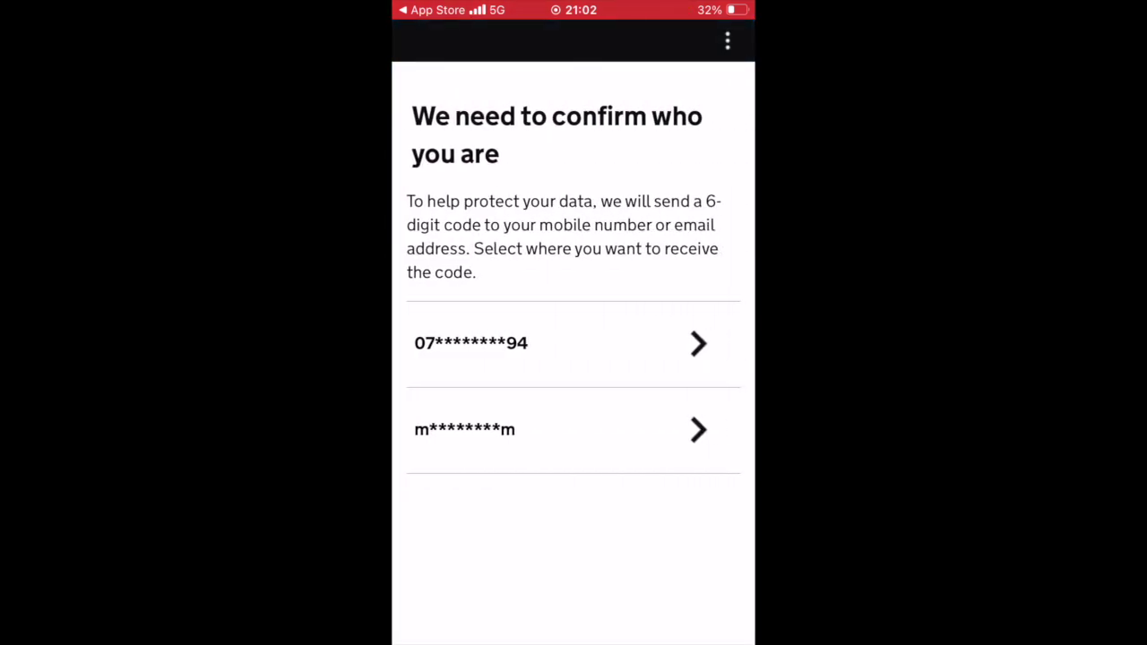
{"action": "left_click", "coordinate": [537, 342]}
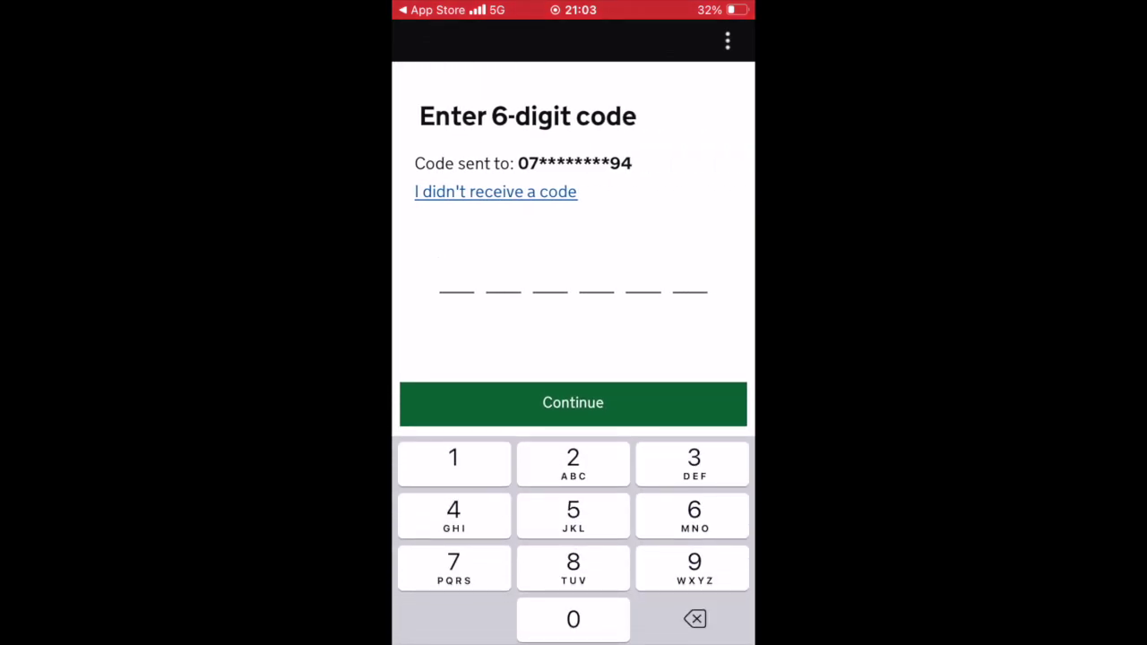
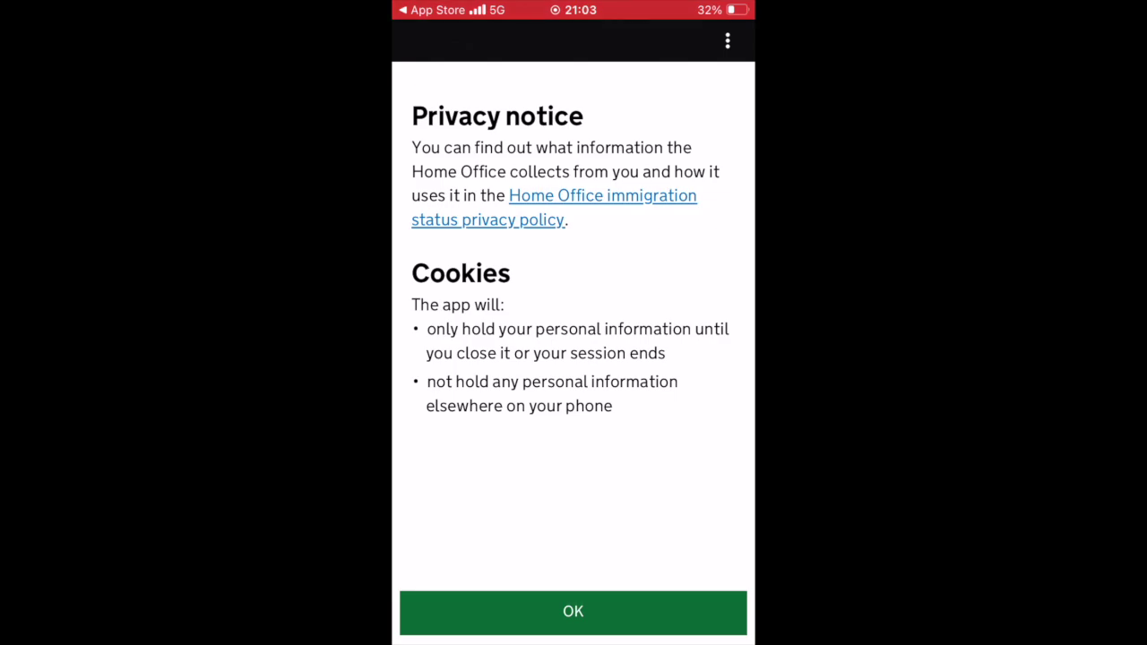
Accept the privacy notice and go through the introduction screens to the document choice
{"action": "left_click", "coordinate": [574, 612]}
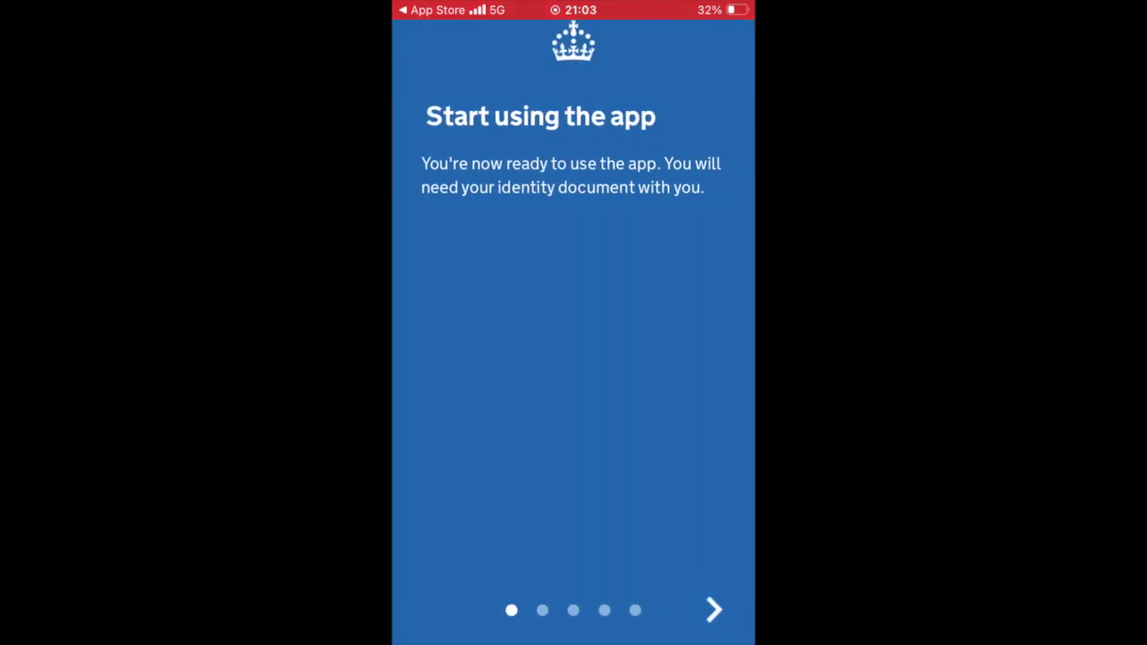
{"action": "left_click", "coordinate": [715, 610]}
{"action": "left_click", "coordinate": [714, 610]}
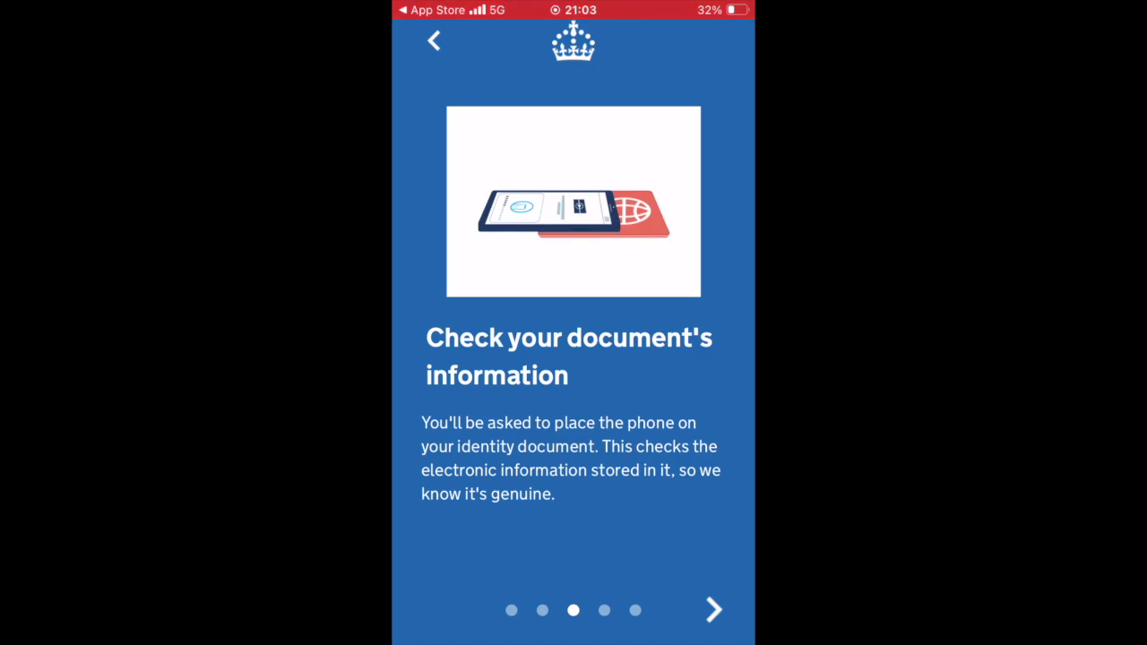
{"action": "left_click", "coordinate": [714, 610]}
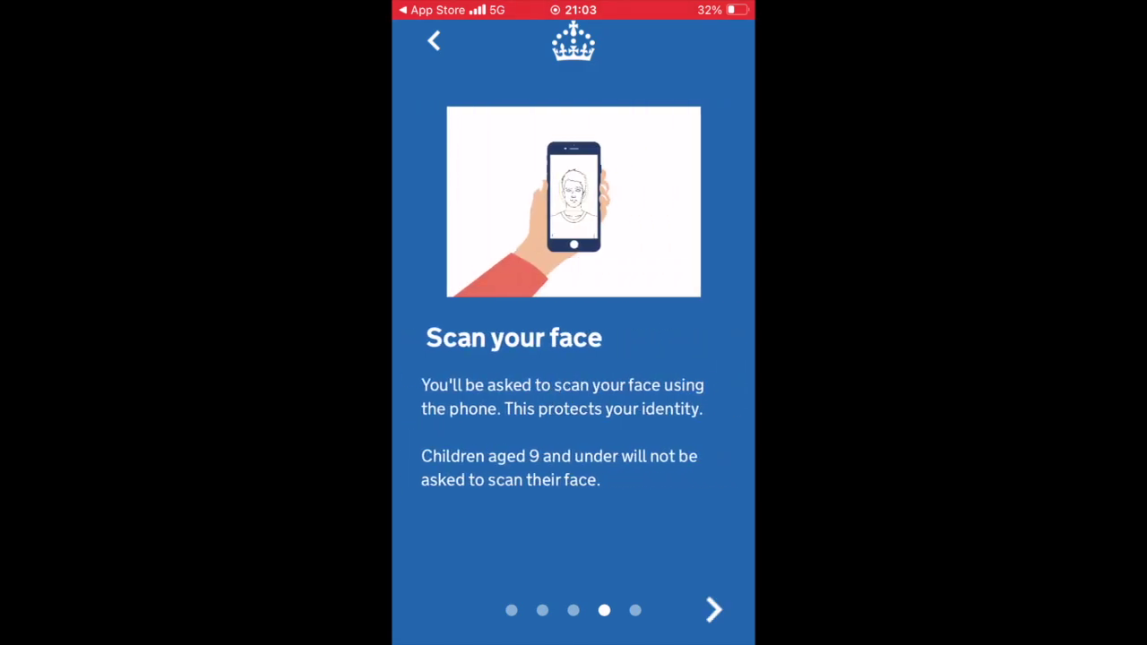
{"action": "left_click", "coordinate": [715, 610]}
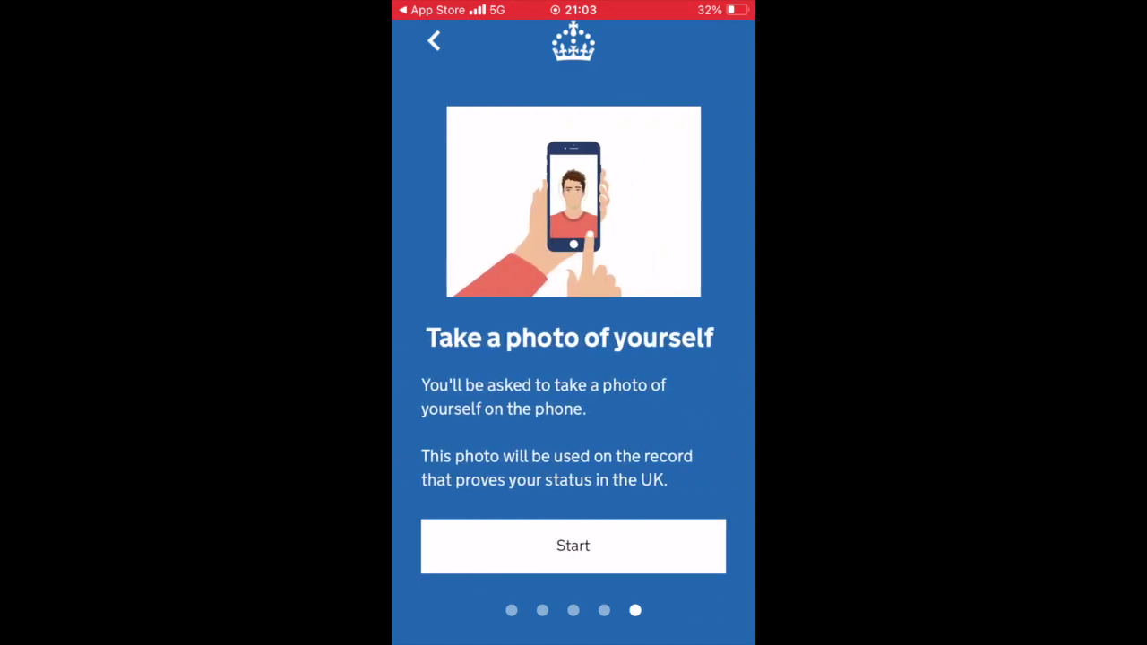
{"action": "left_click", "coordinate": [573, 546]}
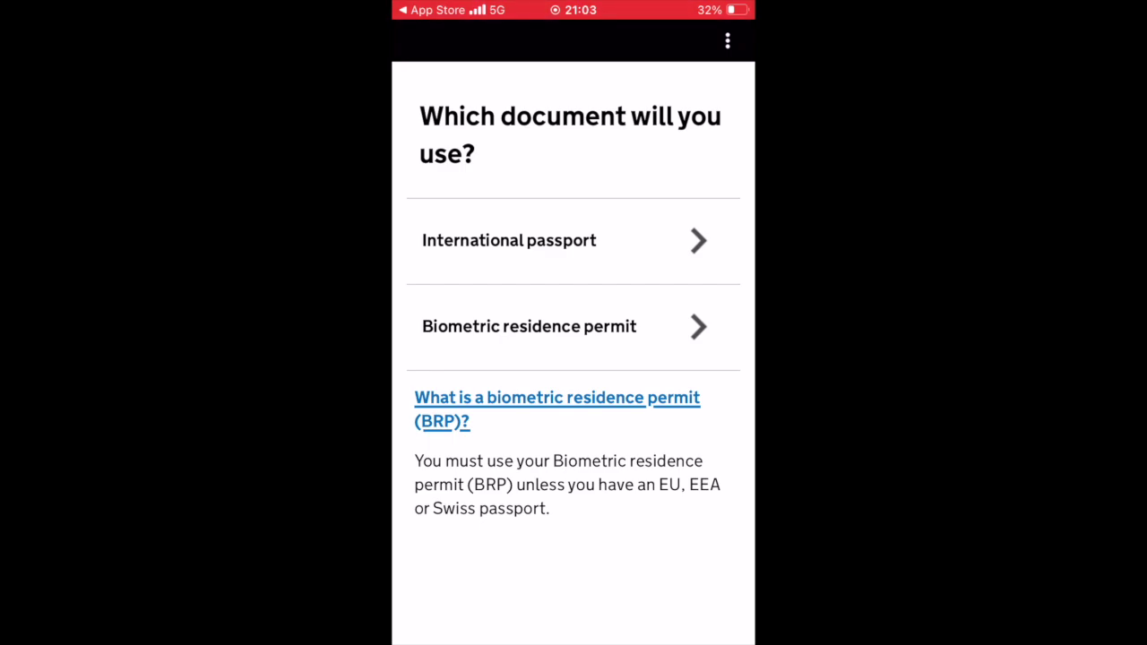
Choose the biometric residence permit, photograph both sides and confirm the date of birth read from it
{"action": "left_click", "coordinate": [529, 326]}
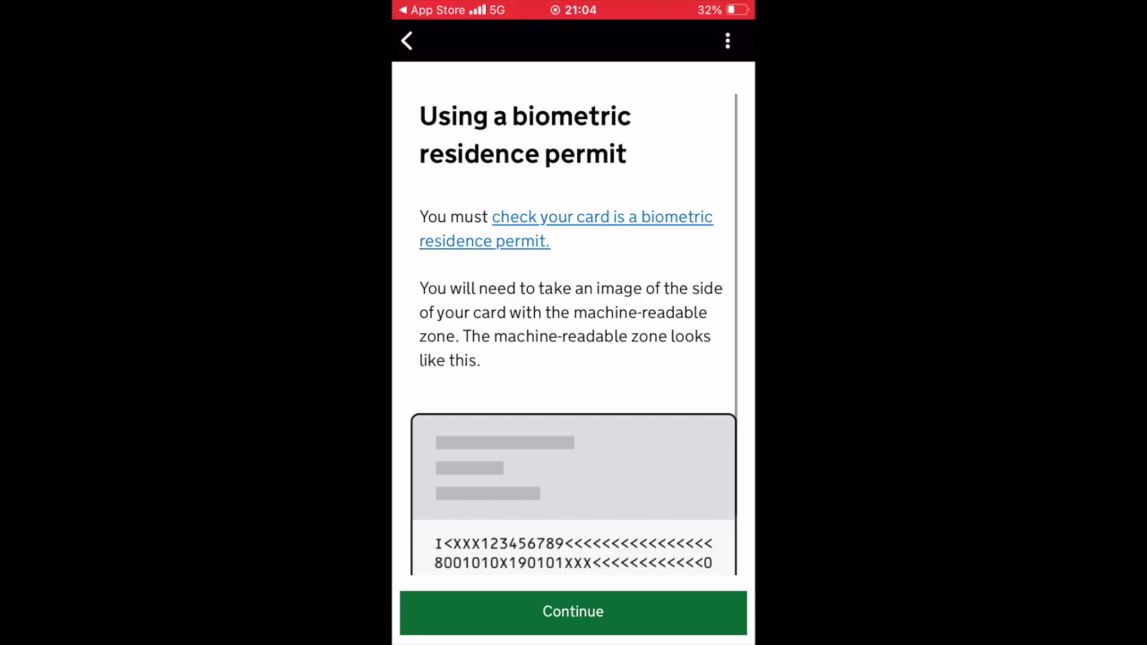
{"action": "scroll", "coordinate": [574, 359], "scroll_direction": "down", "scroll_amount": 2}
{"action": "left_click", "coordinate": [573, 611]}
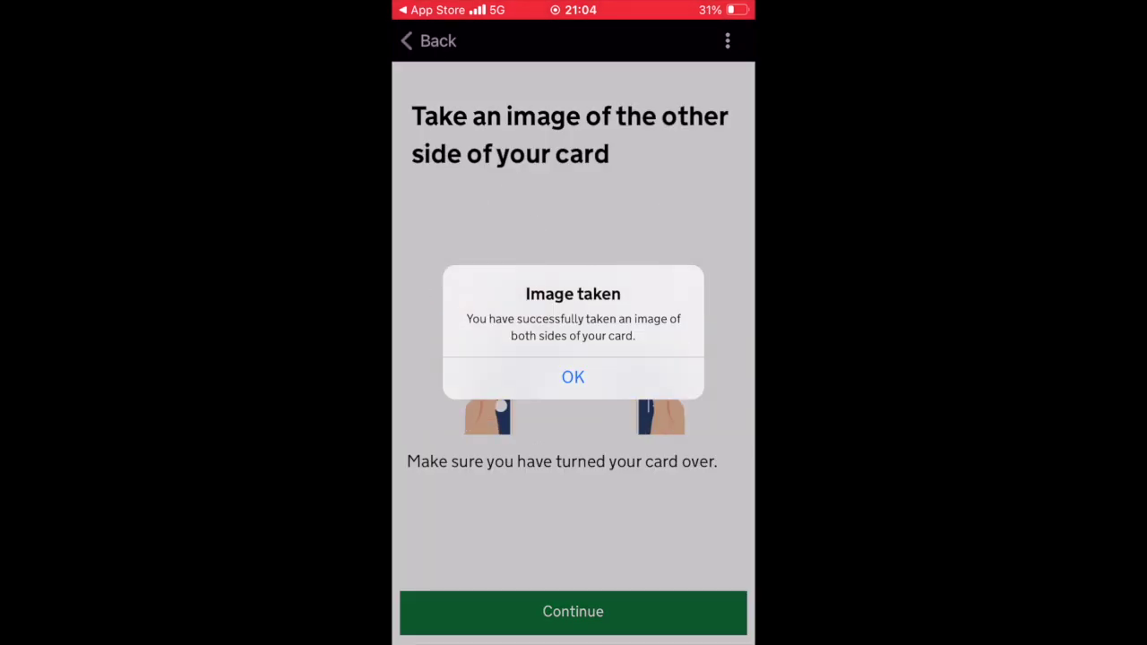
{"action": "left_click", "coordinate": [572, 376]}
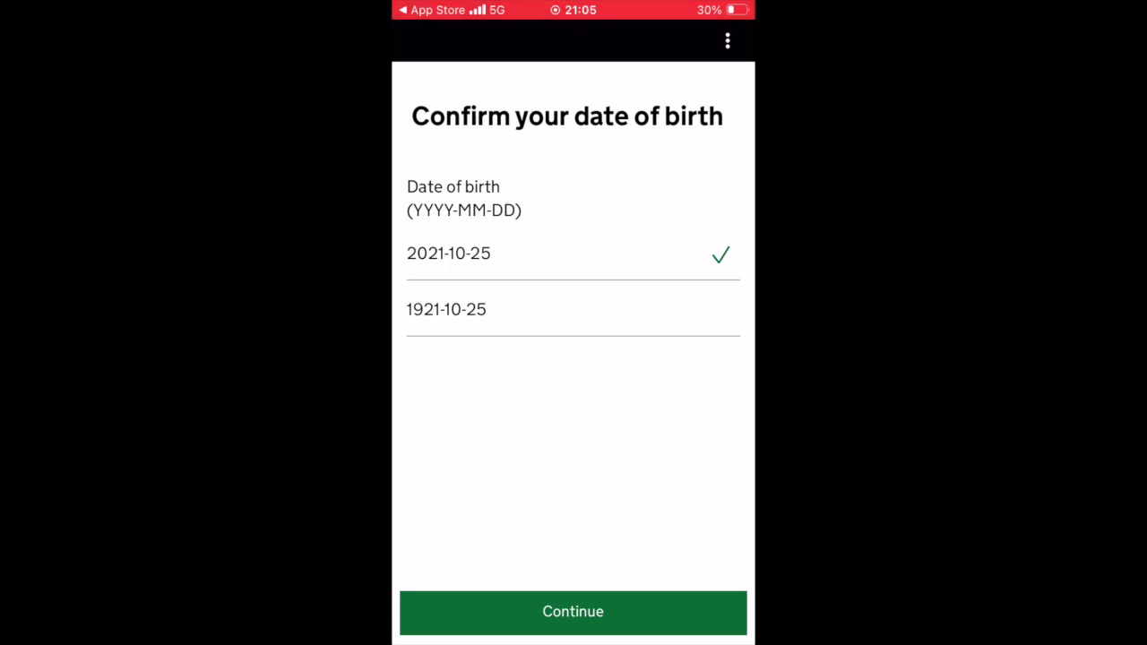
{"action": "left_click", "coordinate": [573, 611]}
{"action": "left_click", "coordinate": [637, 374]}
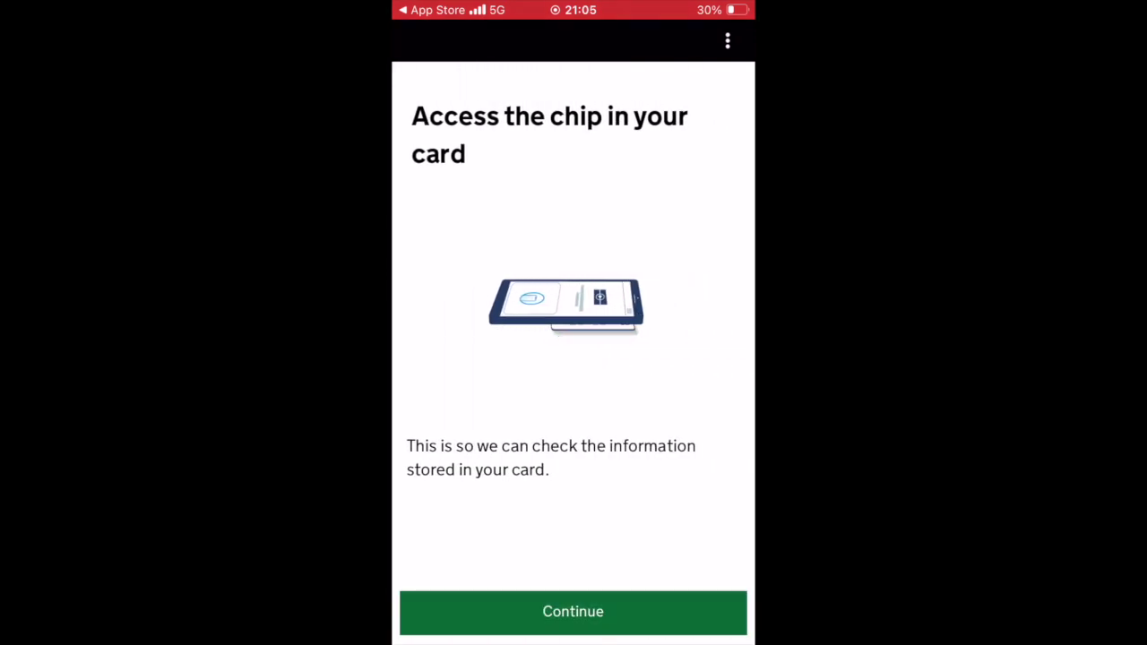
Scan the permit's chip, then go through the photo tips and open the camera for the selfie
{"action": "left_click", "coordinate": [572, 611]}
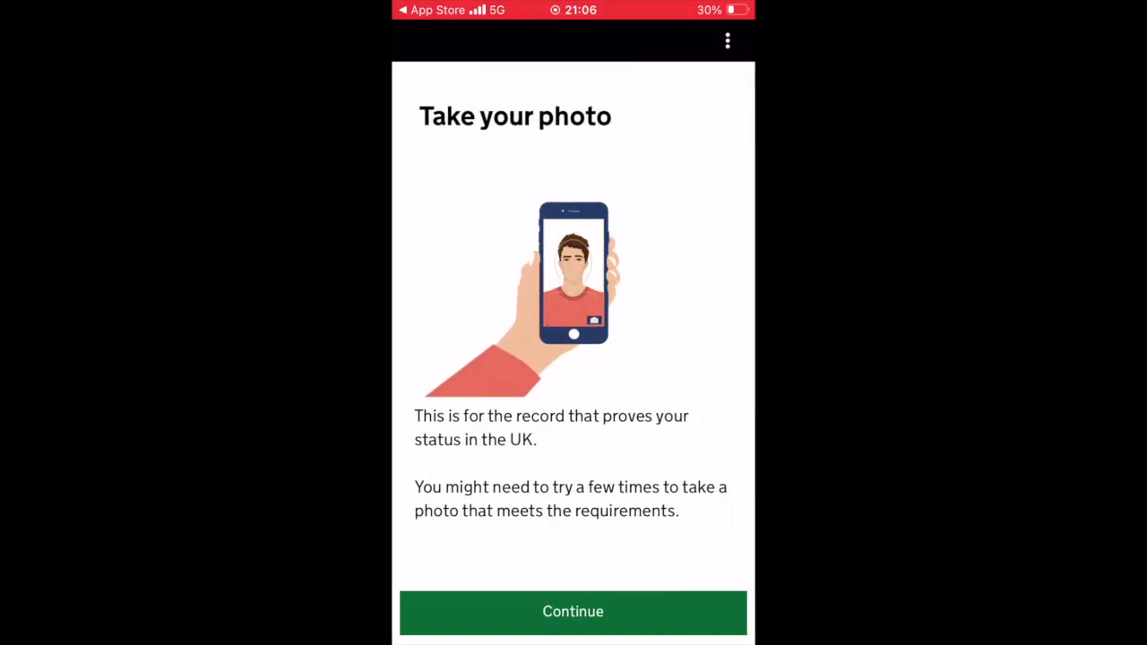
{"action": "left_click", "coordinate": [573, 611]}
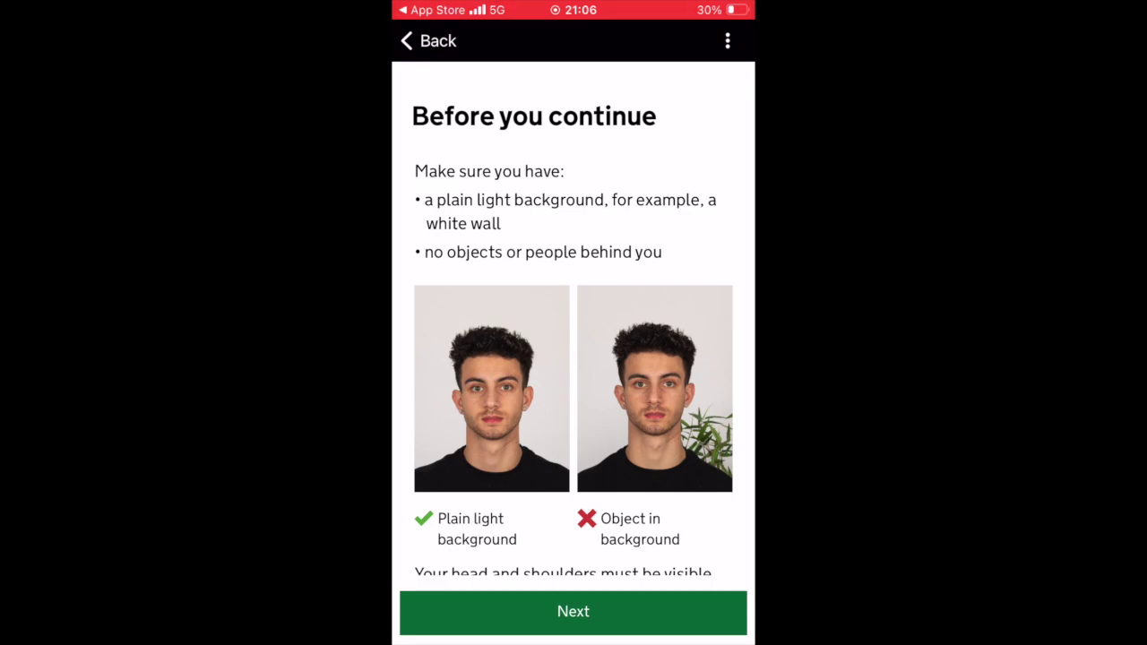
{"action": "left_click", "coordinate": [572, 611]}
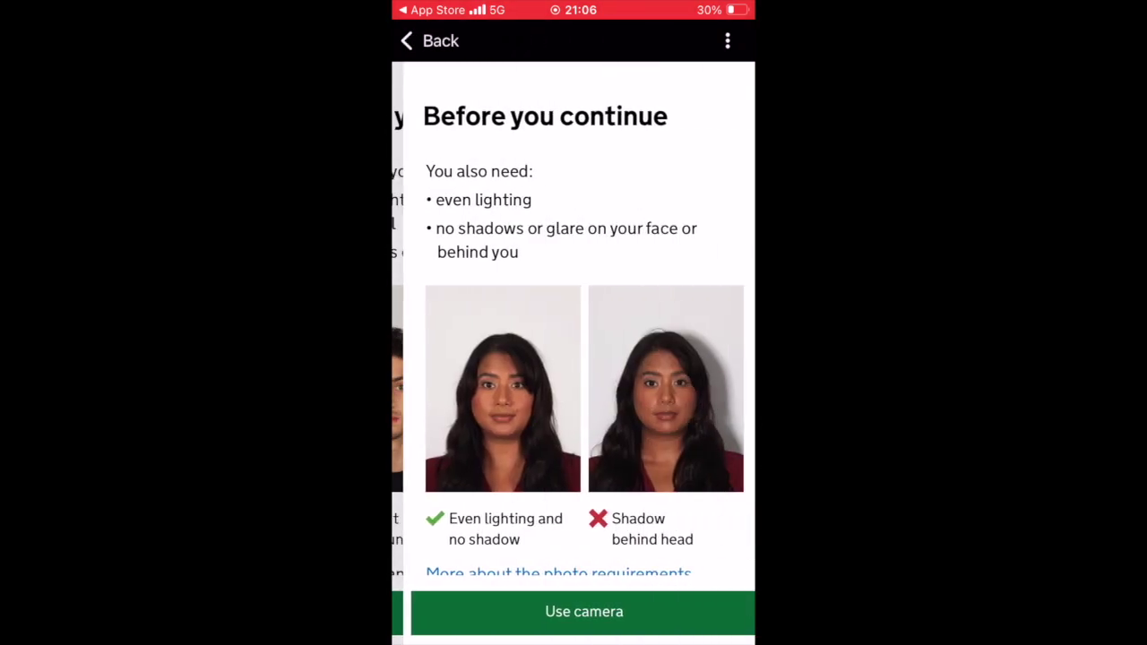
{"action": "left_click", "coordinate": [573, 611]}
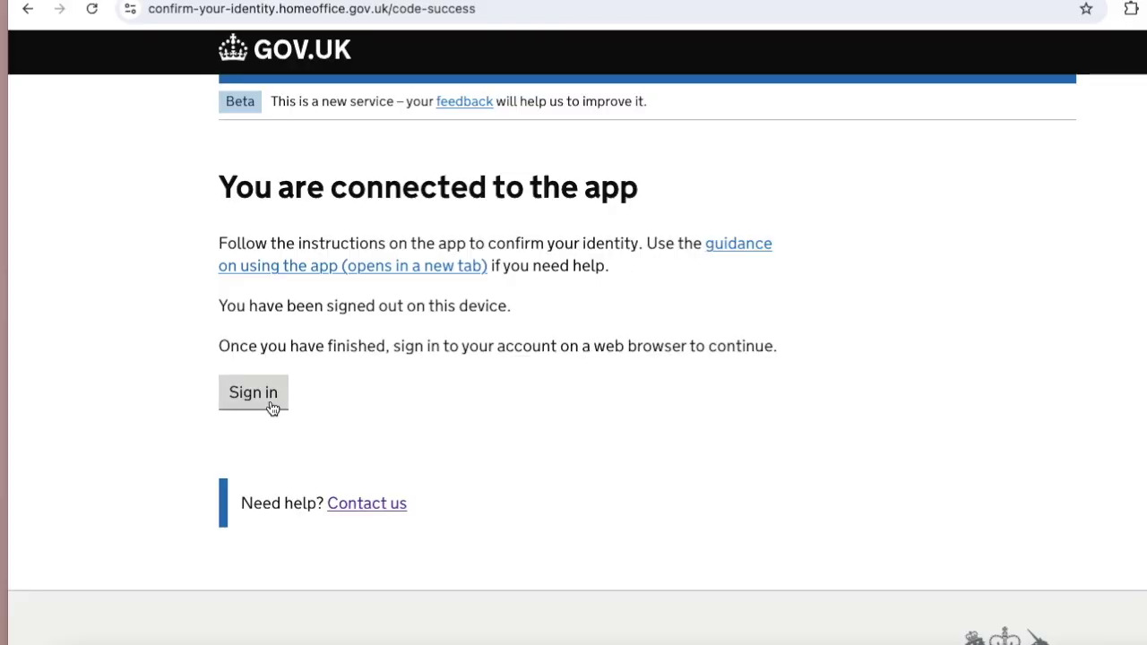
Sign in on the web with the biometric residence permit number and date of birth
{"action": "left_click", "coordinate": [265, 401]}
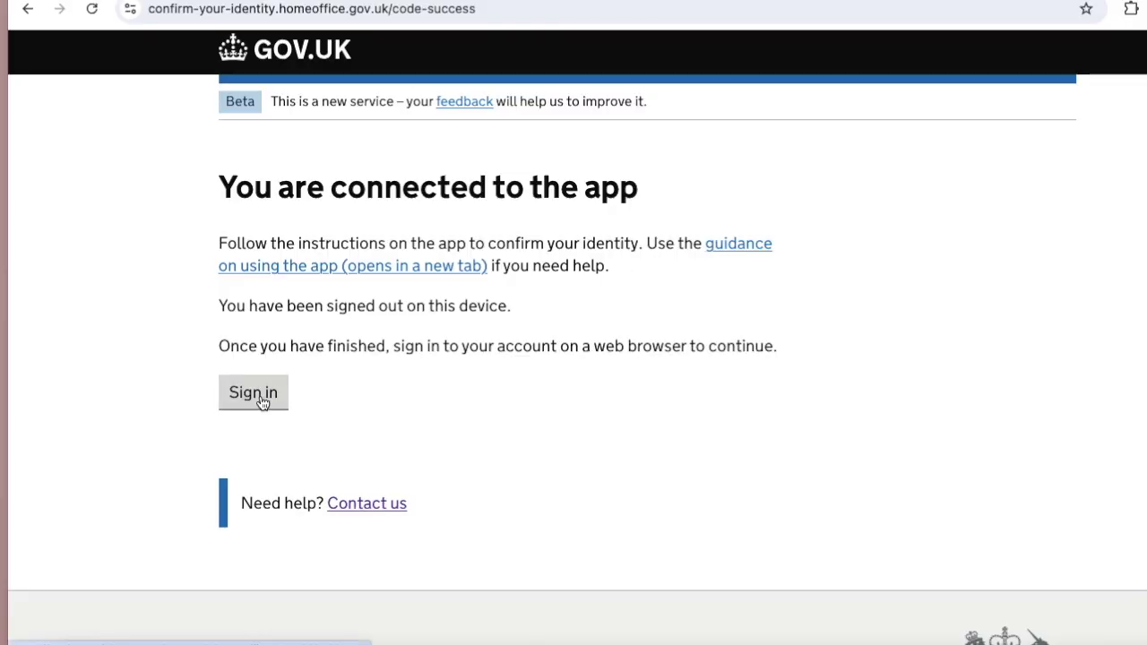
{"action": "scroll", "coordinate": [465, 398], "scroll_direction": "down", "scroll_amount": 5}
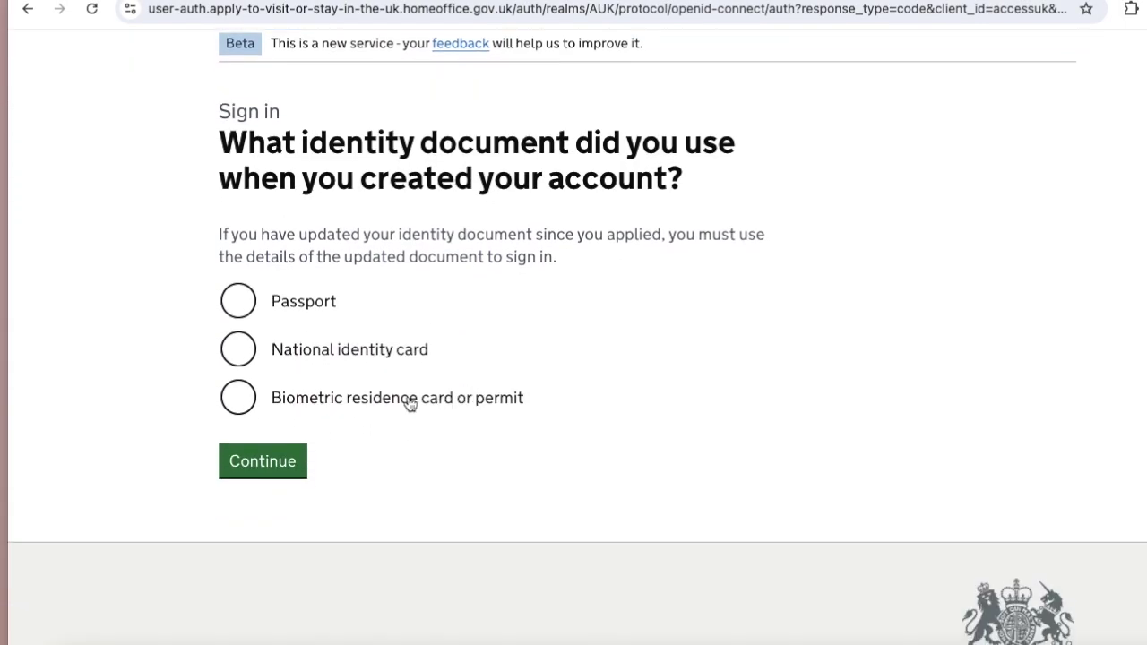
{"action": "left_click", "coordinate": [243, 399]}
{"action": "left_click", "coordinate": [283, 461]}
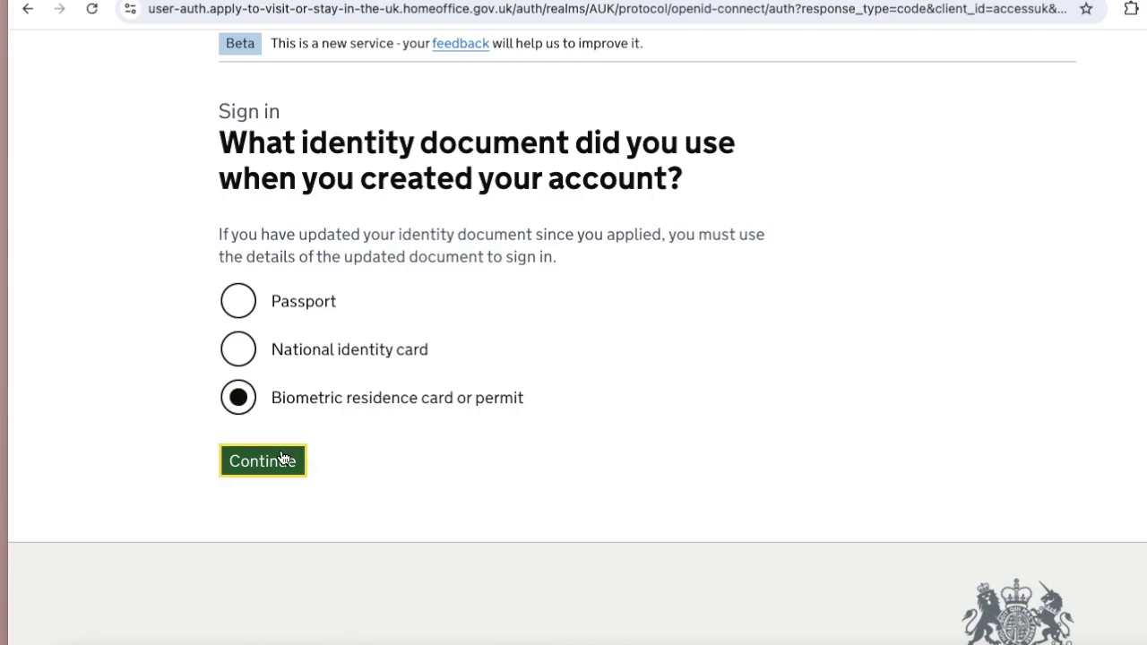
{"action": "scroll", "coordinate": [397, 450], "scroll_direction": "down", "scroll_amount": 5}
{"action": "left_click", "coordinate": [439, 532]}
{"action": "key", "text": "ctrl+v"}
{"action": "key", "text": "Return"}
{"action": "scroll", "coordinate": [498, 507], "scroll_direction": "down", "scroll_amount": 3}
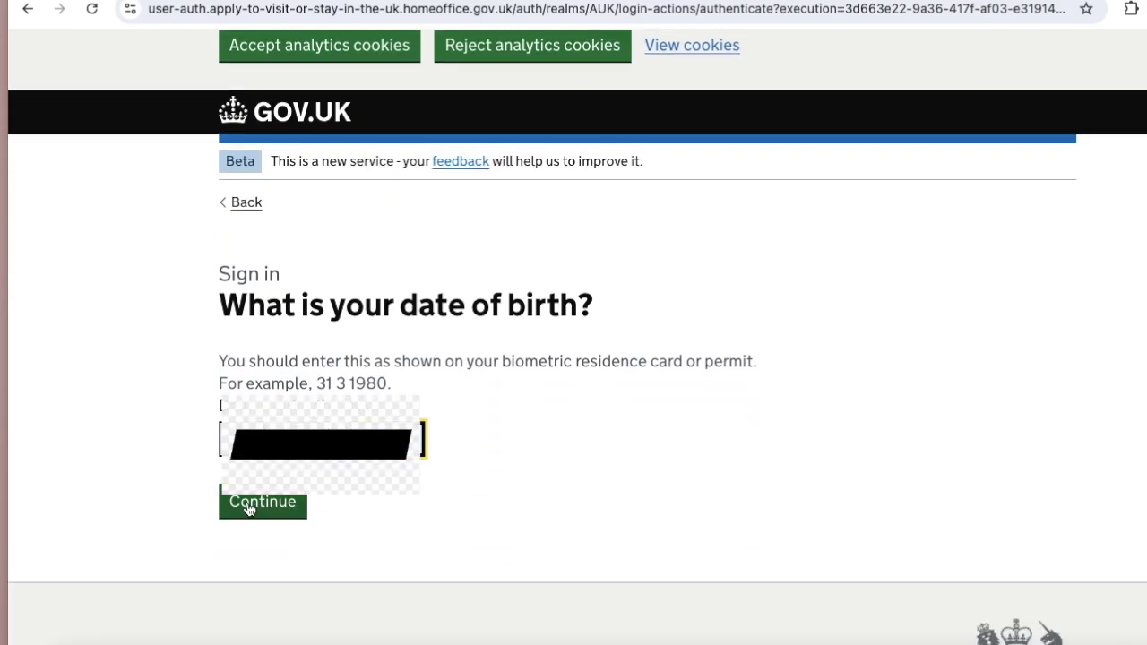
{"action": "left_click", "coordinate": [248, 506]}
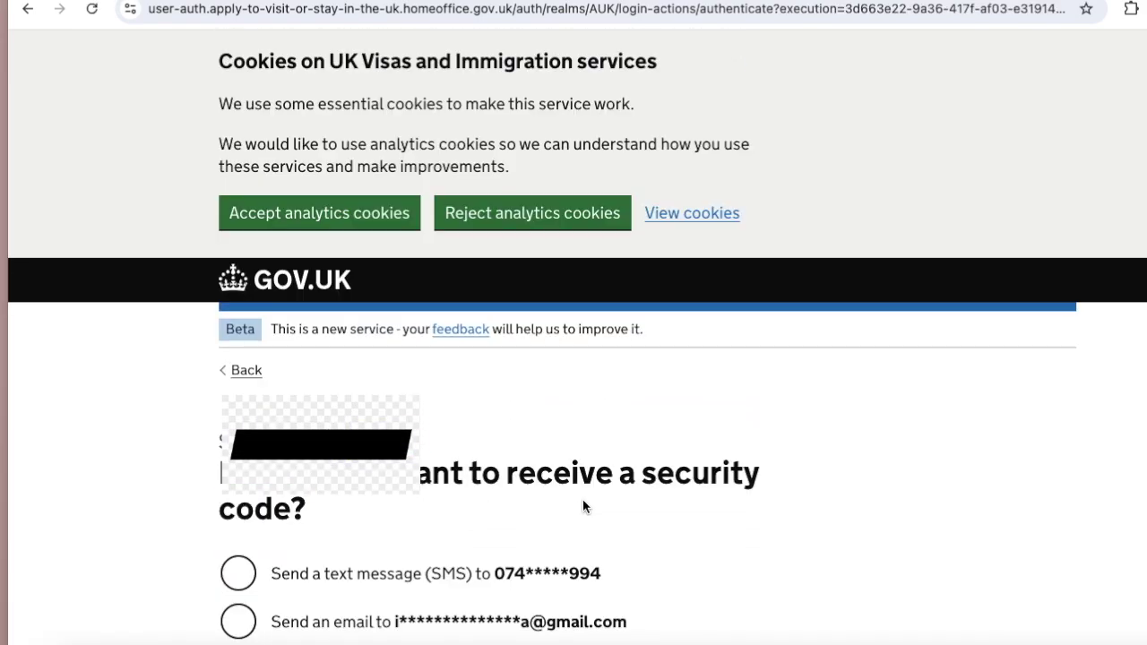
Request a security code by text message and enter it to reach the form dashboard
{"action": "scroll", "coordinate": [582, 499], "scroll_direction": "down", "scroll_amount": 2}
{"action": "left_click", "coordinate": [242, 418]}
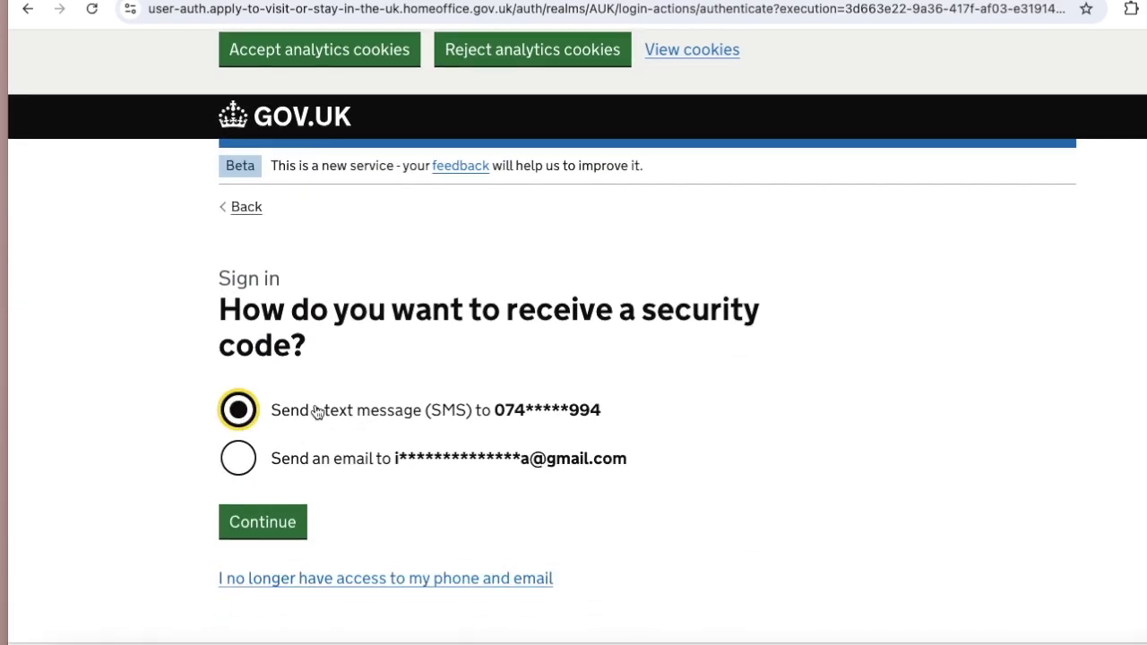
{"action": "left_click", "coordinate": [274, 523]}
{"action": "scroll", "coordinate": [604, 455], "scroll_direction": "down", "scroll_amount": 5}
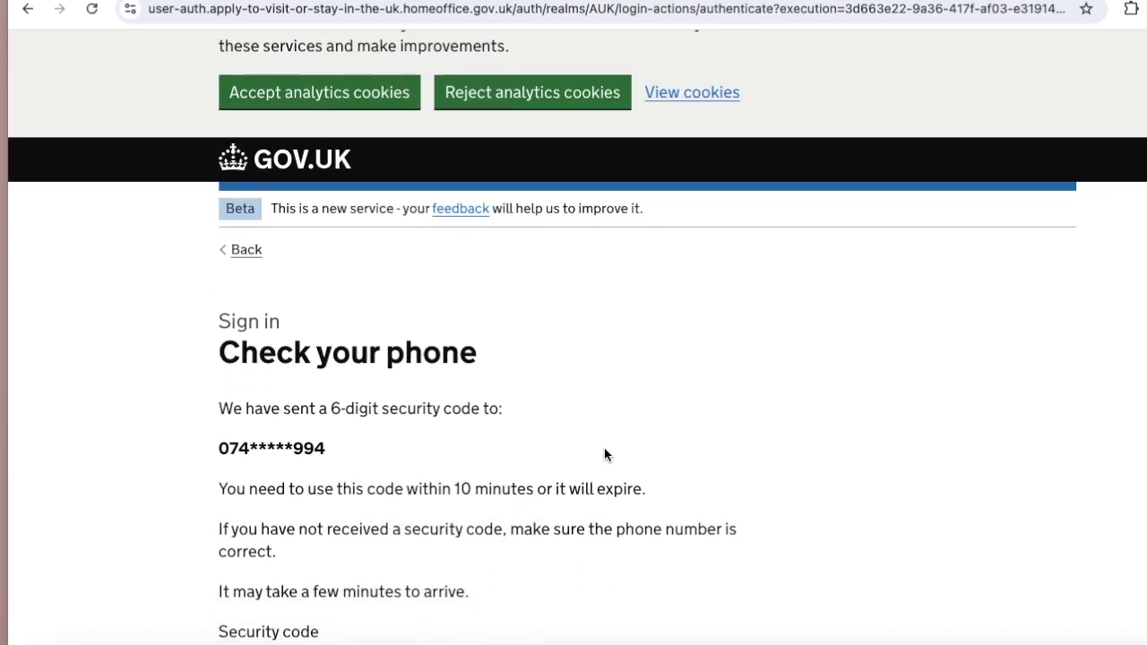
{"action": "left_click", "coordinate": [313, 339]}
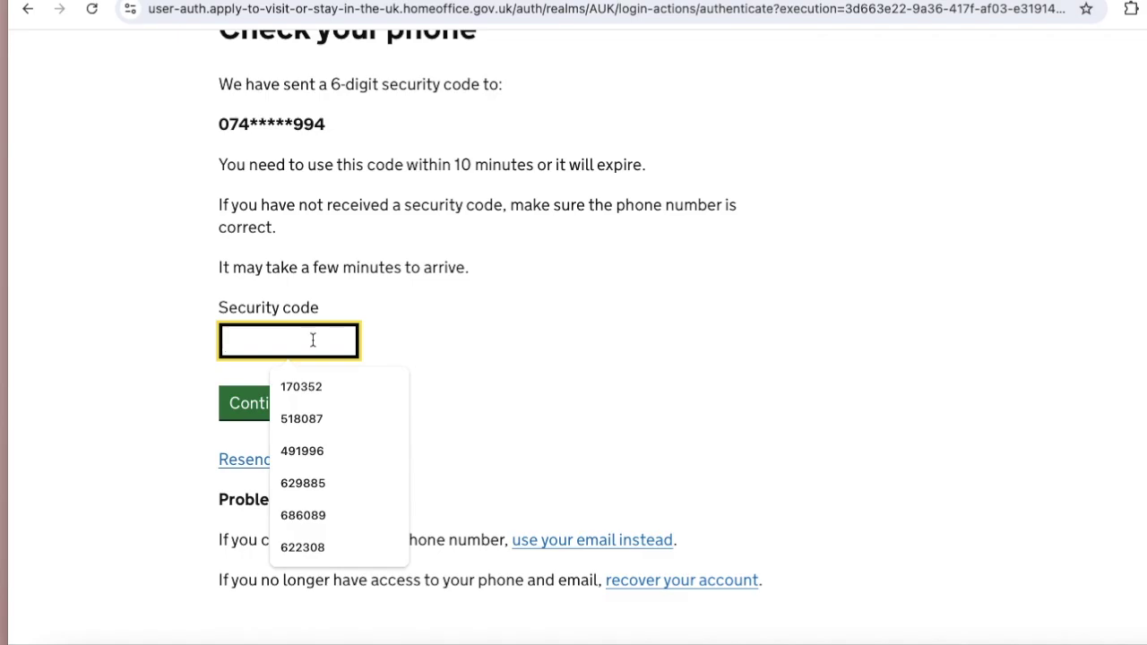
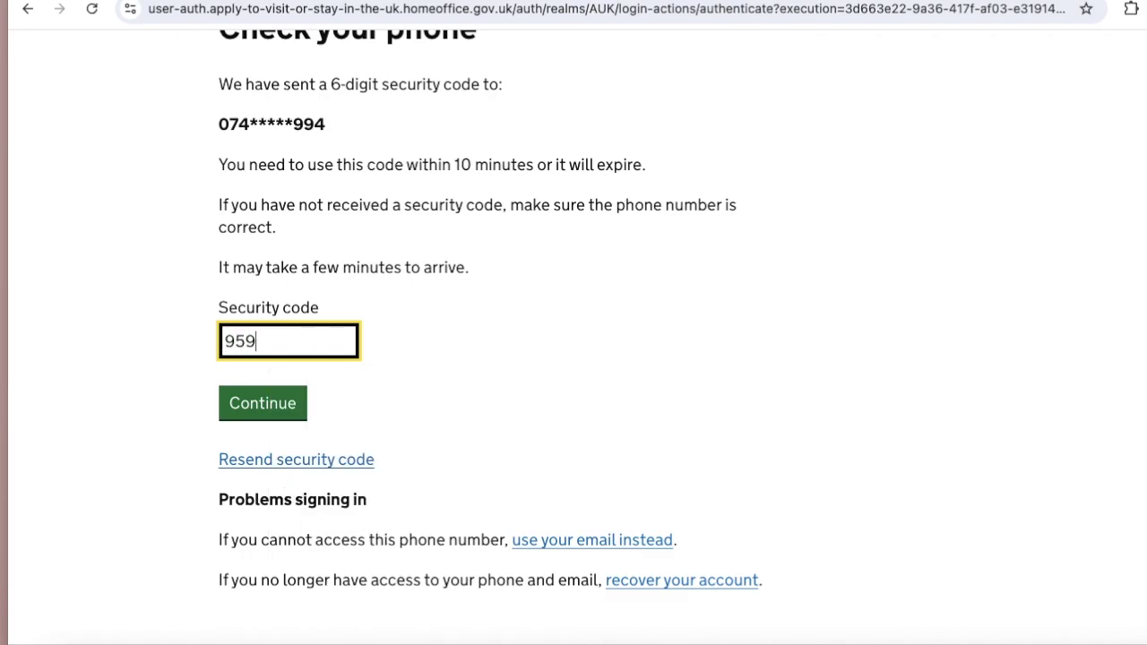
{"action": "left_click", "coordinate": [261, 405]}
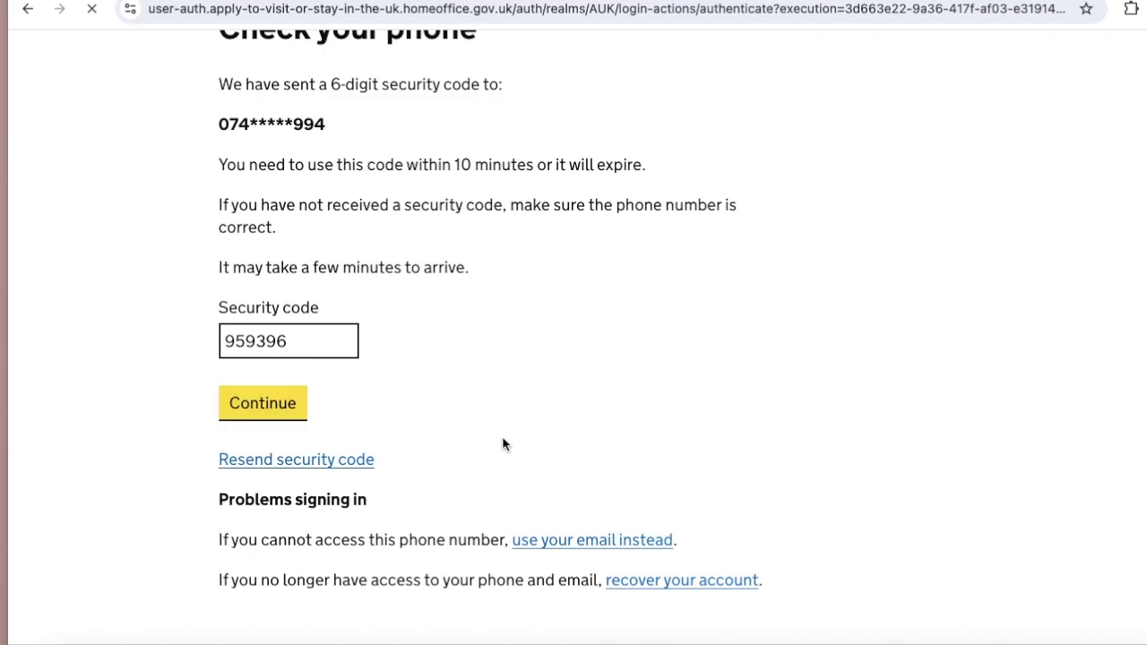
{"action": "scroll", "coordinate": [587, 461], "scroll_direction": "down", "scroll_amount": 3}
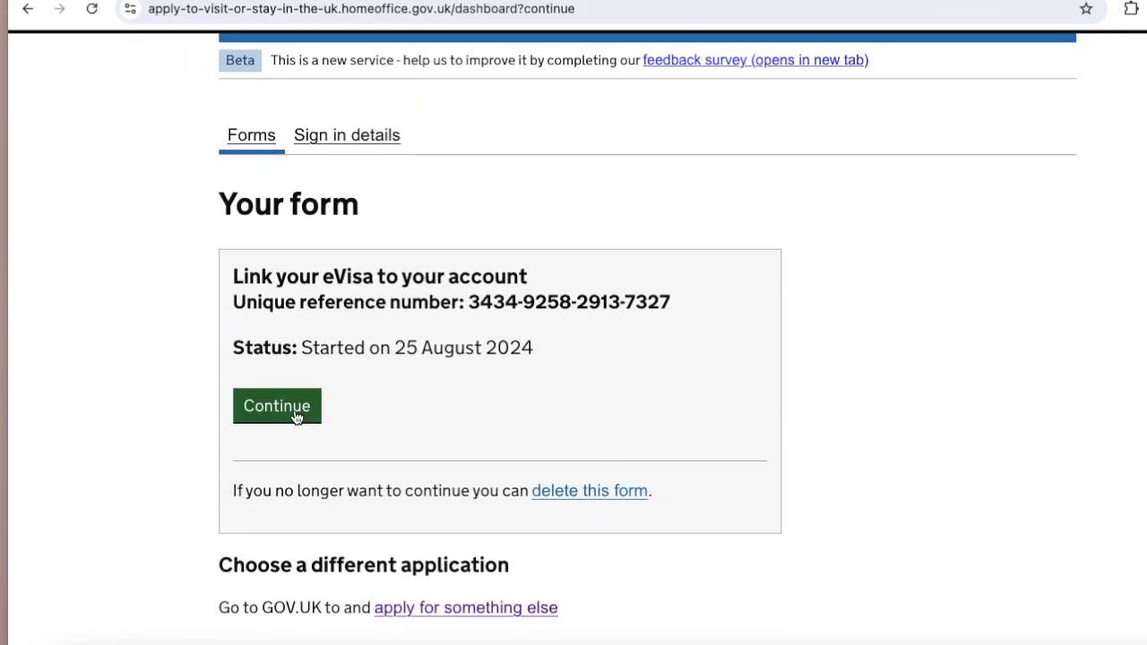
Continue the Link your eVisa form and confirm the submitted identity information
{"action": "left_click", "coordinate": [294, 411]}
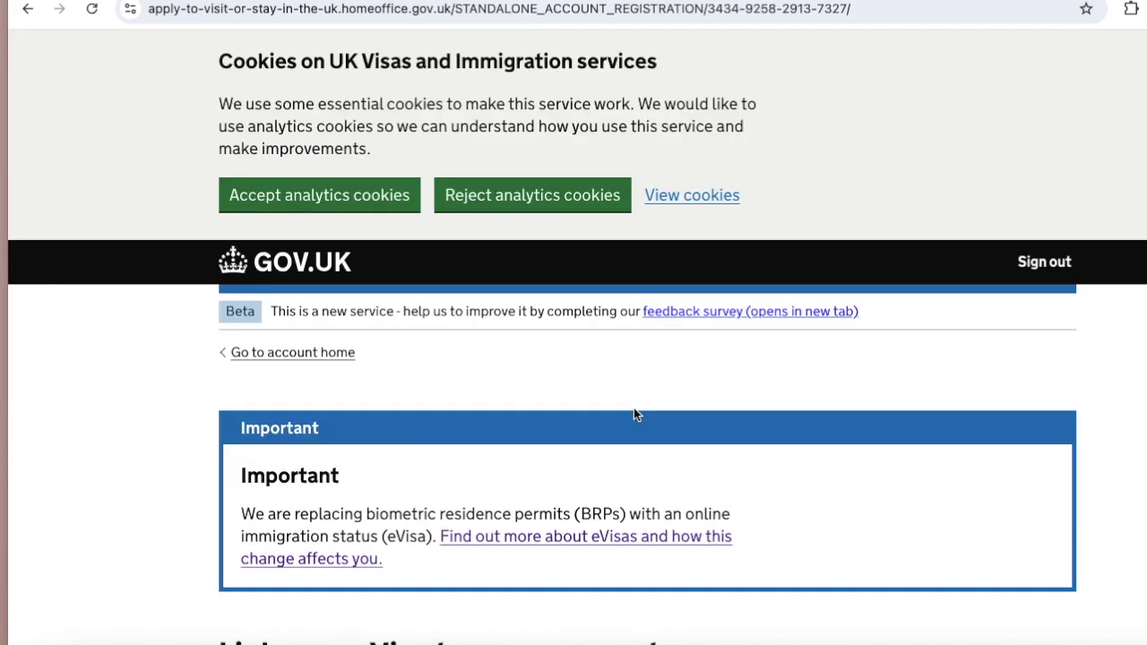
{"action": "scroll", "coordinate": [634, 410], "scroll_direction": "down", "scroll_amount": 5}
{"action": "scroll", "coordinate": [633, 407], "scroll_direction": "down", "scroll_amount": 3}
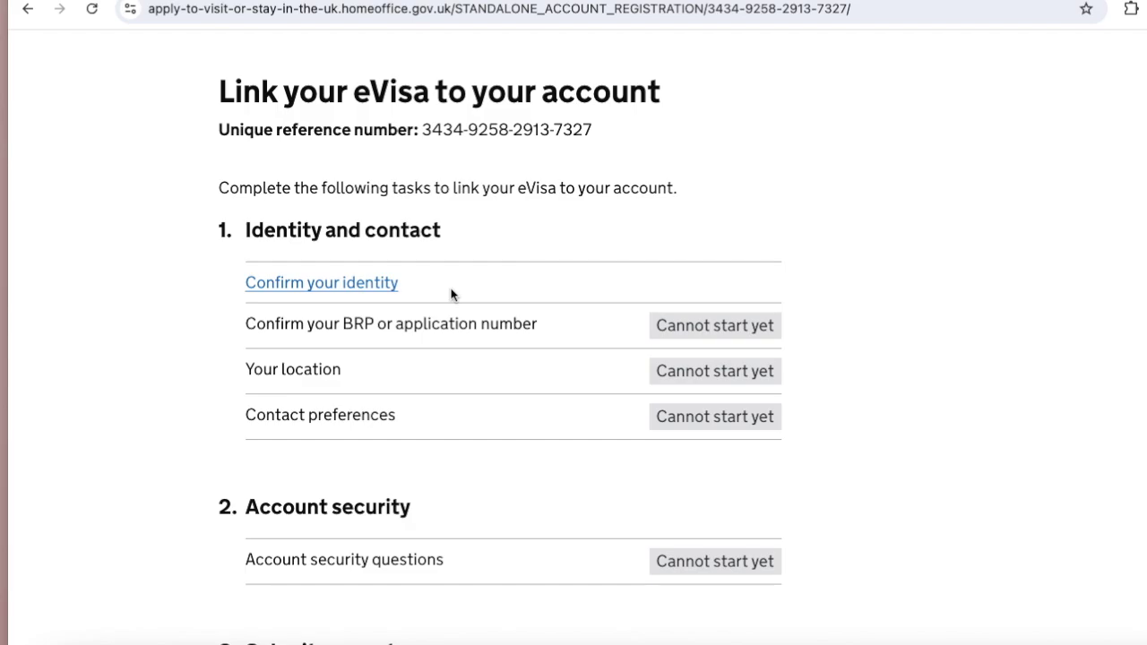
{"action": "scroll", "coordinate": [453, 294], "scroll_direction": "down", "scroll_amount": 1}
{"action": "left_click", "coordinate": [390, 232]}
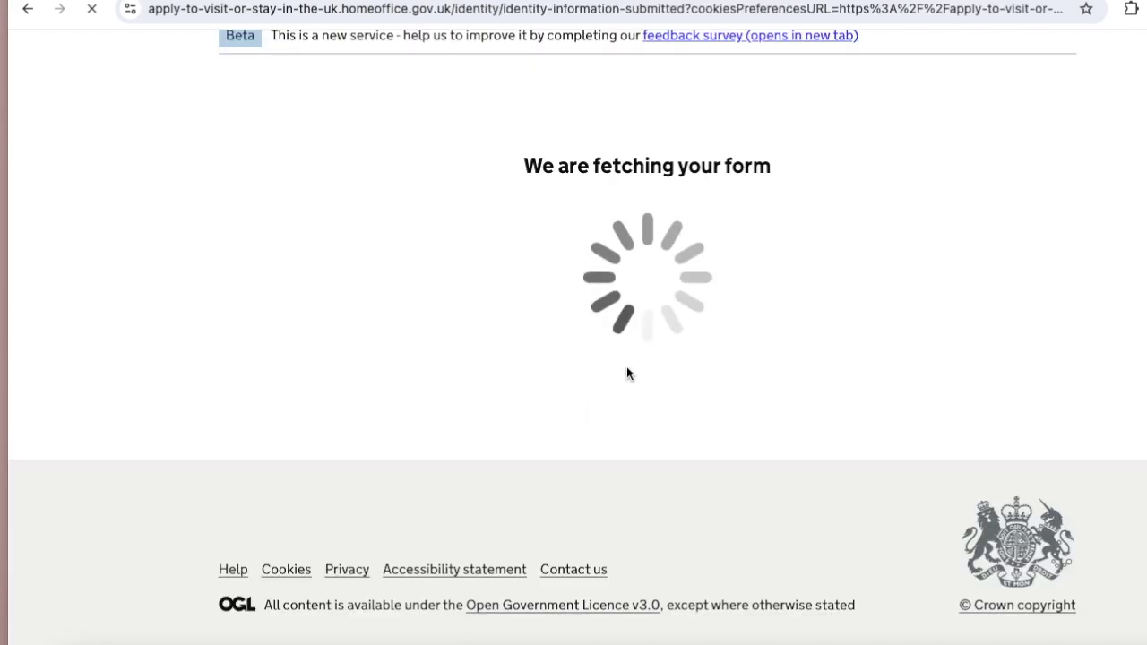
{"action": "scroll", "coordinate": [502, 377], "scroll_direction": "down", "scroll_amount": 3}
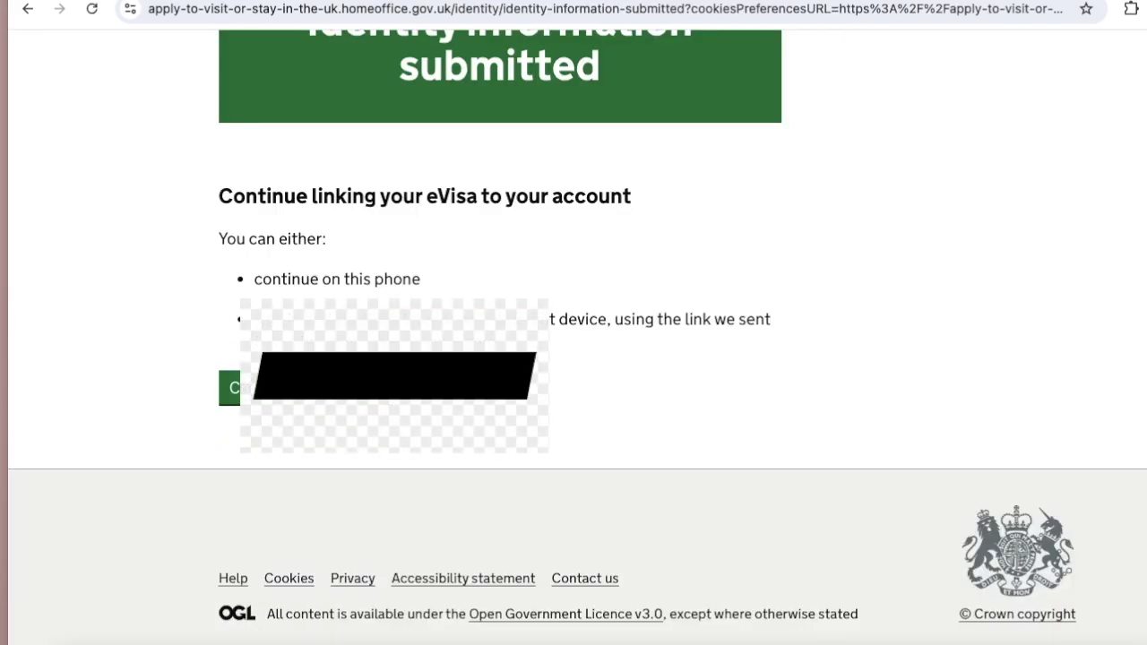
{"action": "left_click", "coordinate": [269, 387]}
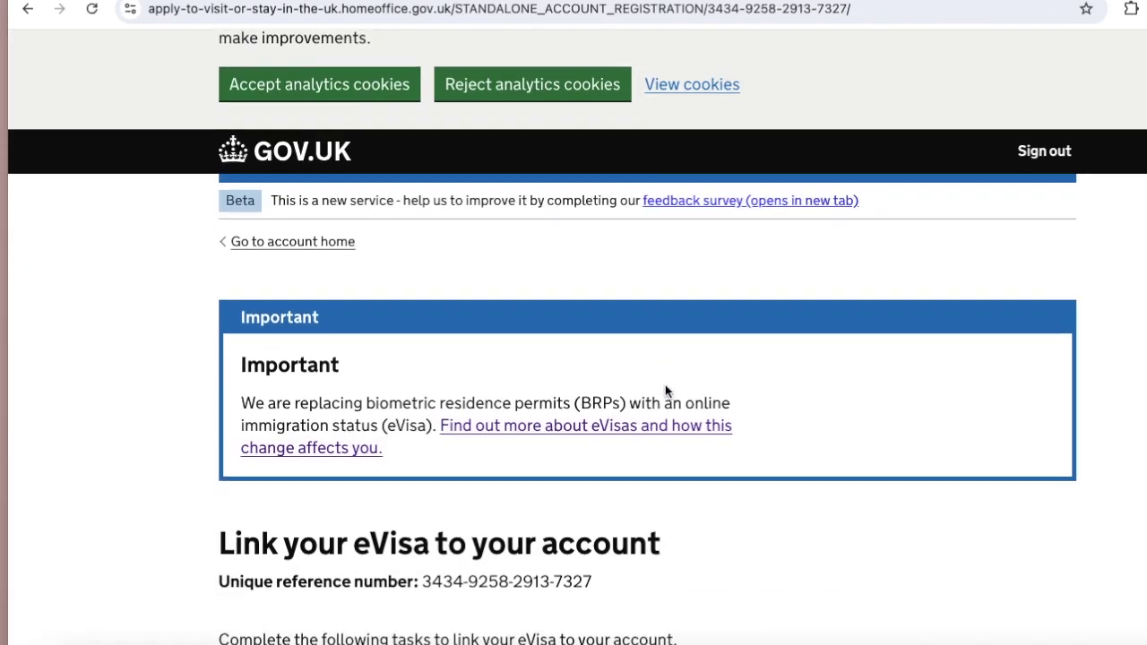
{"action": "scroll", "coordinate": [665, 384], "scroll_direction": "down", "scroll_amount": 5}
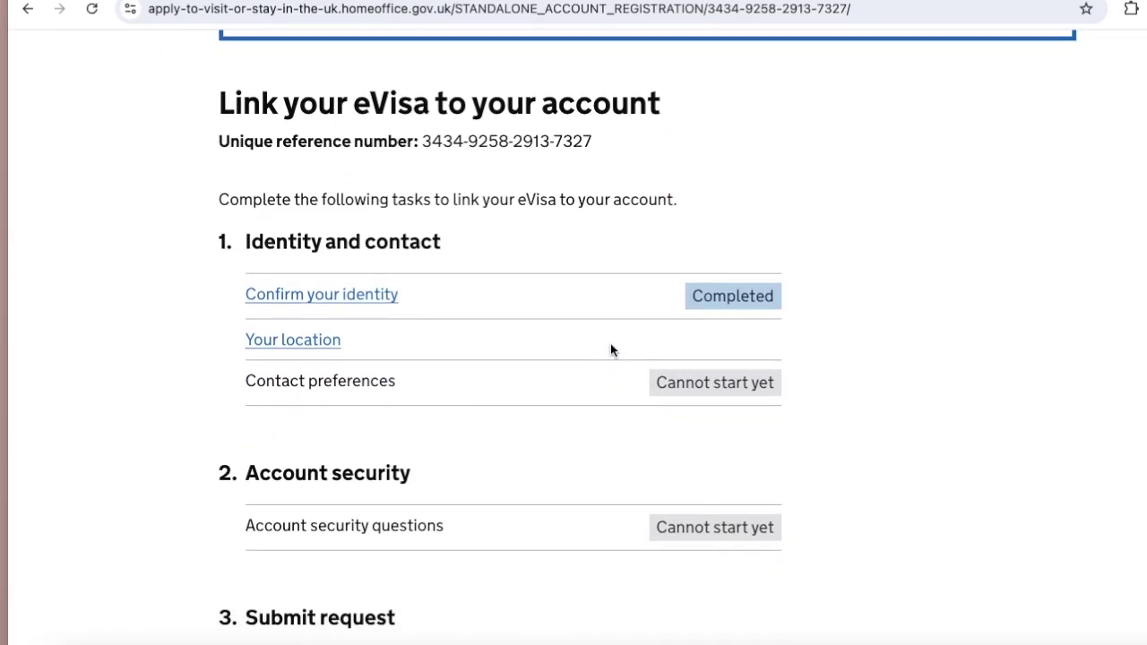
{"action": "scroll", "coordinate": [610, 349], "scroll_direction": "down", "scroll_amount": 2}
Complete Your location, answering that you are in the UK, and confirm it
{"action": "left_click", "coordinate": [300, 209]}
{"action": "scroll", "coordinate": [498, 351], "scroll_direction": "down", "scroll_amount": 3}
{"action": "scroll", "coordinate": [498, 351], "scroll_direction": "down", "scroll_amount": 2}
{"action": "left_click", "coordinate": [280, 314]}
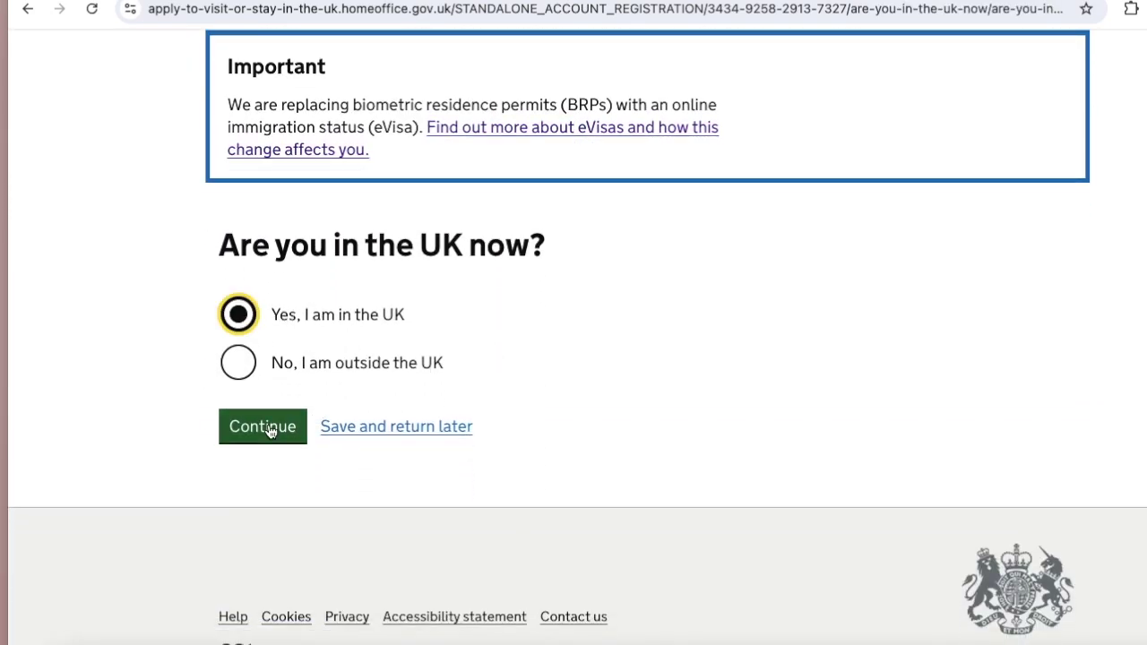
{"action": "left_click", "coordinate": [270, 431]}
{"action": "scroll", "coordinate": [558, 371], "scroll_direction": "down", "scroll_amount": 6}
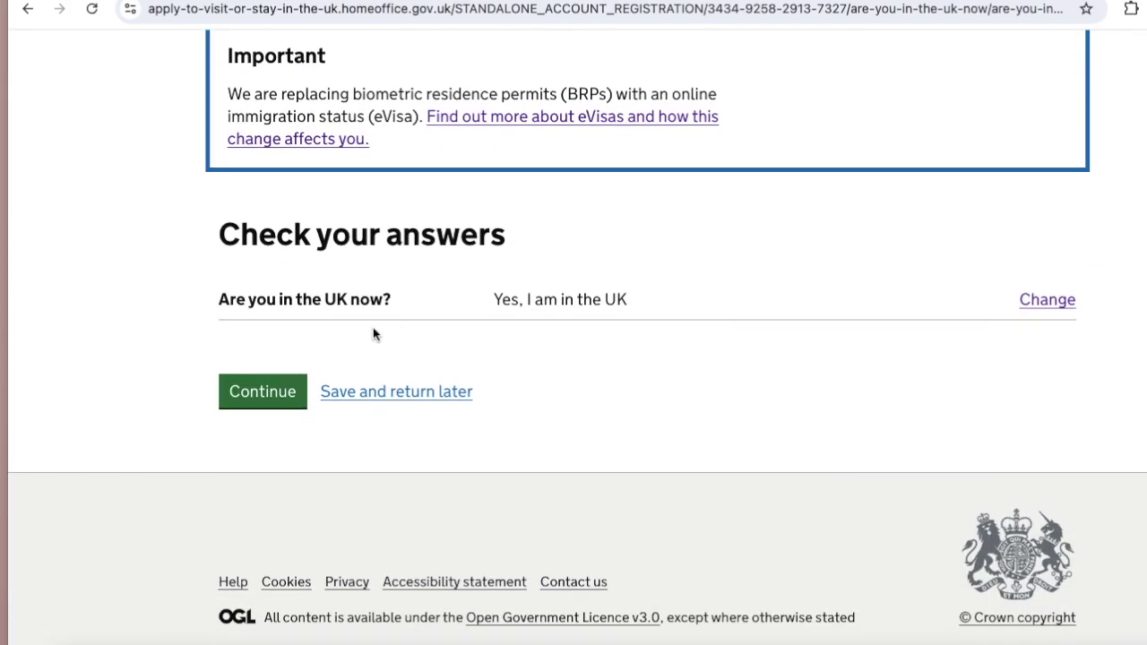
{"action": "left_click", "coordinate": [273, 392]}
{"action": "scroll", "coordinate": [453, 476], "scroll_direction": "down", "scroll_amount": 3}
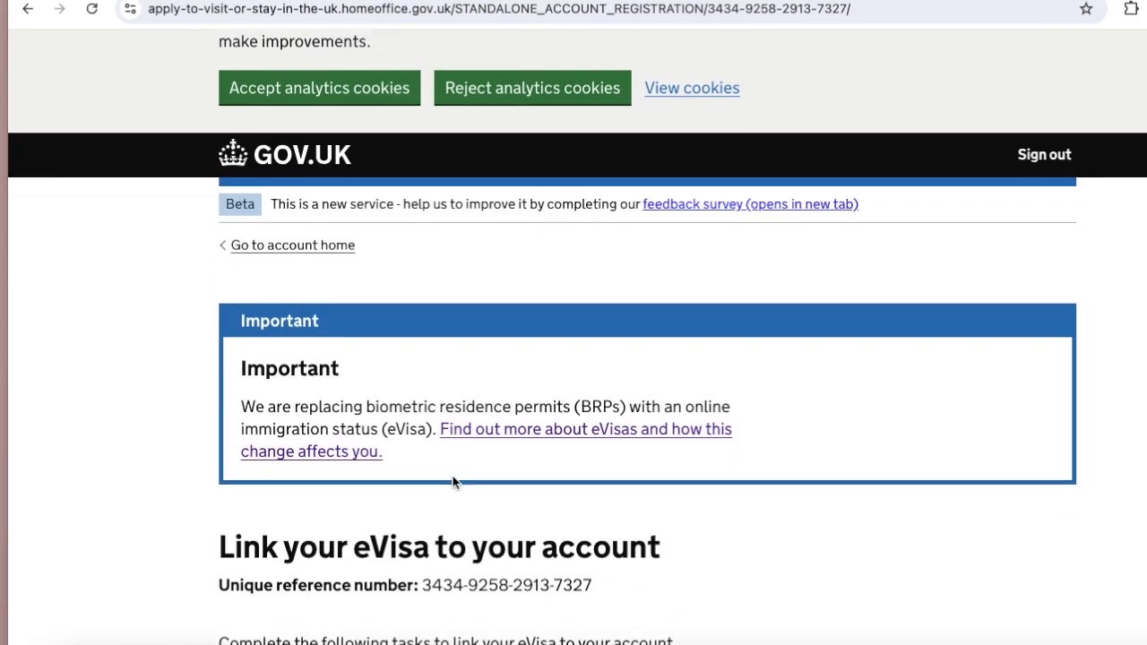
{"action": "scroll", "coordinate": [452, 476], "scroll_direction": "down", "scroll_amount": 4}
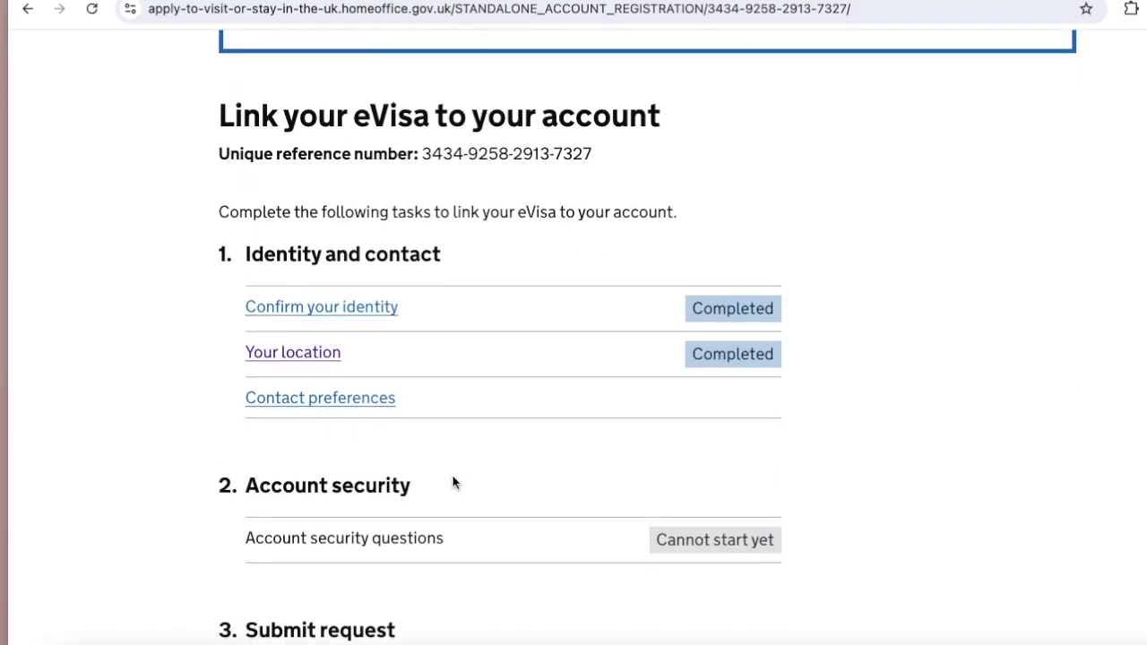
Choose the first listed email and phone number as contact preferences and confirm them
{"action": "left_click", "coordinate": [346, 394]}
{"action": "scroll", "coordinate": [512, 453], "scroll_direction": "down", "scroll_amount": 3}
{"action": "scroll", "coordinate": [512, 453], "scroll_direction": "down", "scroll_amount": 4}
{"action": "left_click", "coordinate": [239, 317]}
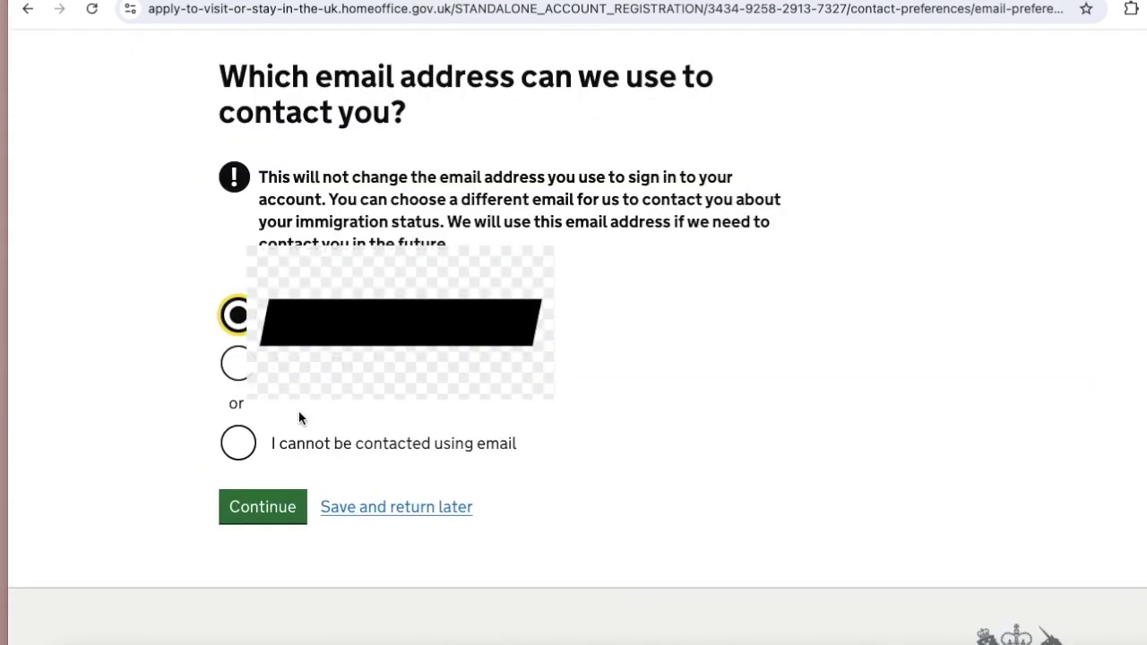
{"action": "left_click", "coordinate": [261, 507]}
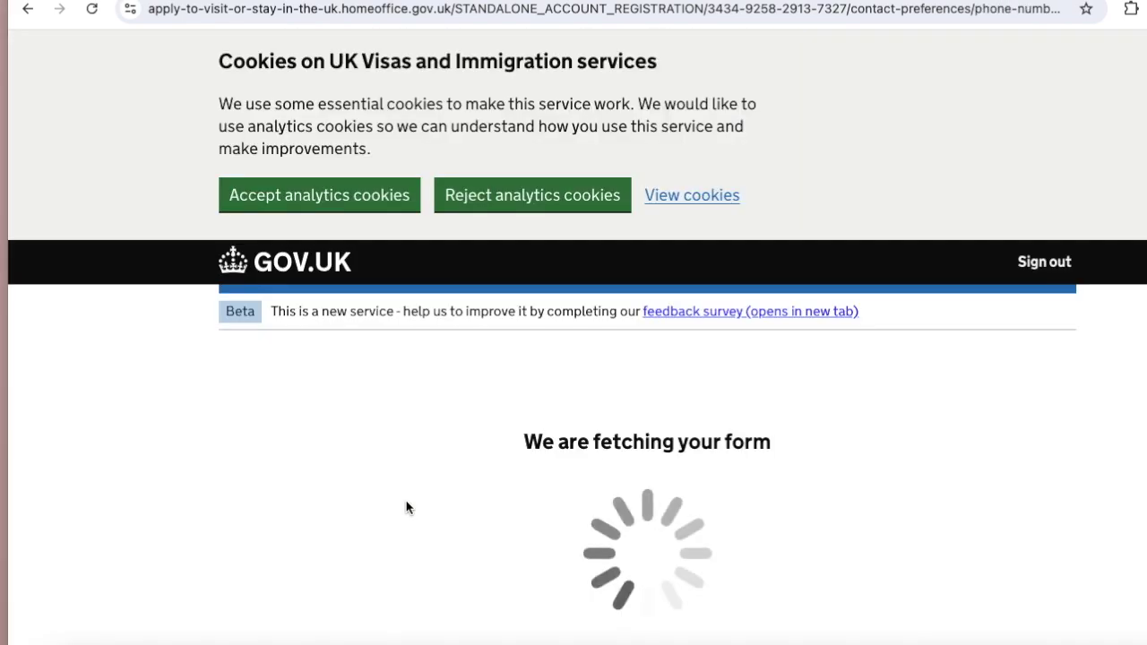
{"action": "scroll", "coordinate": [564, 507], "scroll_direction": "down", "scroll_amount": 1}
{"action": "scroll", "coordinate": [564, 506], "scroll_direction": "down", "scroll_amount": 5}
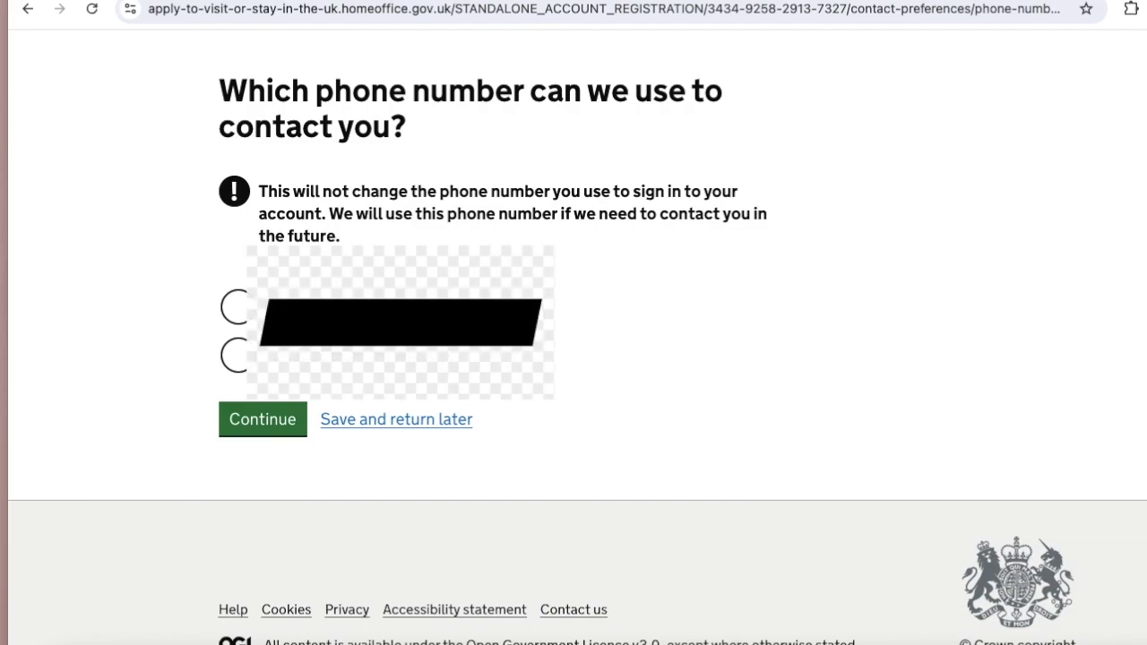
{"action": "left_click", "coordinate": [239, 312]}
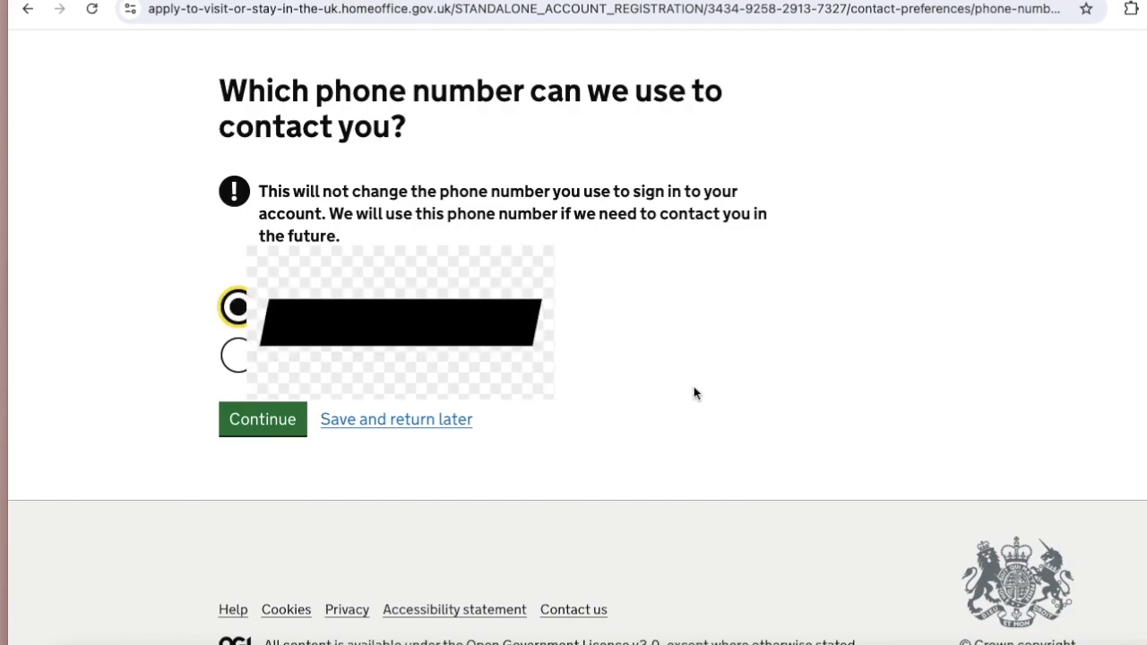
{"action": "left_click", "coordinate": [266, 418]}
{"action": "scroll", "coordinate": [612, 485], "scroll_direction": "down", "scroll_amount": 5}
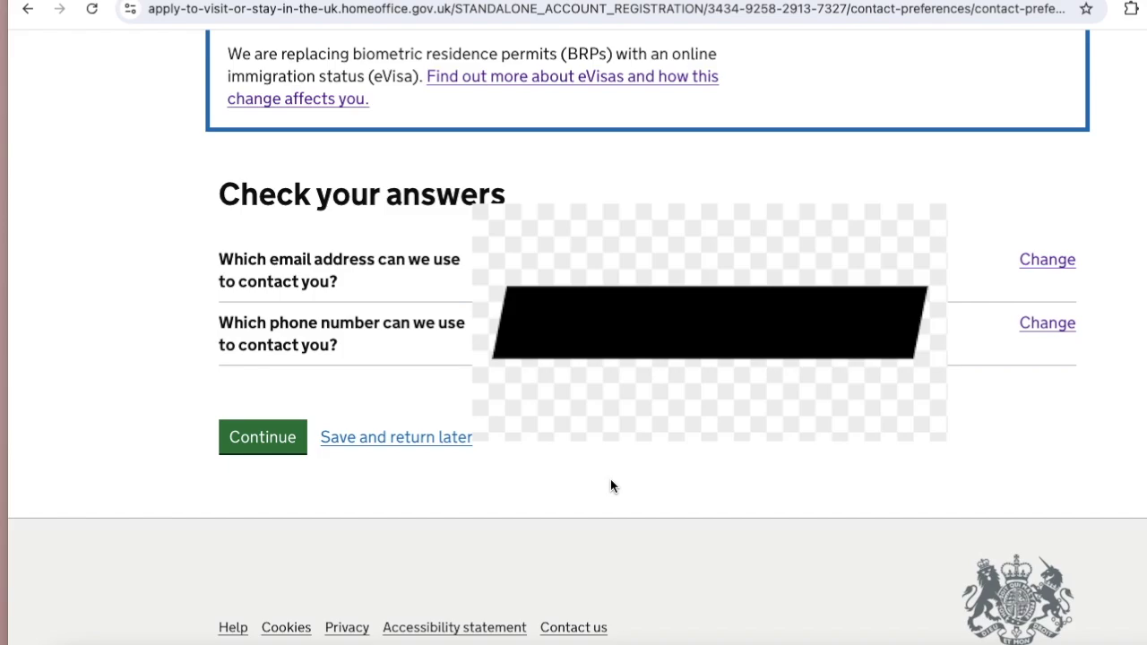
{"action": "left_click", "coordinate": [267, 441]}
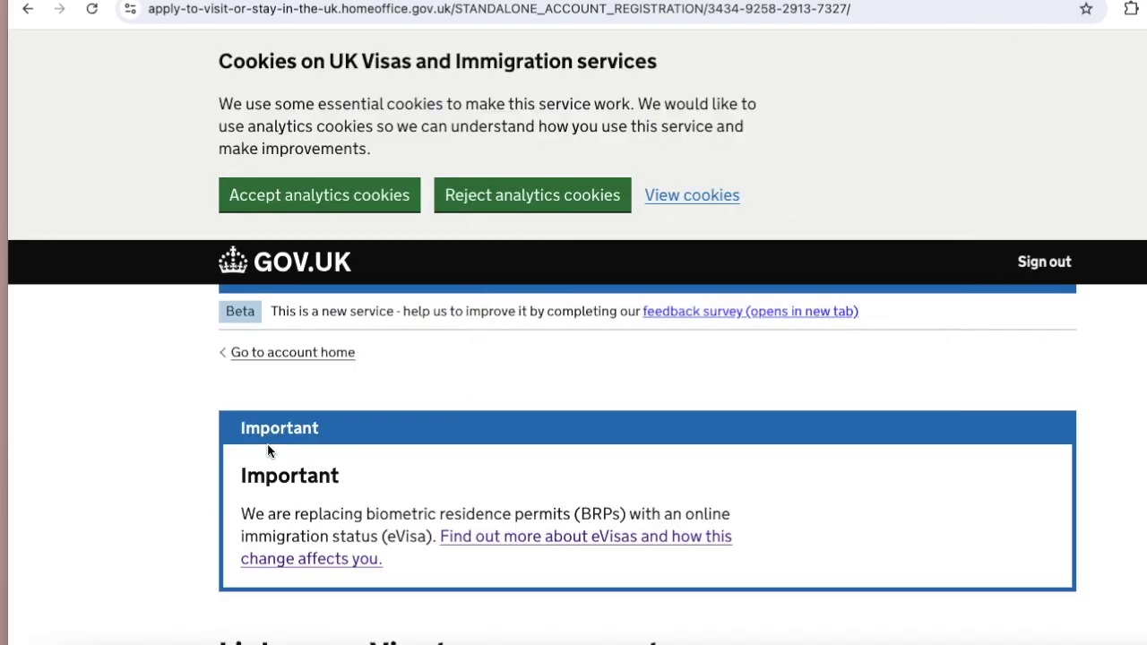
Answer the three account security questions and confirm them on Check your answers
{"action": "scroll", "coordinate": [545, 468], "scroll_direction": "down", "scroll_amount": 5}
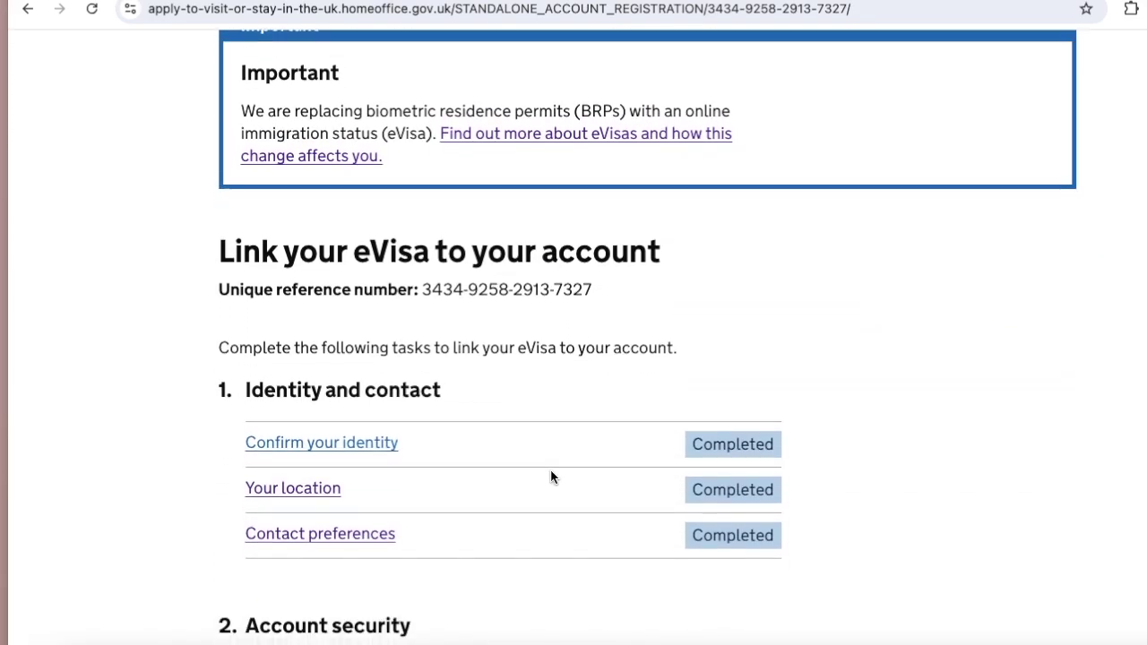
{"action": "scroll", "coordinate": [550, 477], "scroll_direction": "down", "scroll_amount": 3}
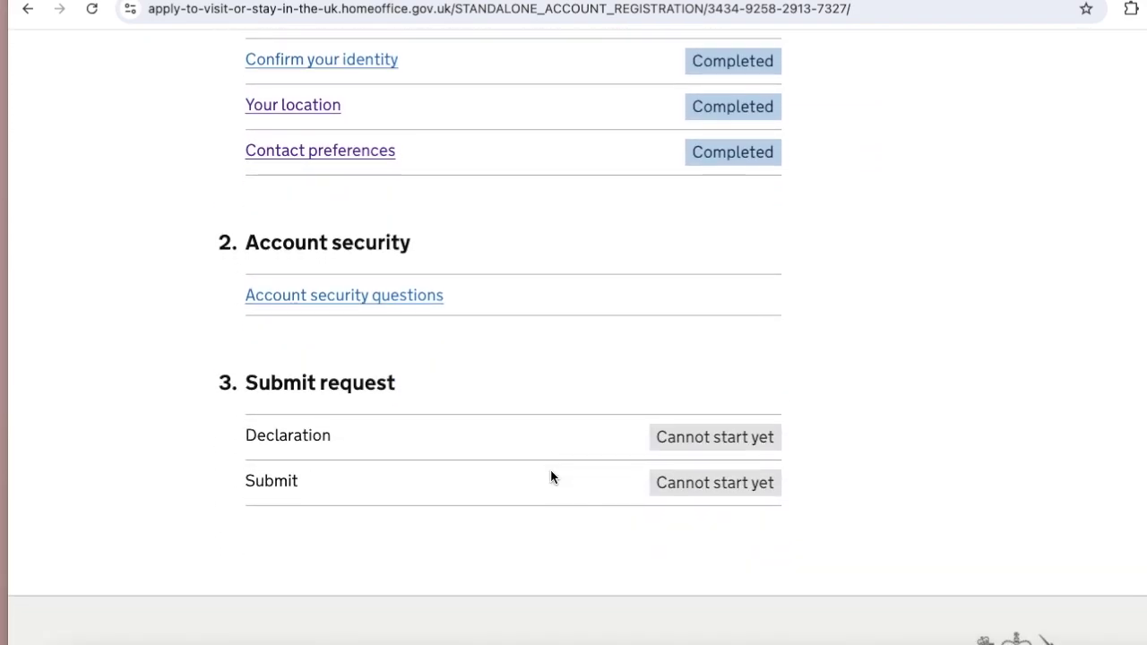
{"action": "left_click", "coordinate": [366, 301]}
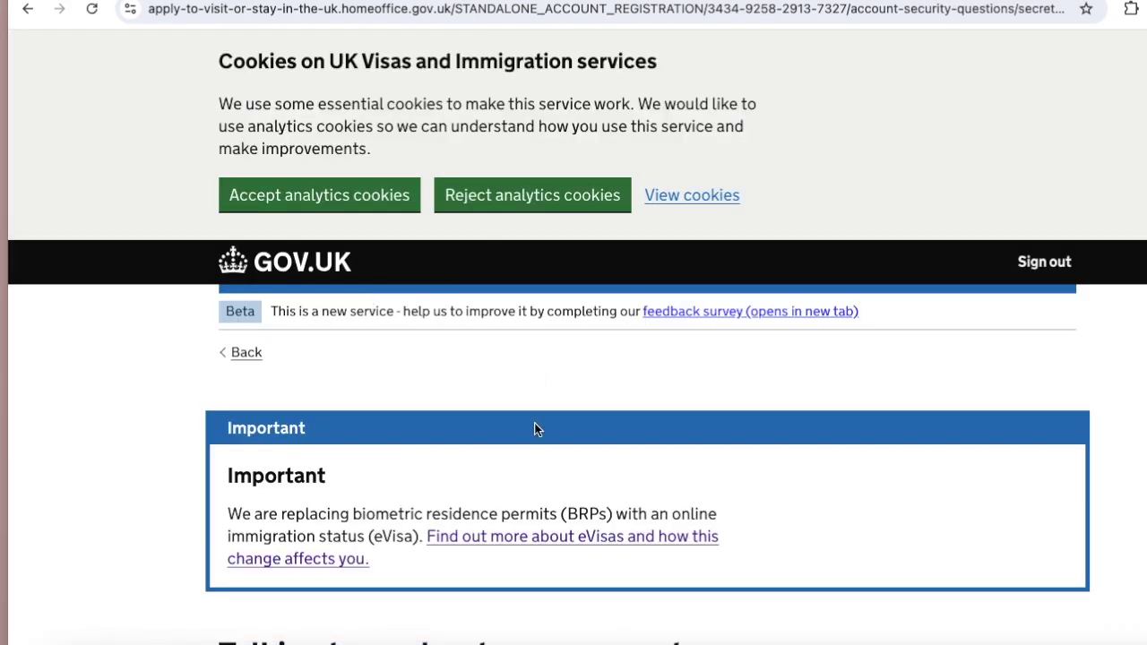
{"action": "scroll", "coordinate": [535, 428], "scroll_direction": "down", "scroll_amount": 4}
{"action": "scroll", "coordinate": [535, 428], "scroll_direction": "down", "scroll_amount": 3}
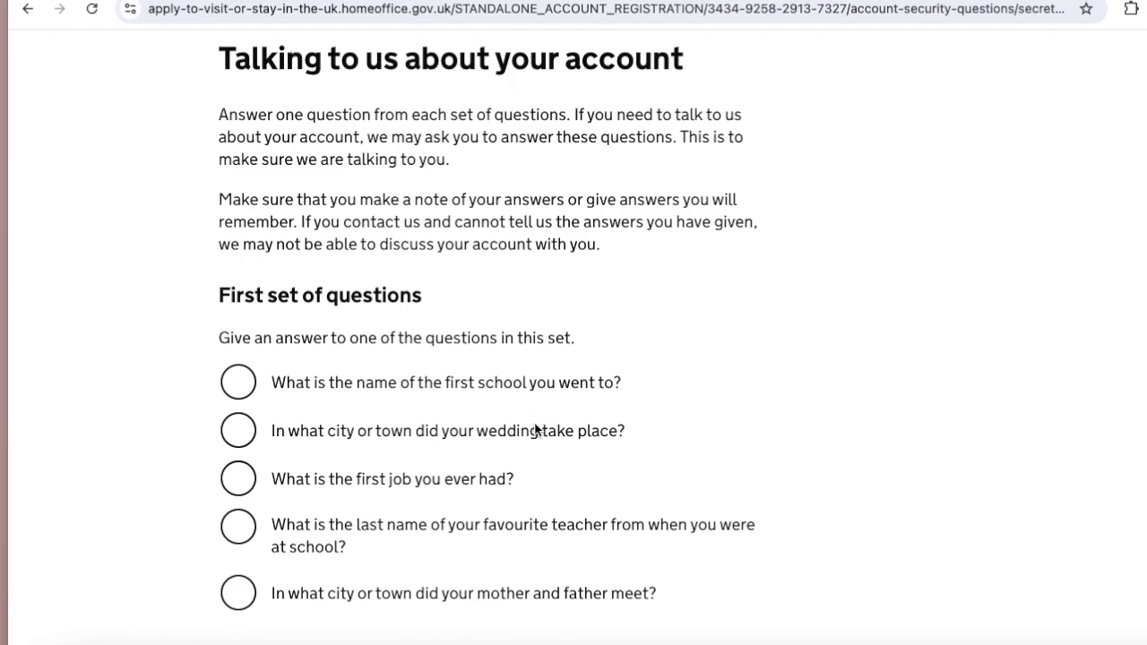
{"action": "scroll", "coordinate": [535, 428], "scroll_direction": "down", "scroll_amount": 1}
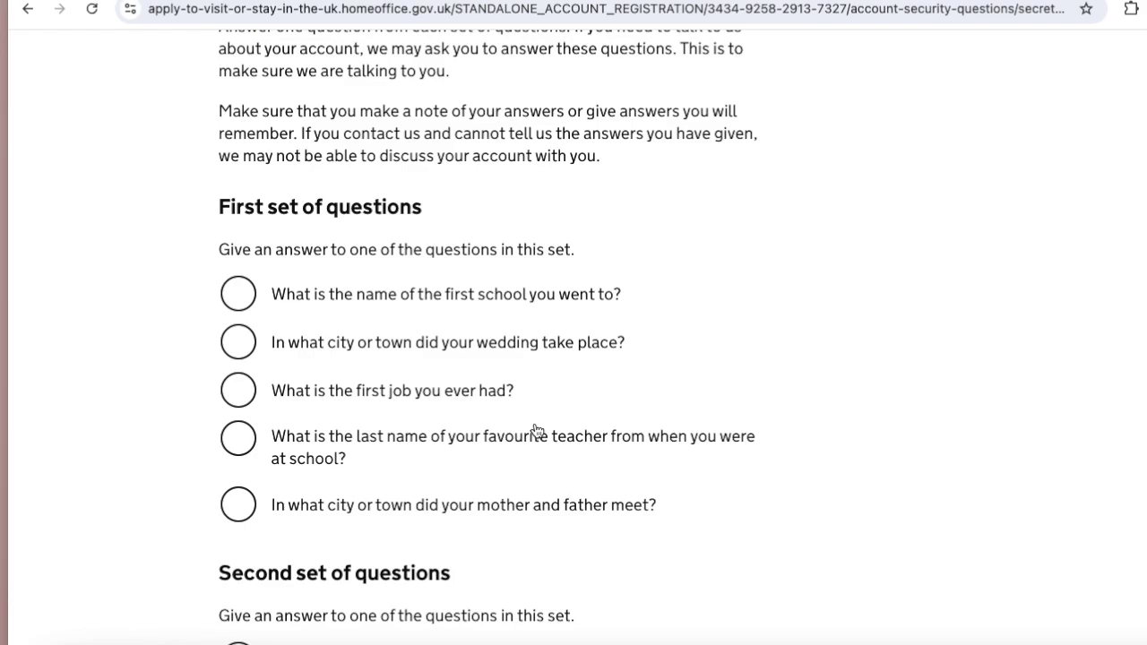
{"action": "scroll", "coordinate": [589, 468], "scroll_direction": "down", "scroll_amount": 5}
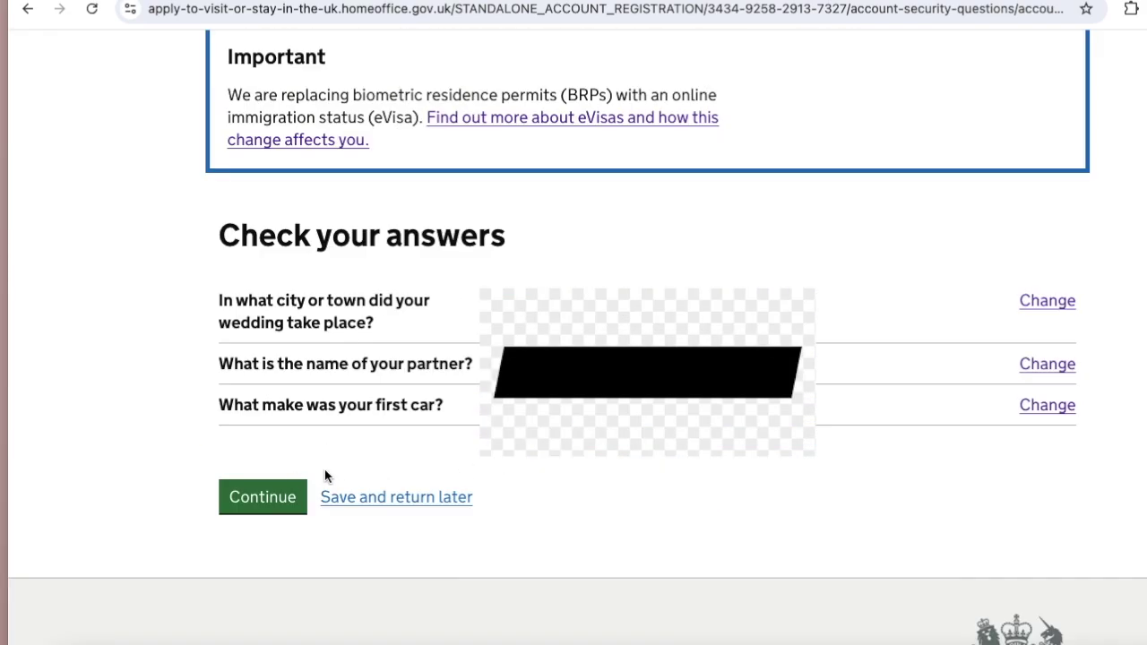
{"action": "left_click", "coordinate": [276, 495]}
In the Declaration task, declare you are the parent or legal guardian of someone under 18
{"action": "scroll", "coordinate": [507, 504], "scroll_direction": "down", "scroll_amount": 5}
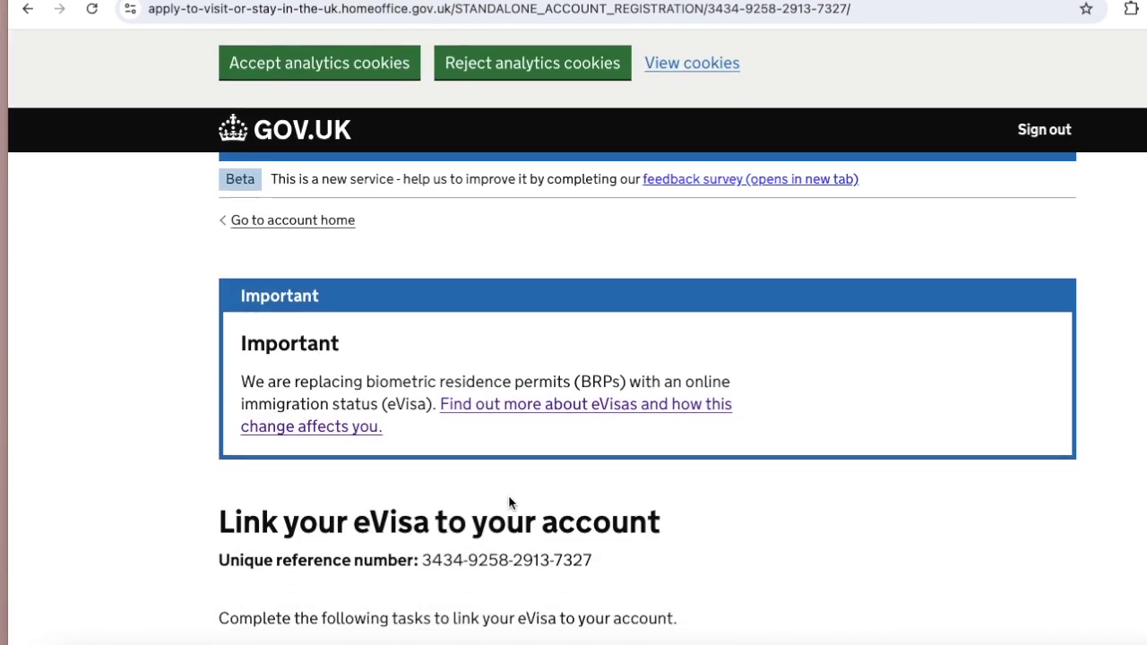
{"action": "scroll", "coordinate": [592, 495], "scroll_direction": "down", "scroll_amount": 5}
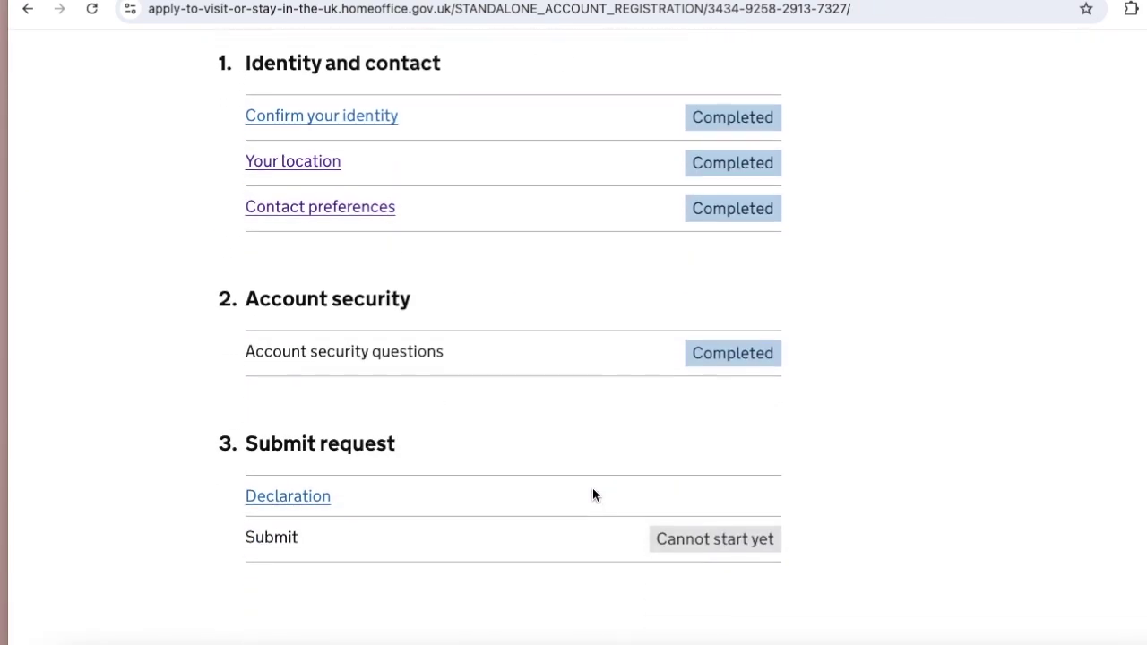
{"action": "left_click", "coordinate": [316, 334]}
{"action": "scroll", "coordinate": [467, 406], "scroll_direction": "down", "scroll_amount": 5}
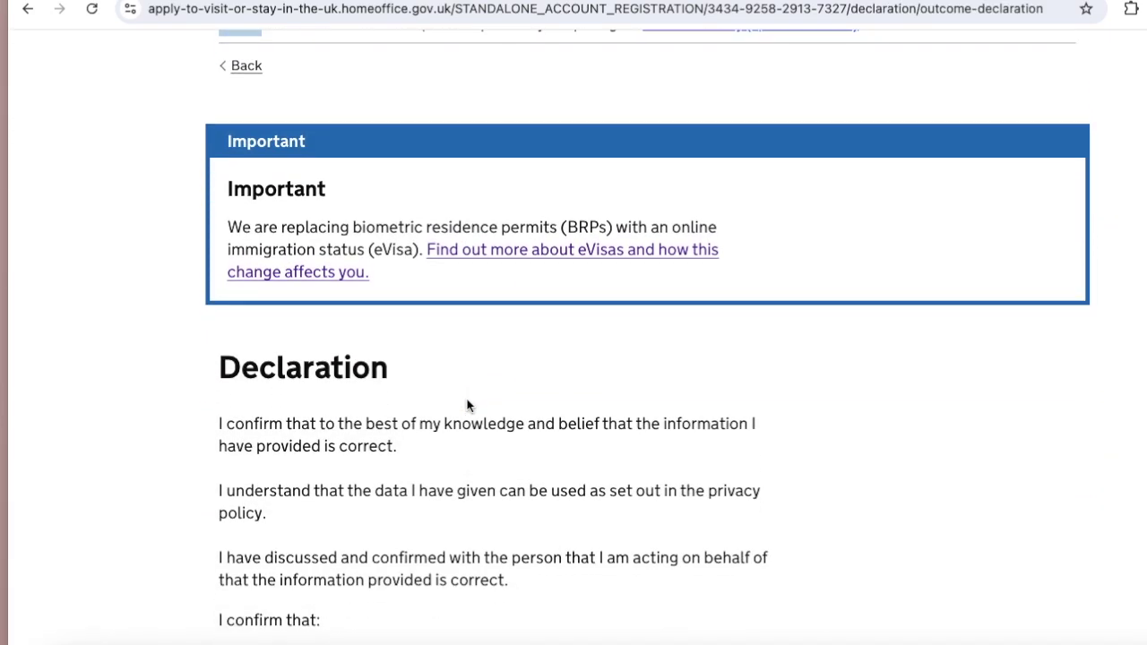
{"action": "scroll", "coordinate": [455, 463], "scroll_direction": "down", "scroll_amount": 1}
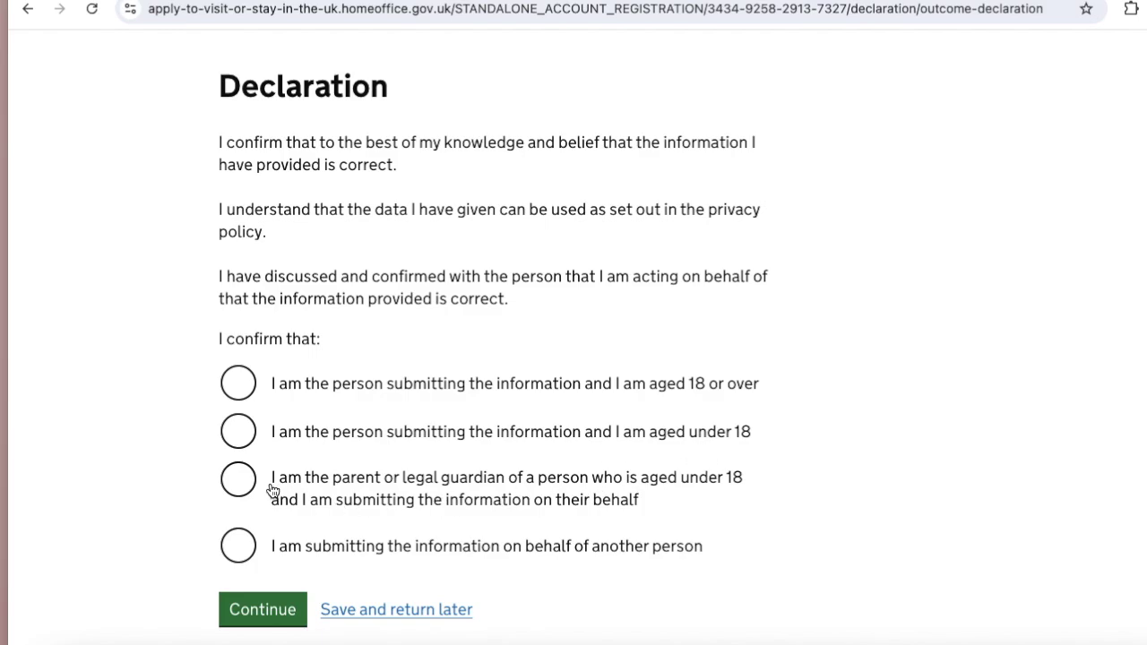
{"action": "left_click", "coordinate": [240, 482]}
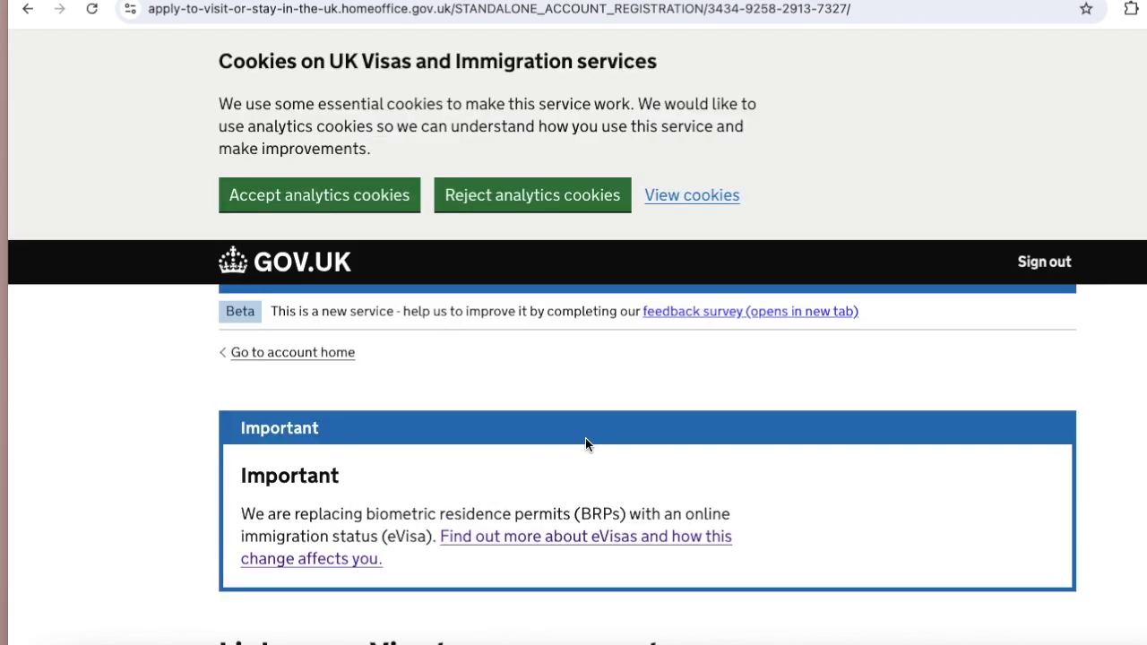
{"action": "scroll", "coordinate": [585, 437], "scroll_direction": "down", "scroll_amount": 5}
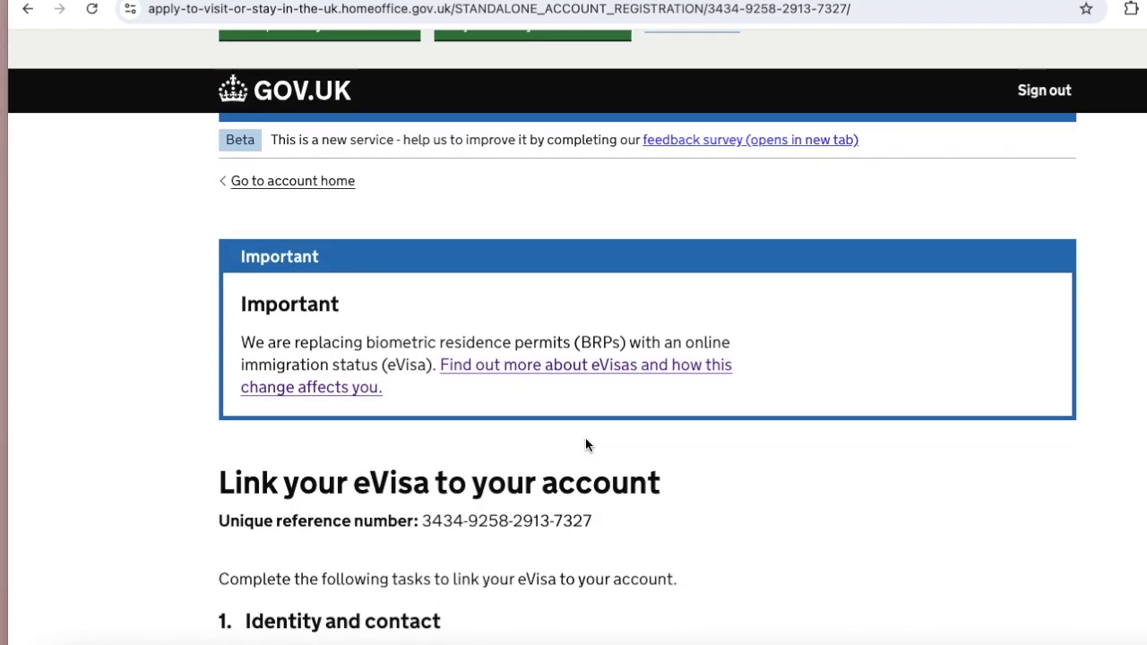
{"action": "scroll", "coordinate": [585, 439], "scroll_direction": "down", "scroll_amount": 4}
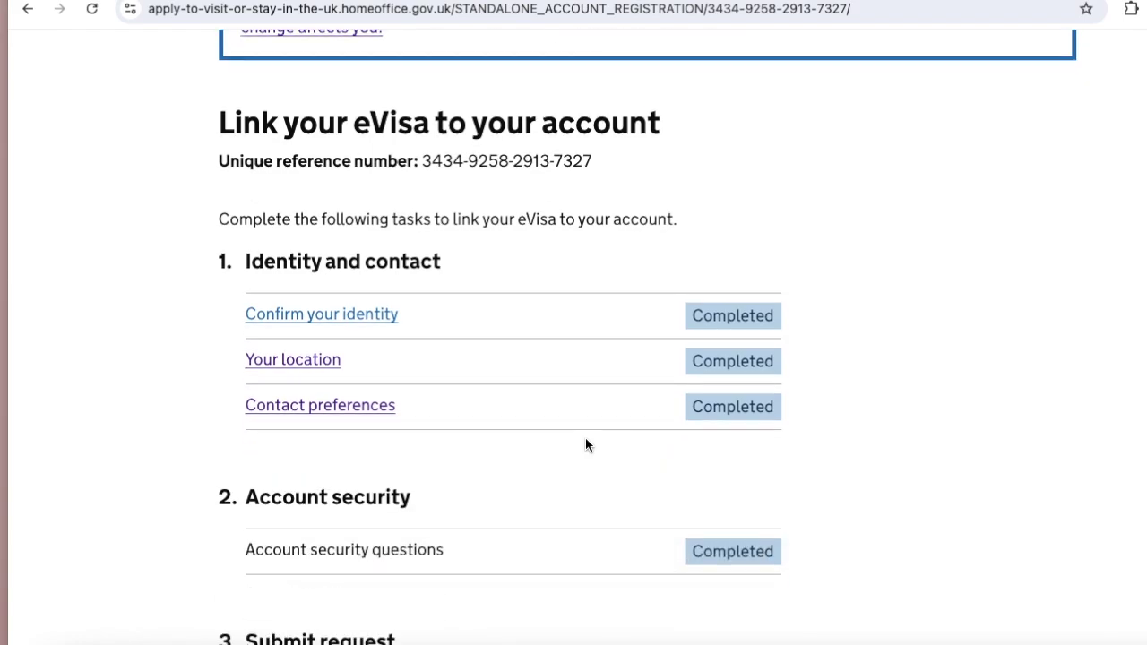
{"action": "scroll", "coordinate": [587, 444], "scroll_direction": "down", "scroll_amount": 3}
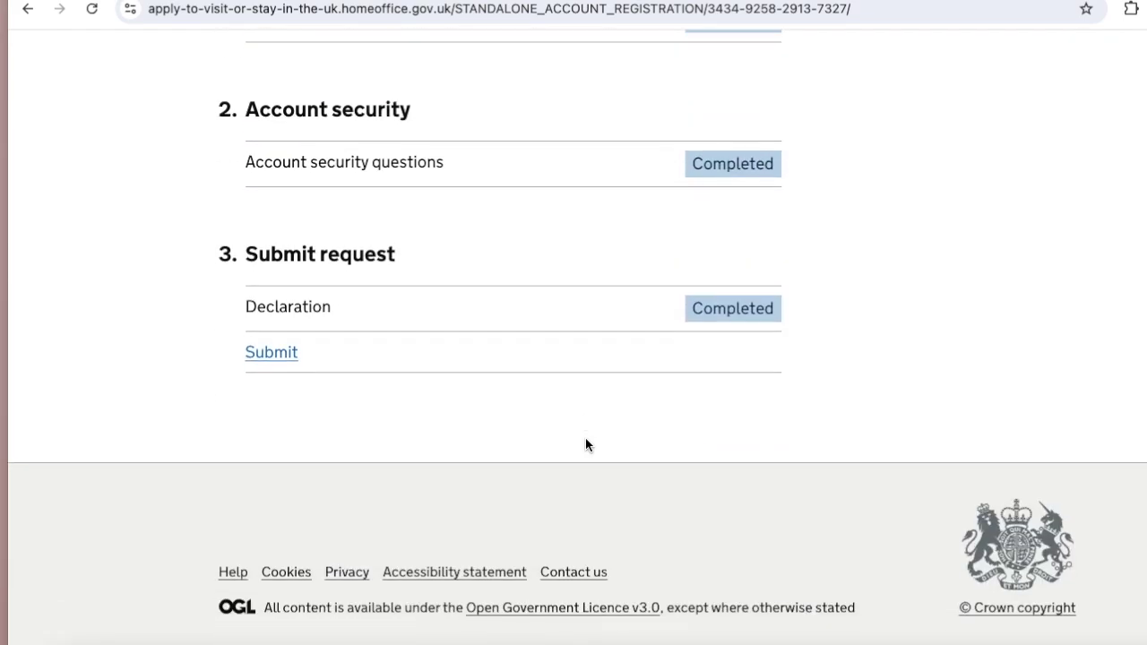
Confirm and submit the child's eVisa linking request, receiving a UAN reference number
{"action": "left_click", "coordinate": [271, 353]}
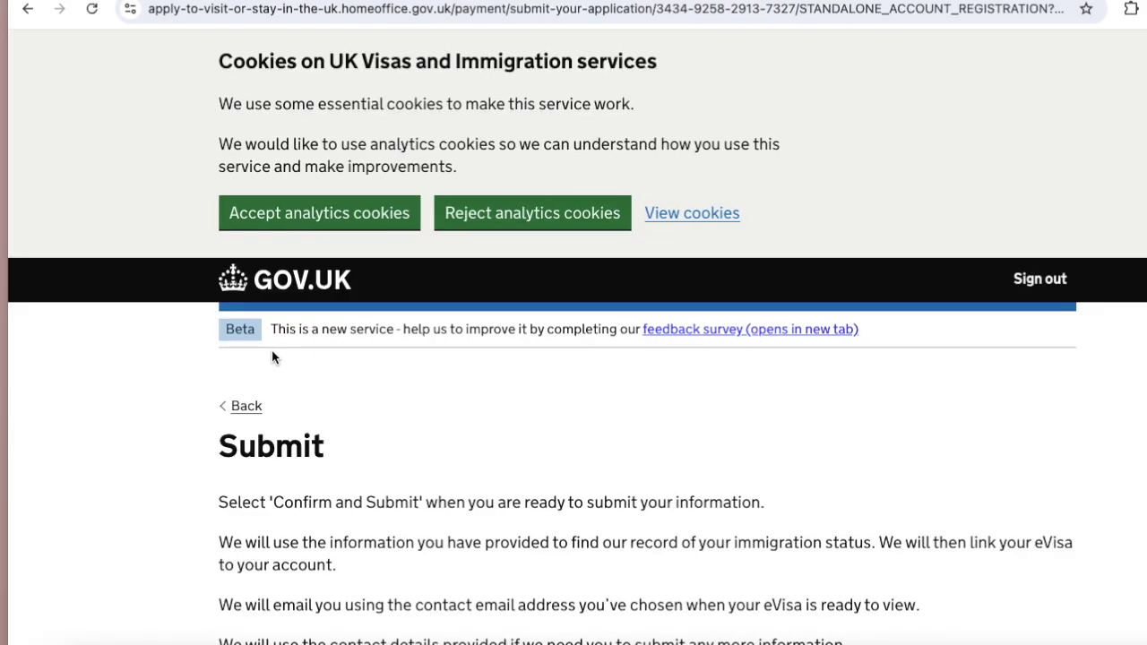
{"action": "scroll", "coordinate": [470, 416], "scroll_direction": "down", "scroll_amount": 3}
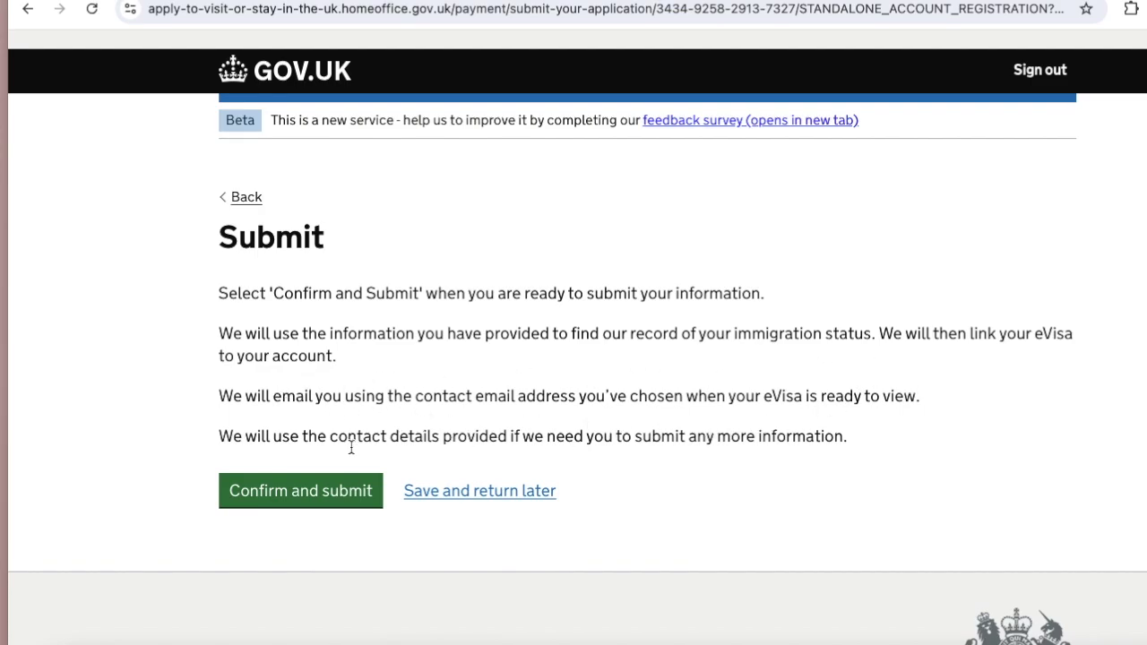
{"action": "left_click", "coordinate": [277, 499]}
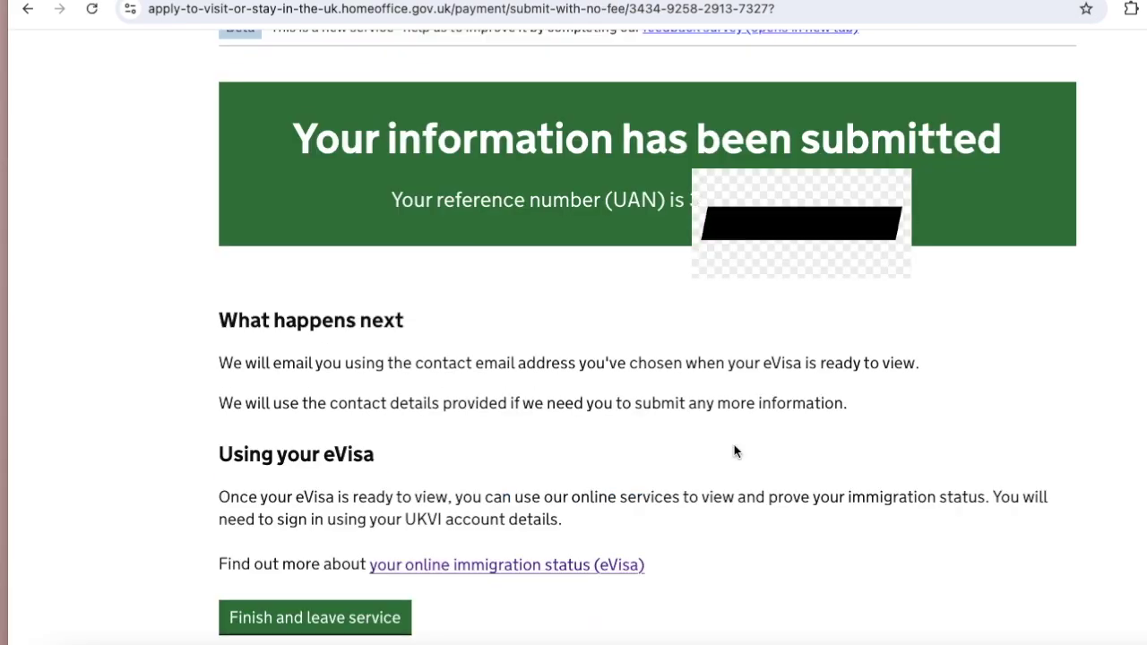